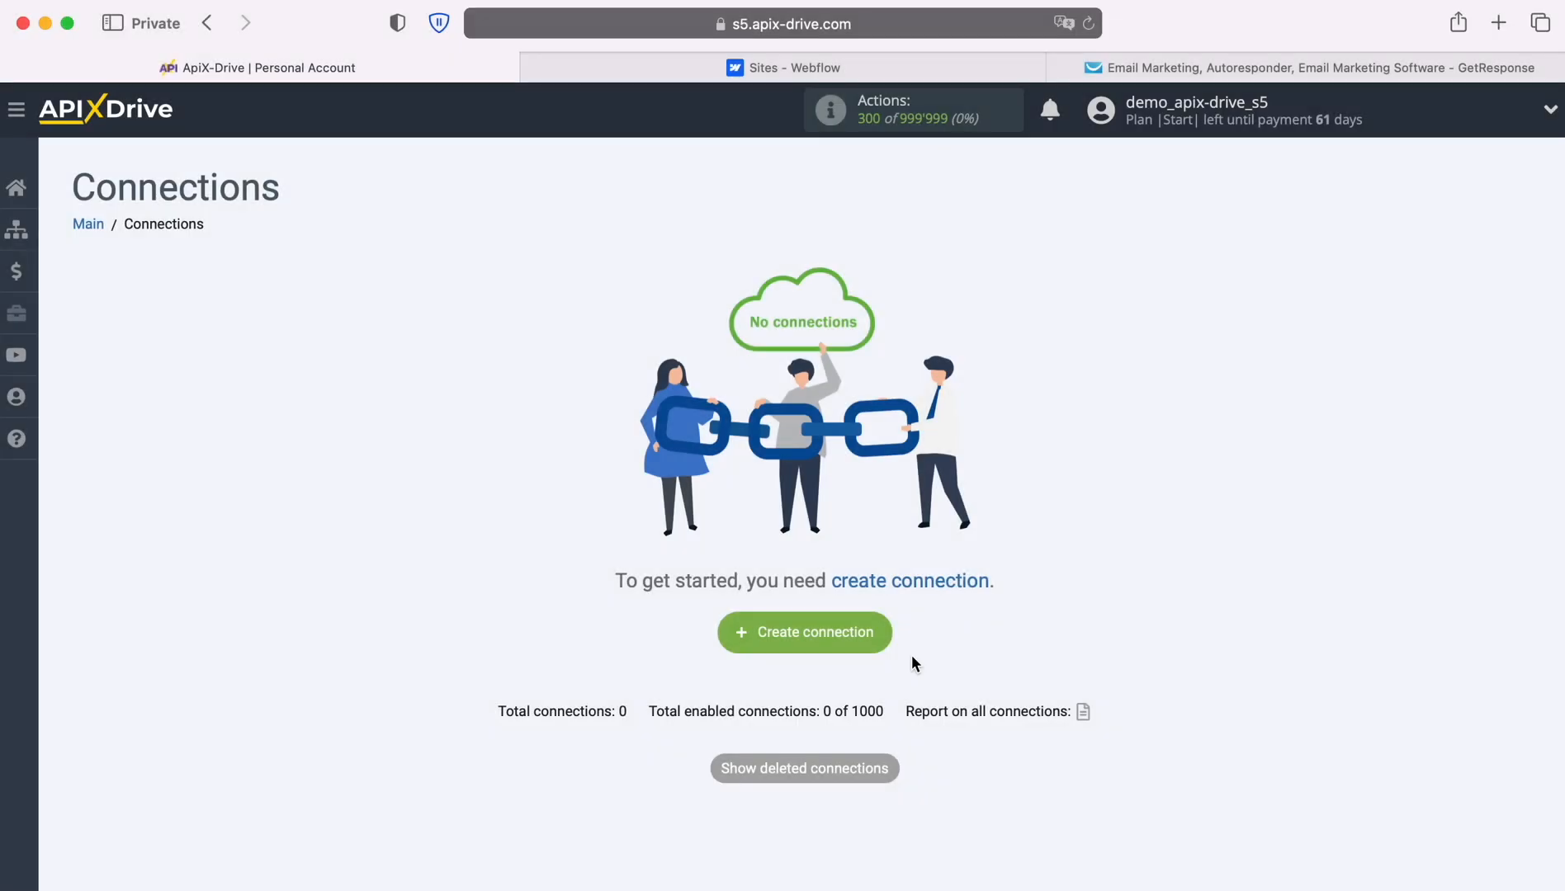
Create a new connection with Webflow as the data source system.
click(882, 632)
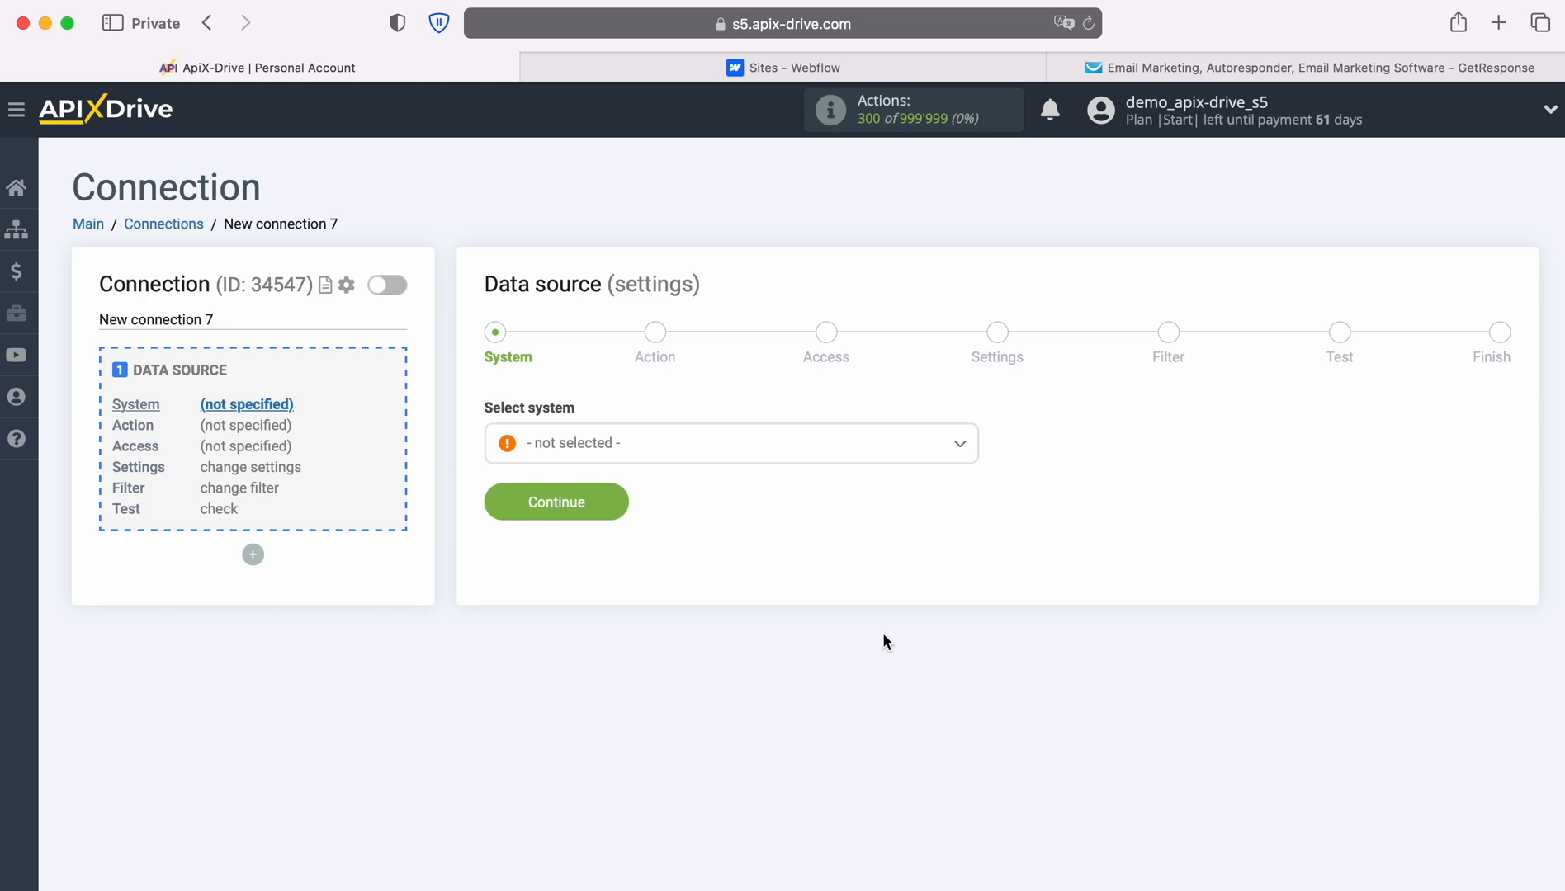
click(877, 454)
scroll(895, 682, down, 15)
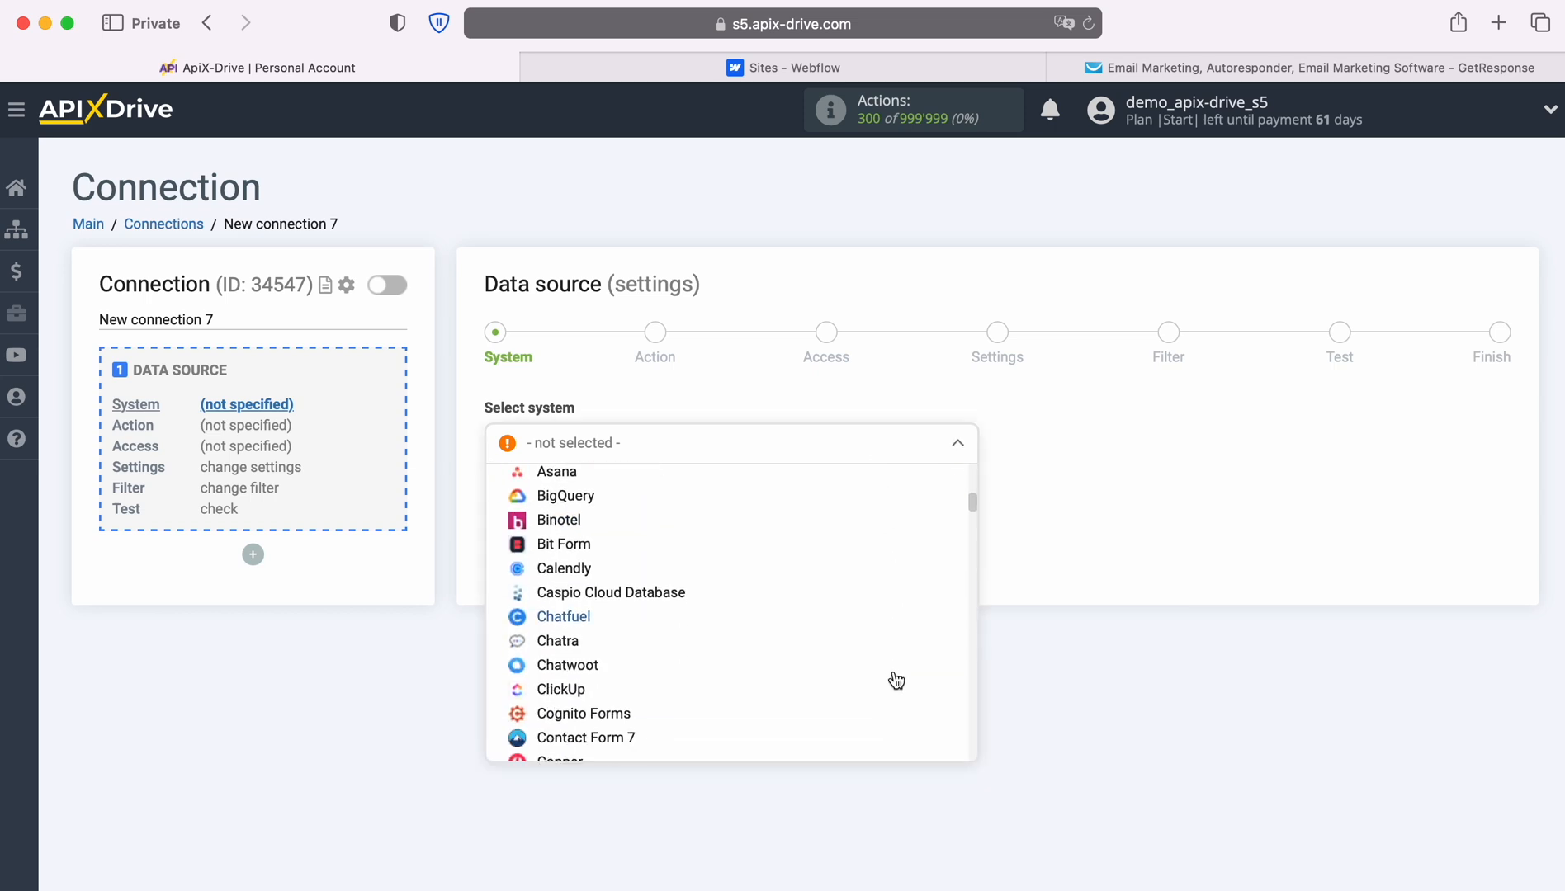
scroll(895, 682, down, 20)
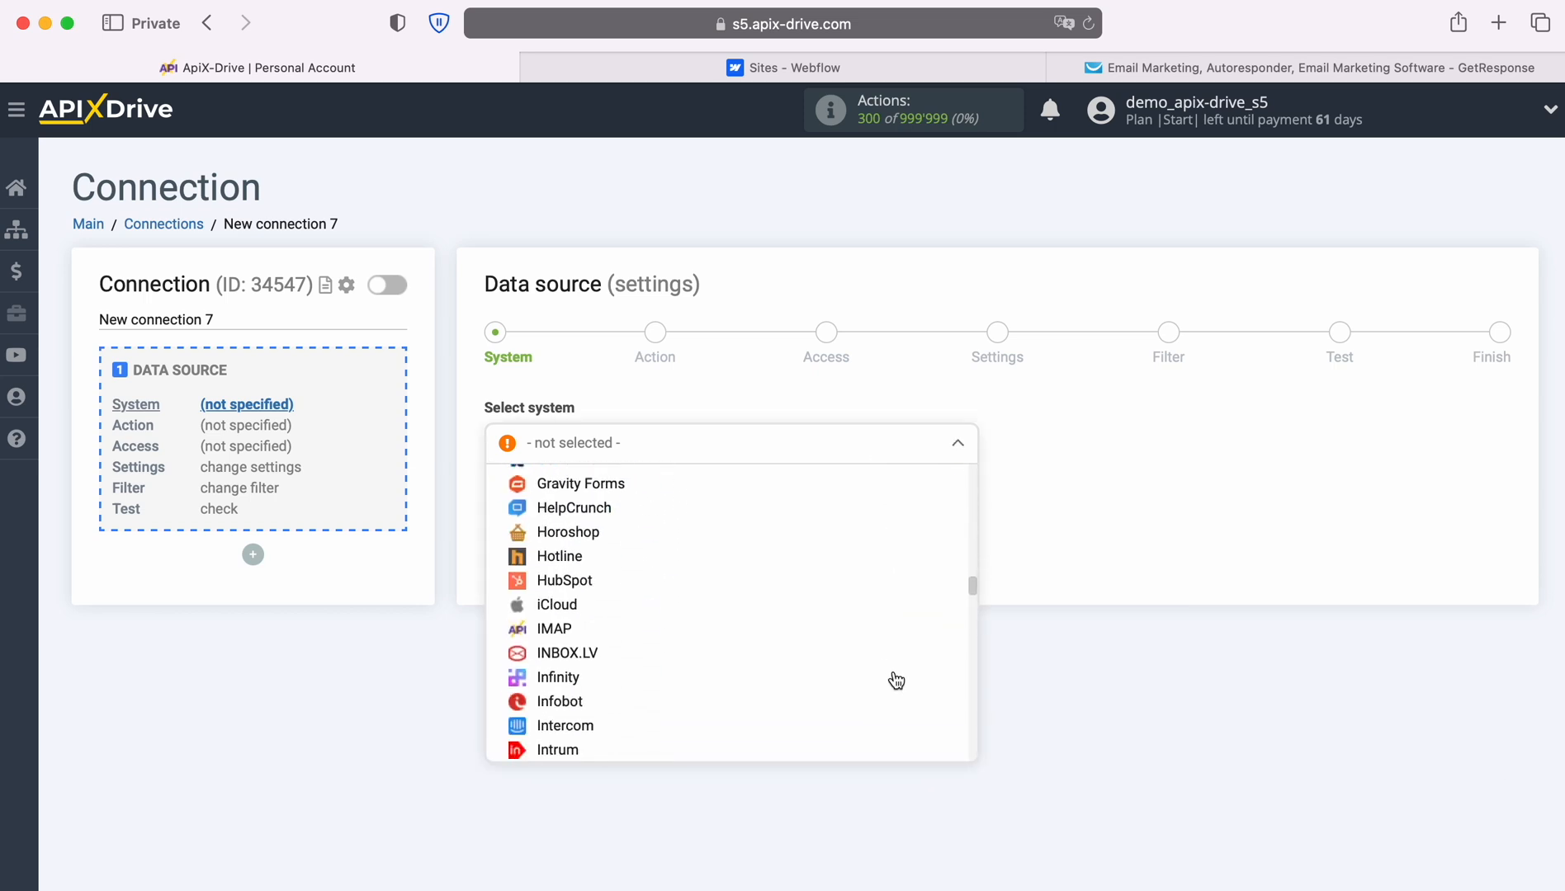
scroll(895, 682, down, 20)
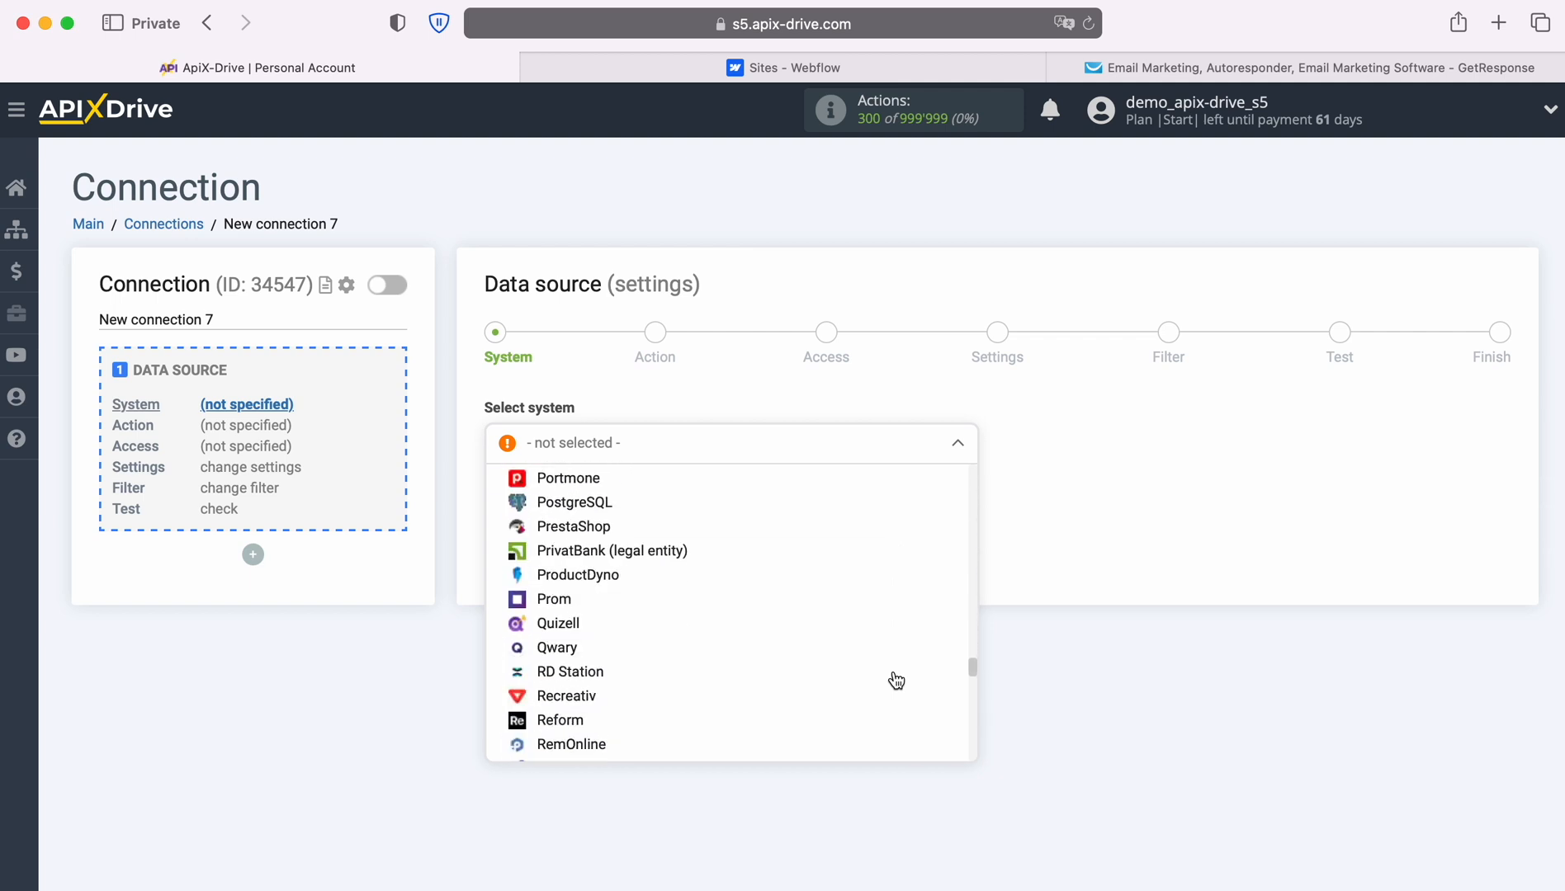
scroll(896, 682, down, 20)
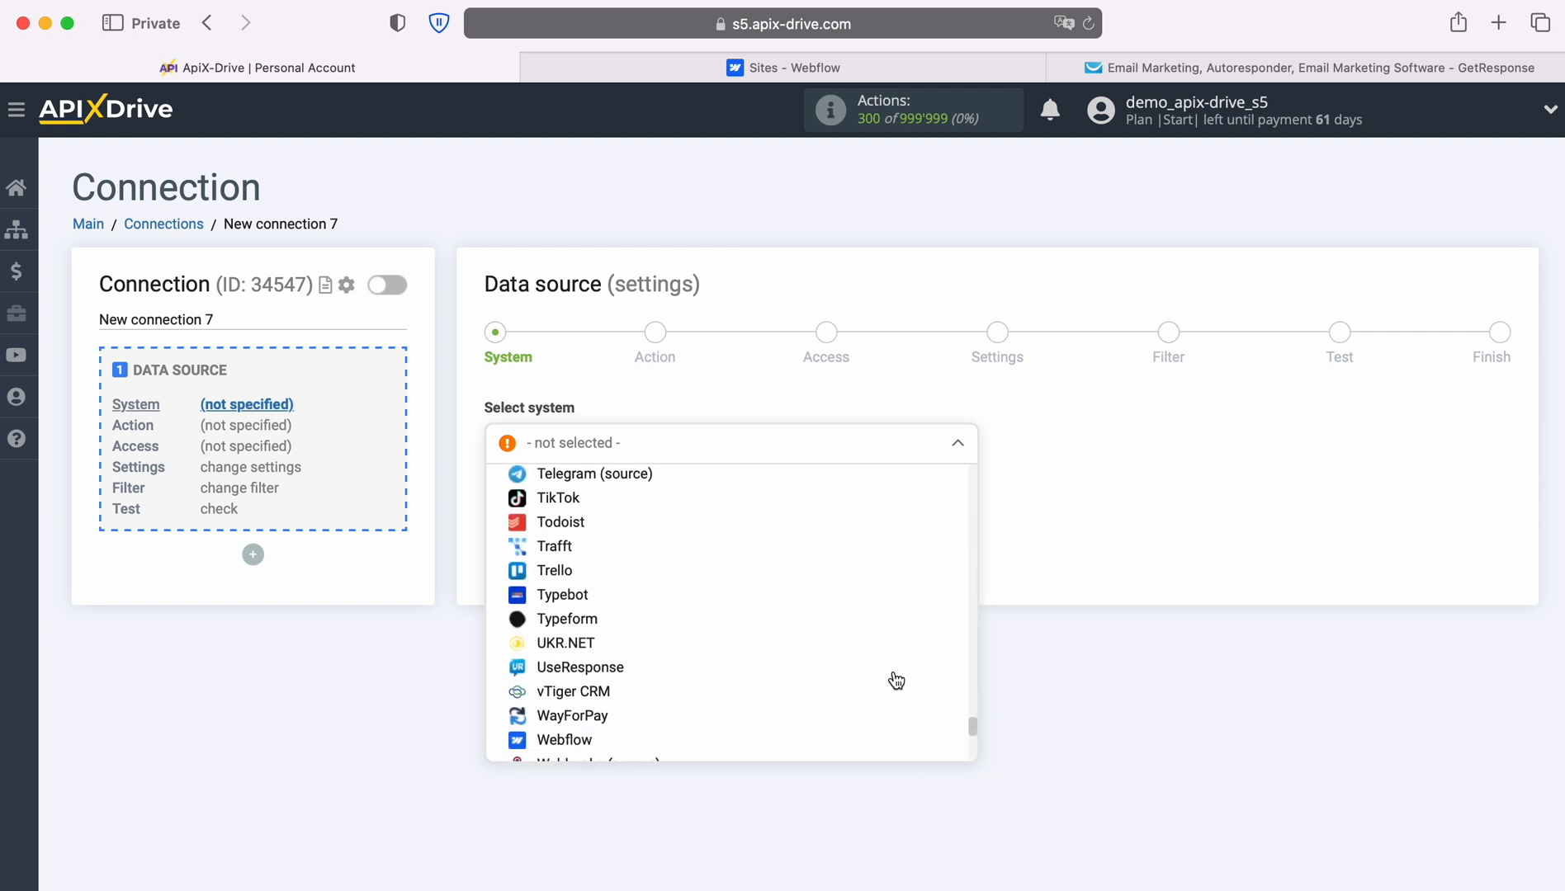
click(579, 666)
click(619, 497)
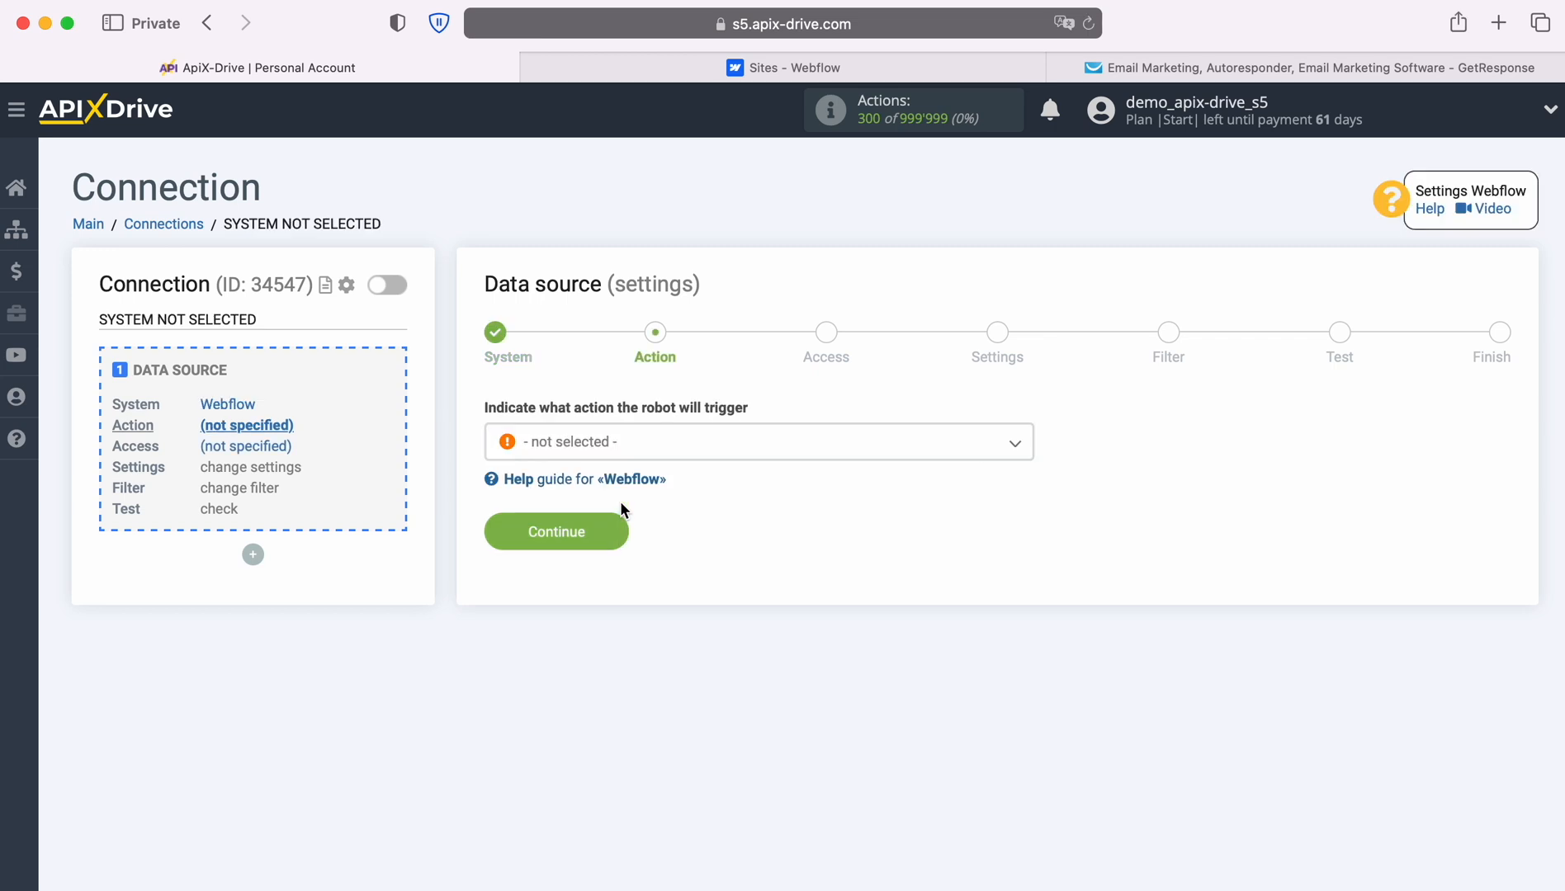
Choose 'Get form DATA (new)' as the Webflow action and continue to Access.
click(715, 450)
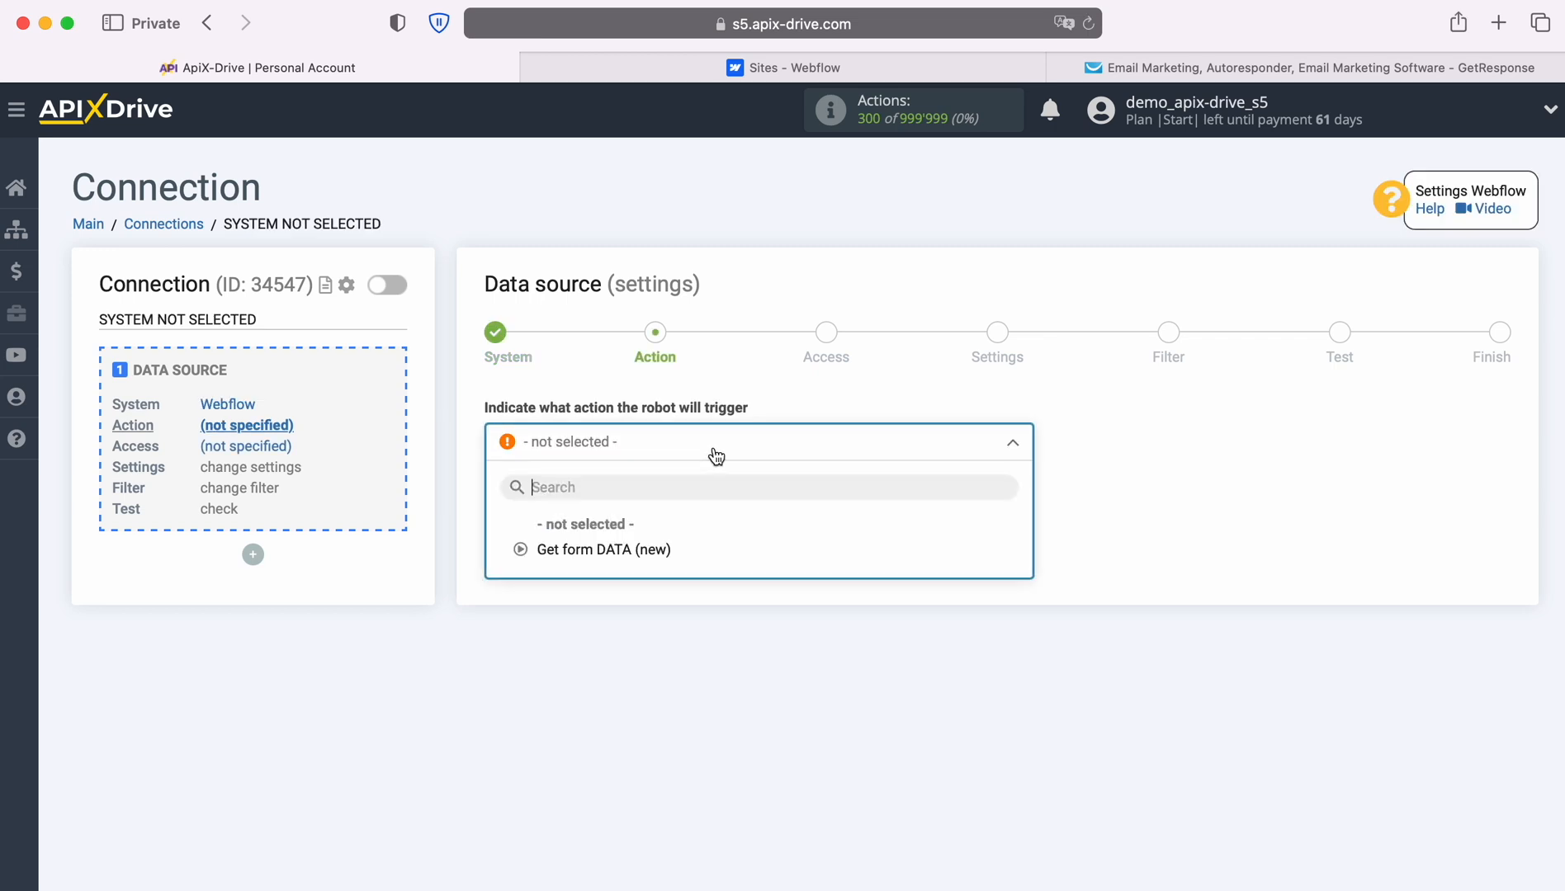
click(652, 550)
click(614, 533)
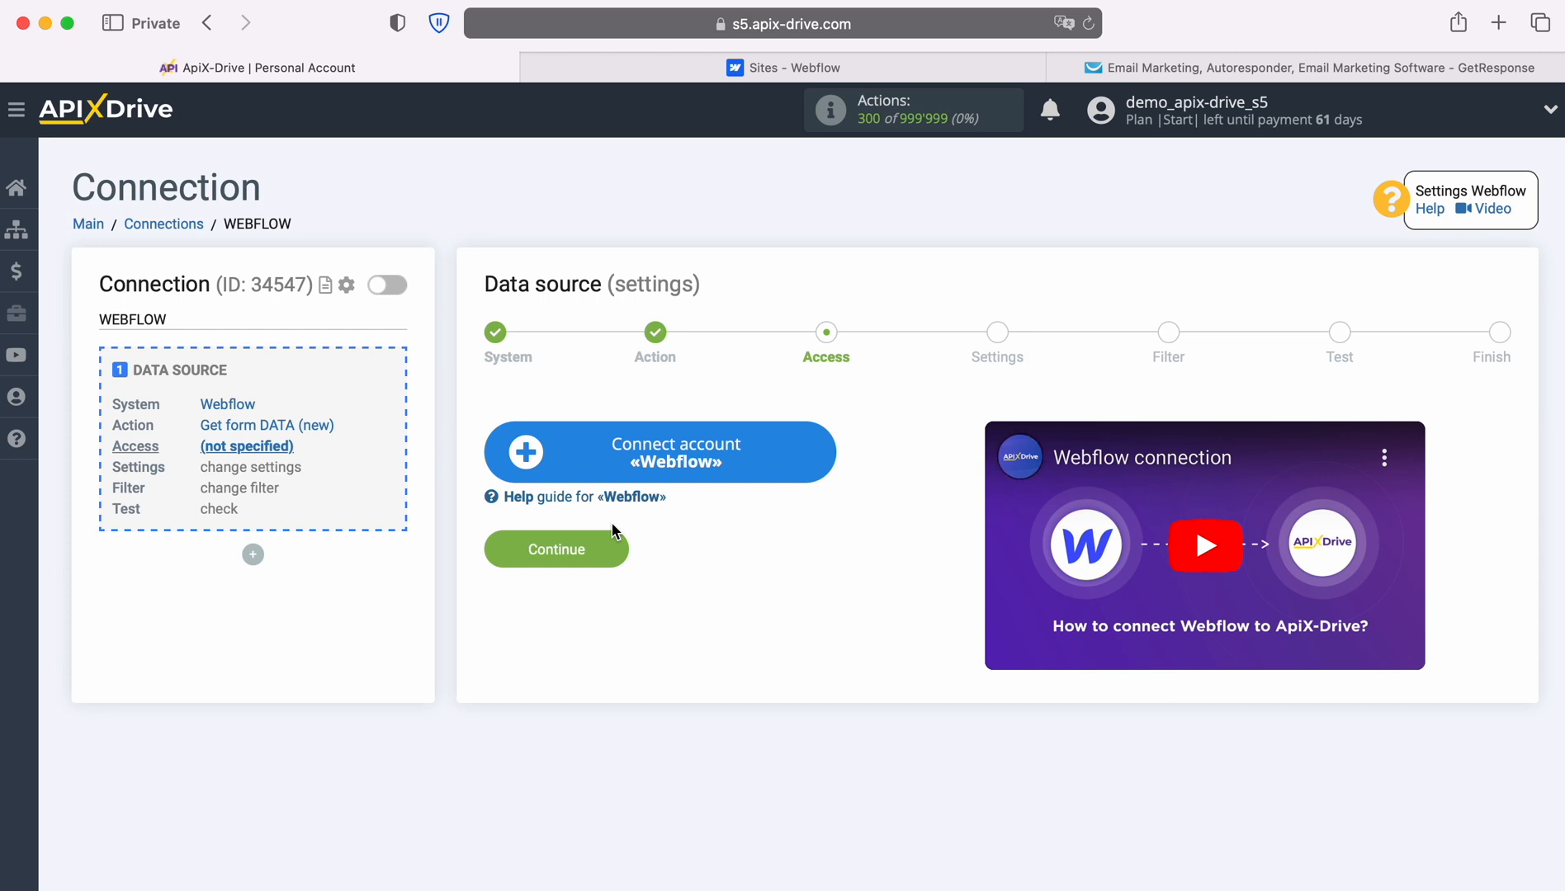
Log into Webflow with the account e-mail and password.
click(825, 453)
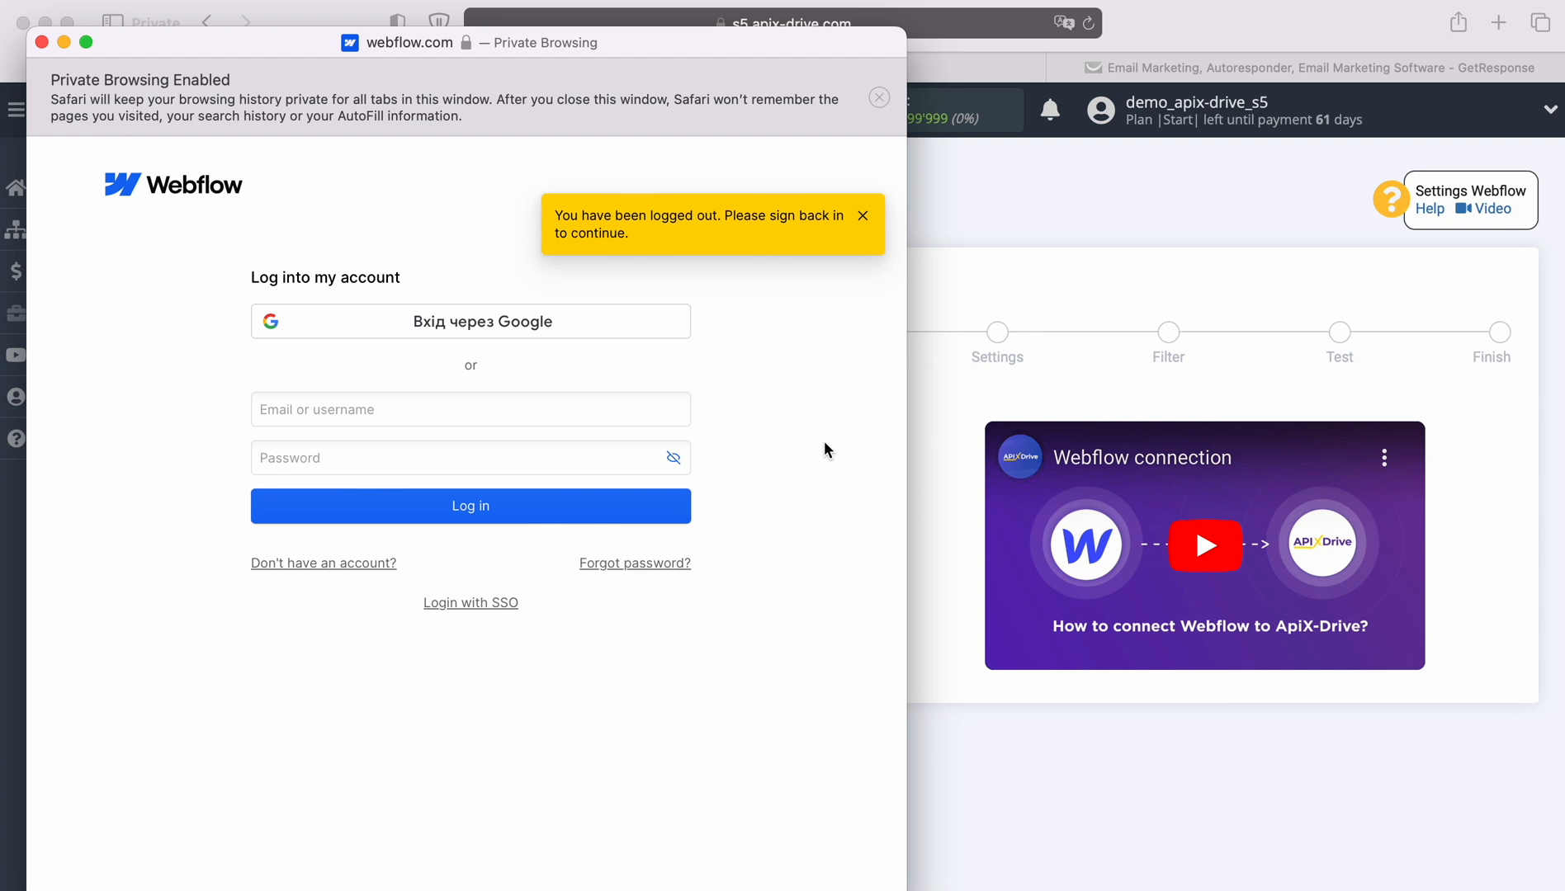
click(464, 410)
right_click(460, 408)
click(494, 470)
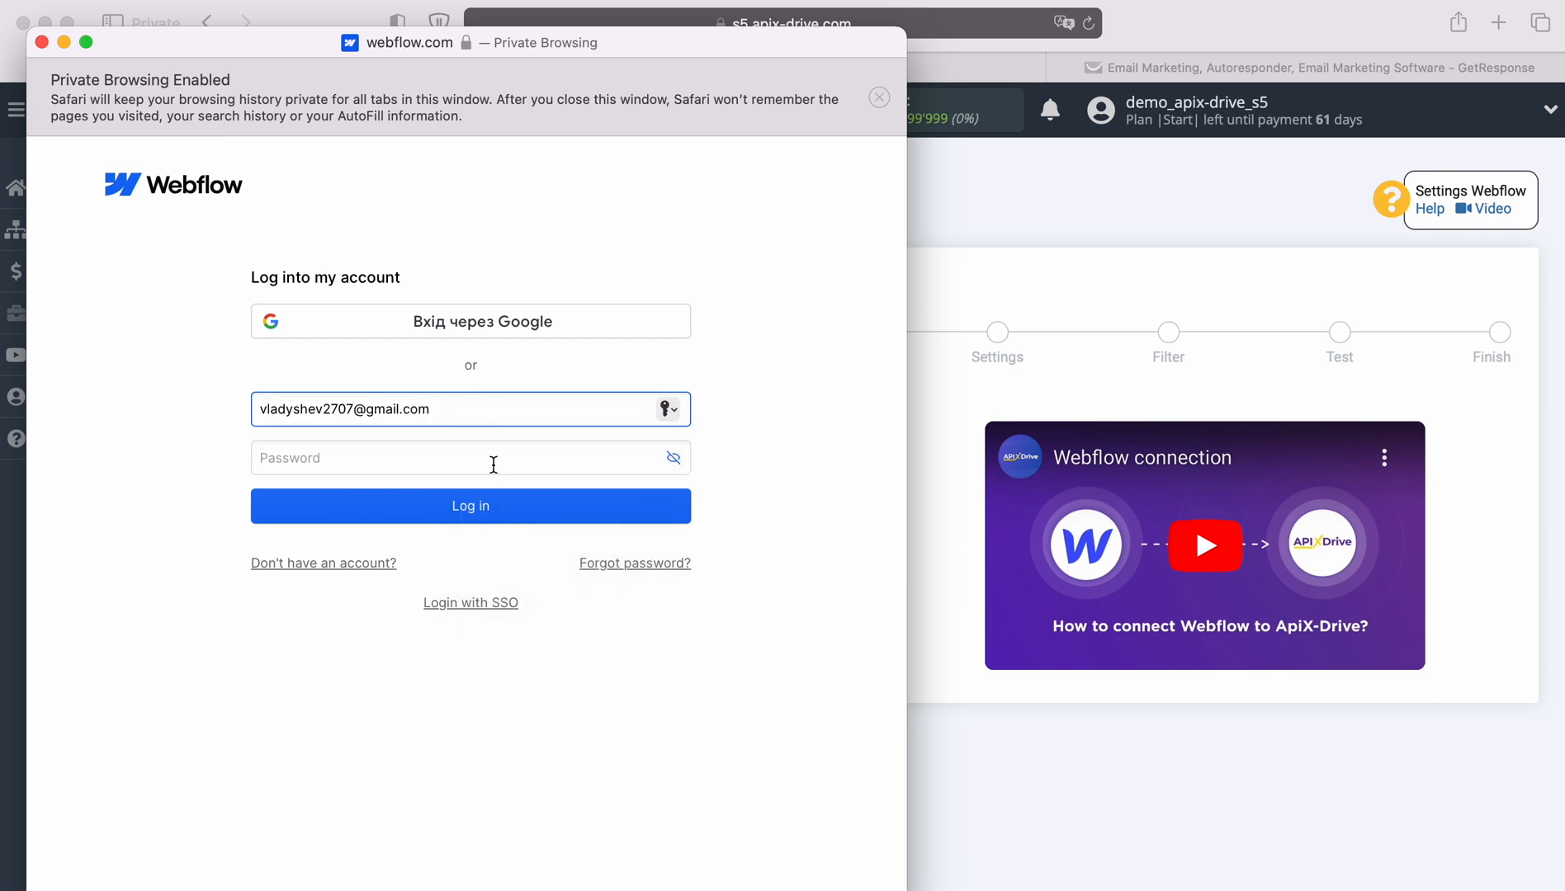
click(478, 456)
text(••••••••••)
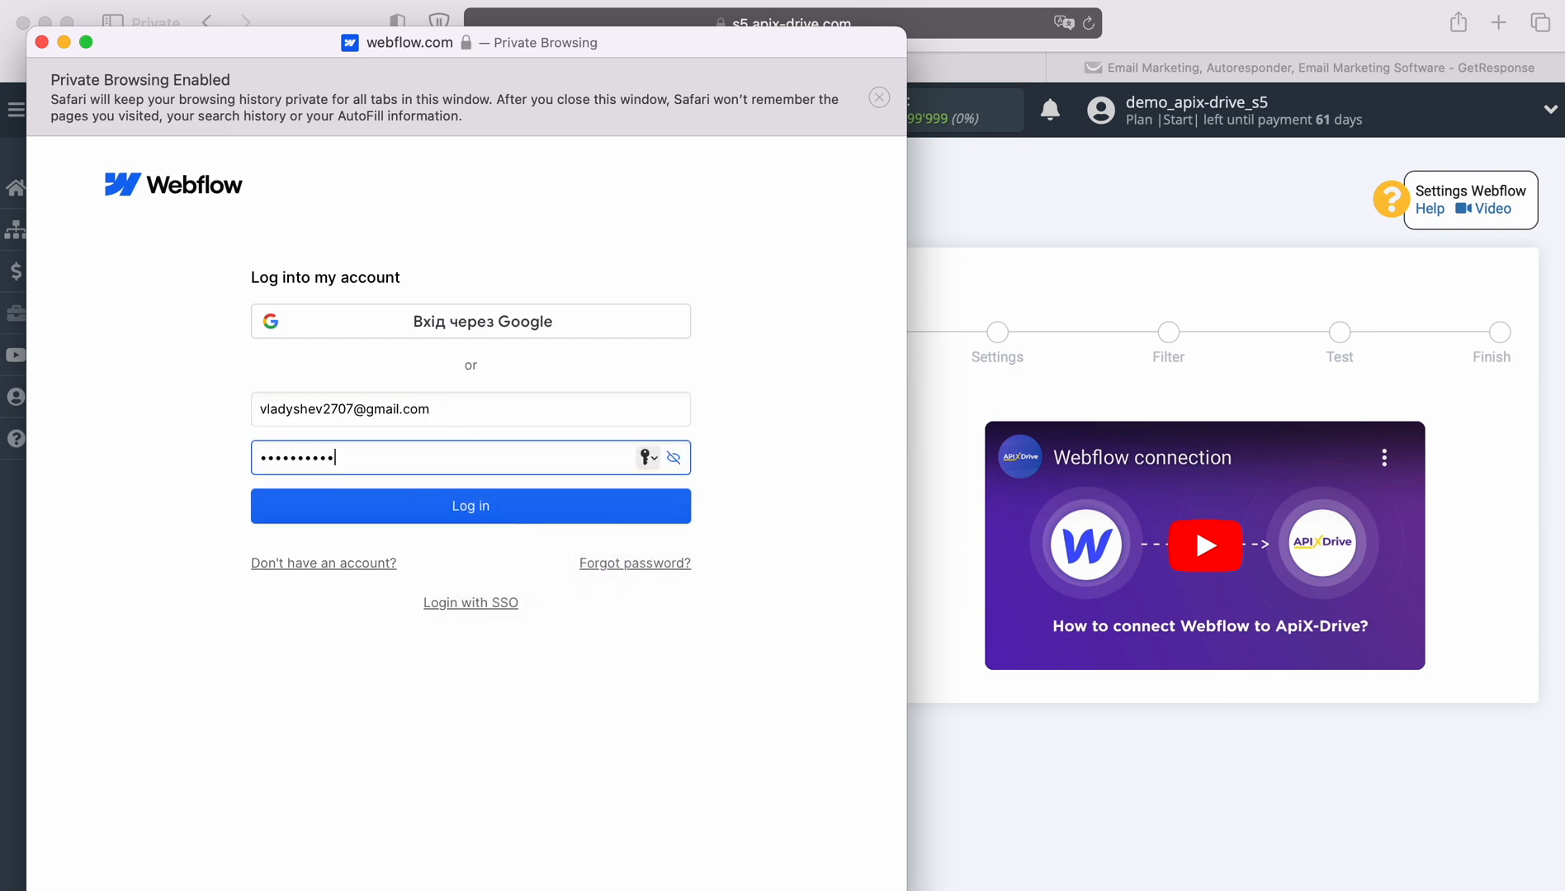
click(474, 518)
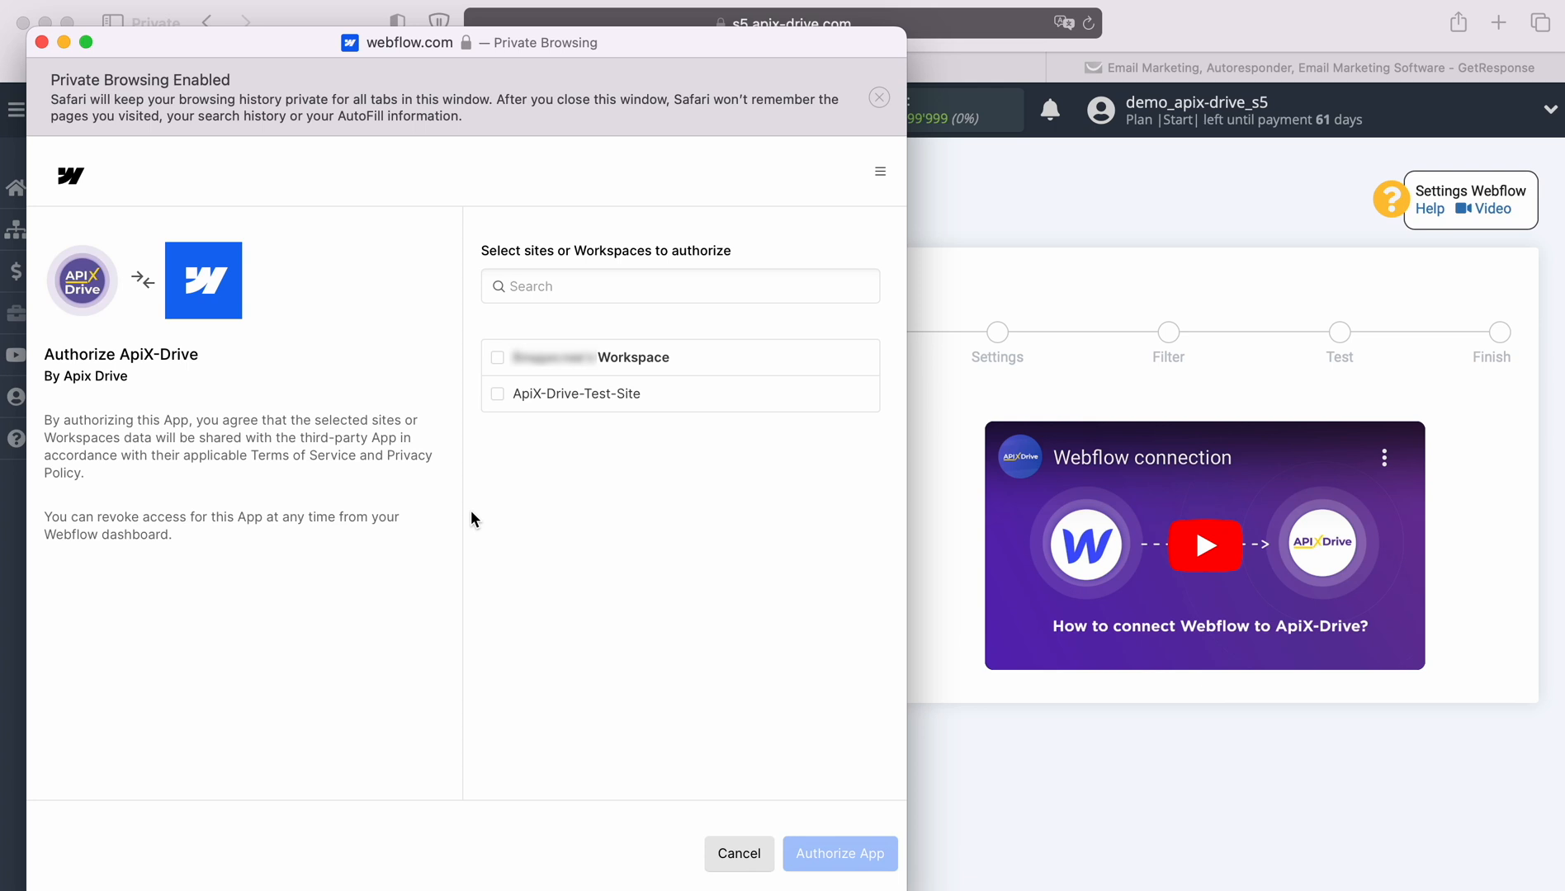
Authorize ApiX-Drive for the workspace and select the Webflow login as access.
click(497, 358)
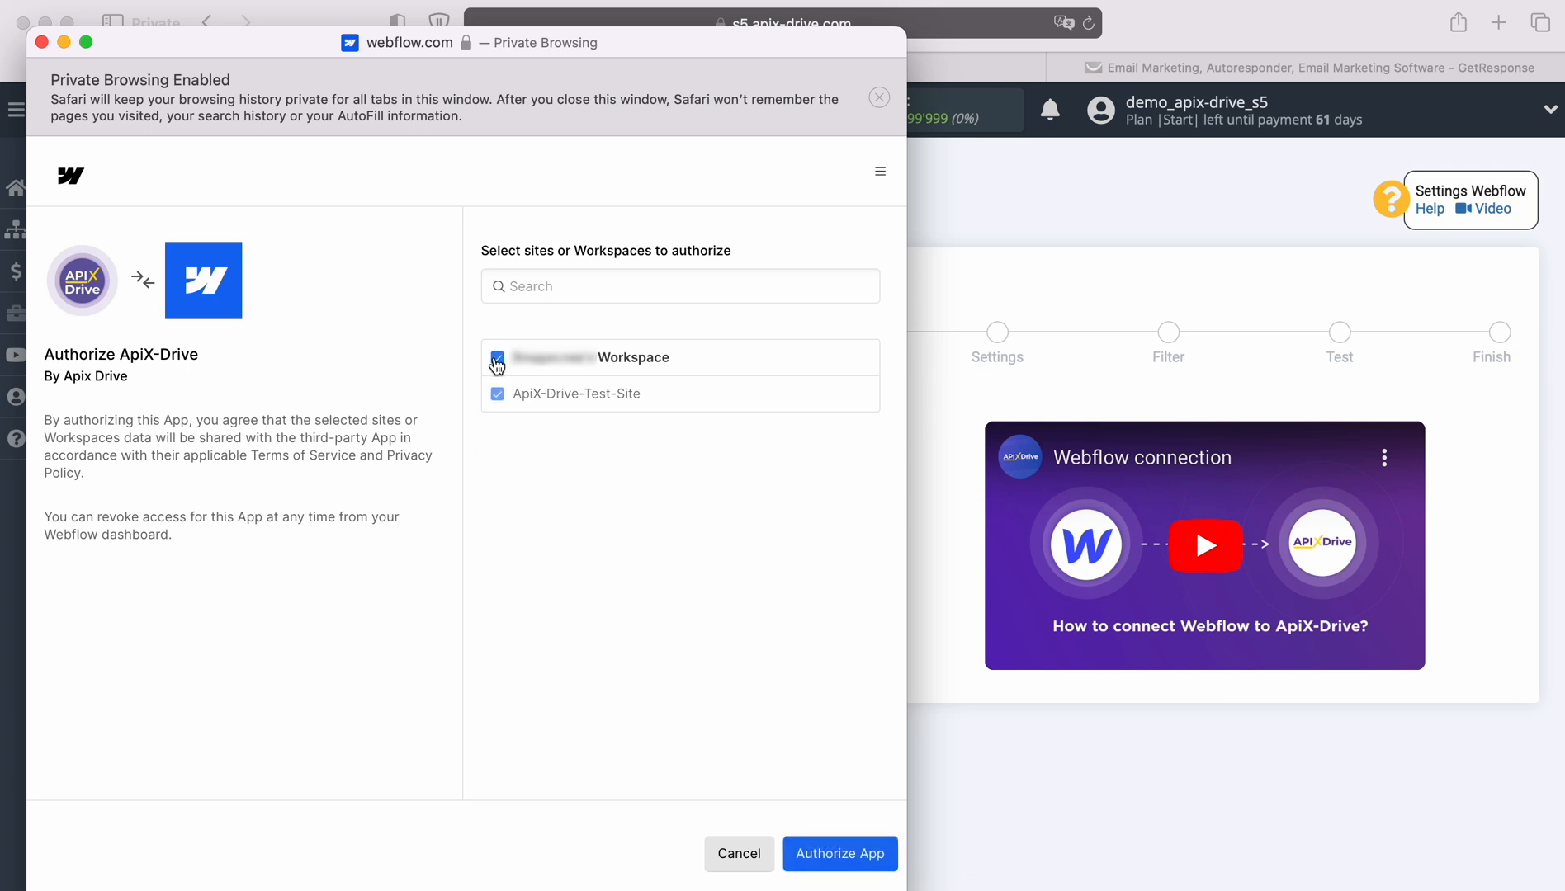
click(841, 854)
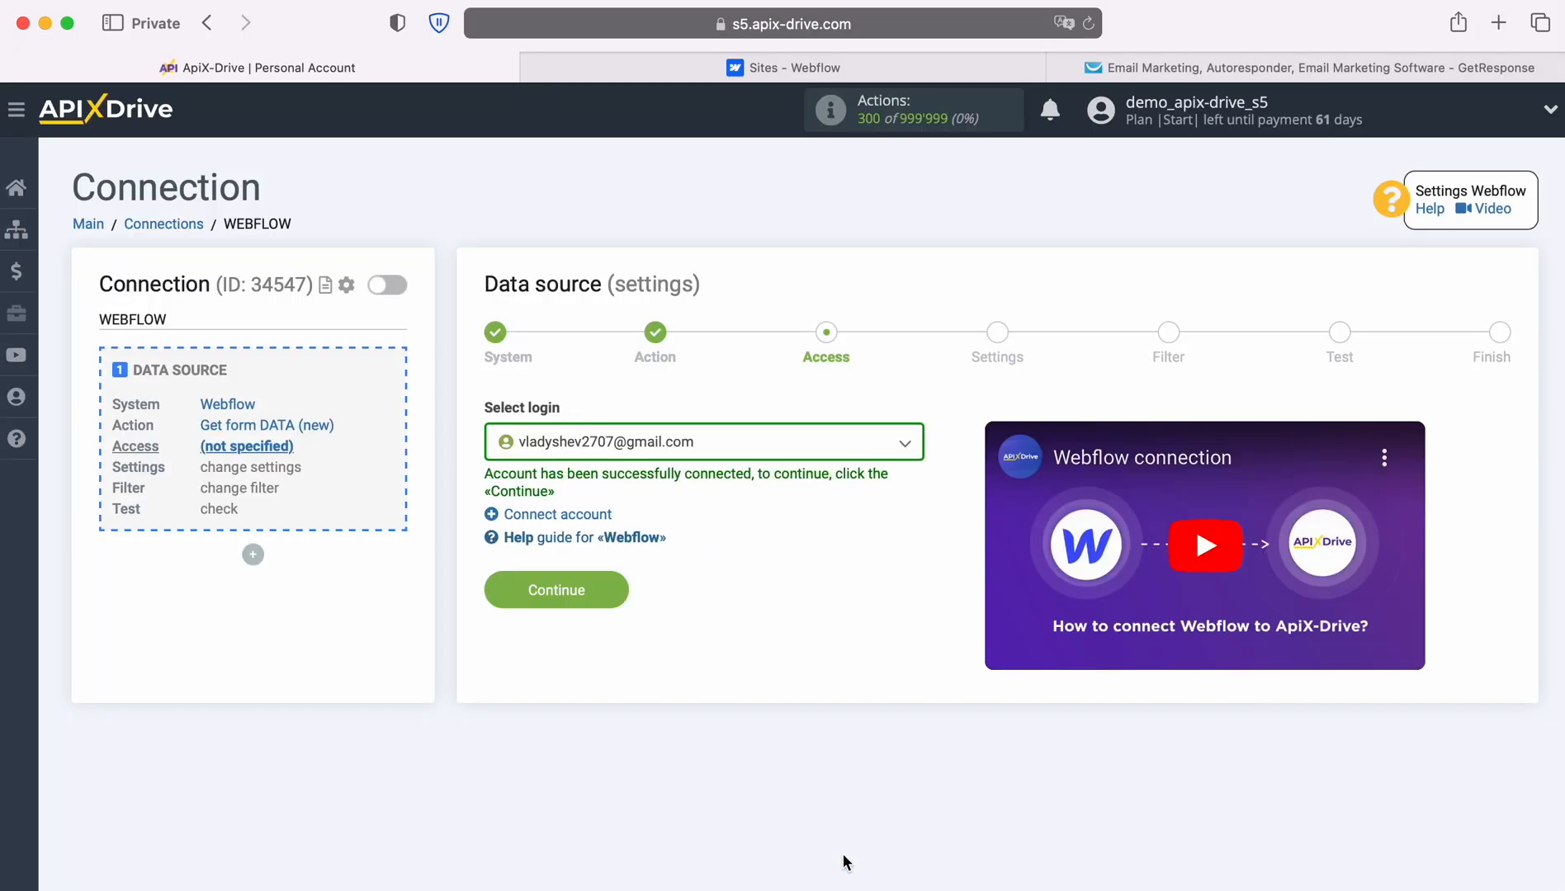
click(891, 435)
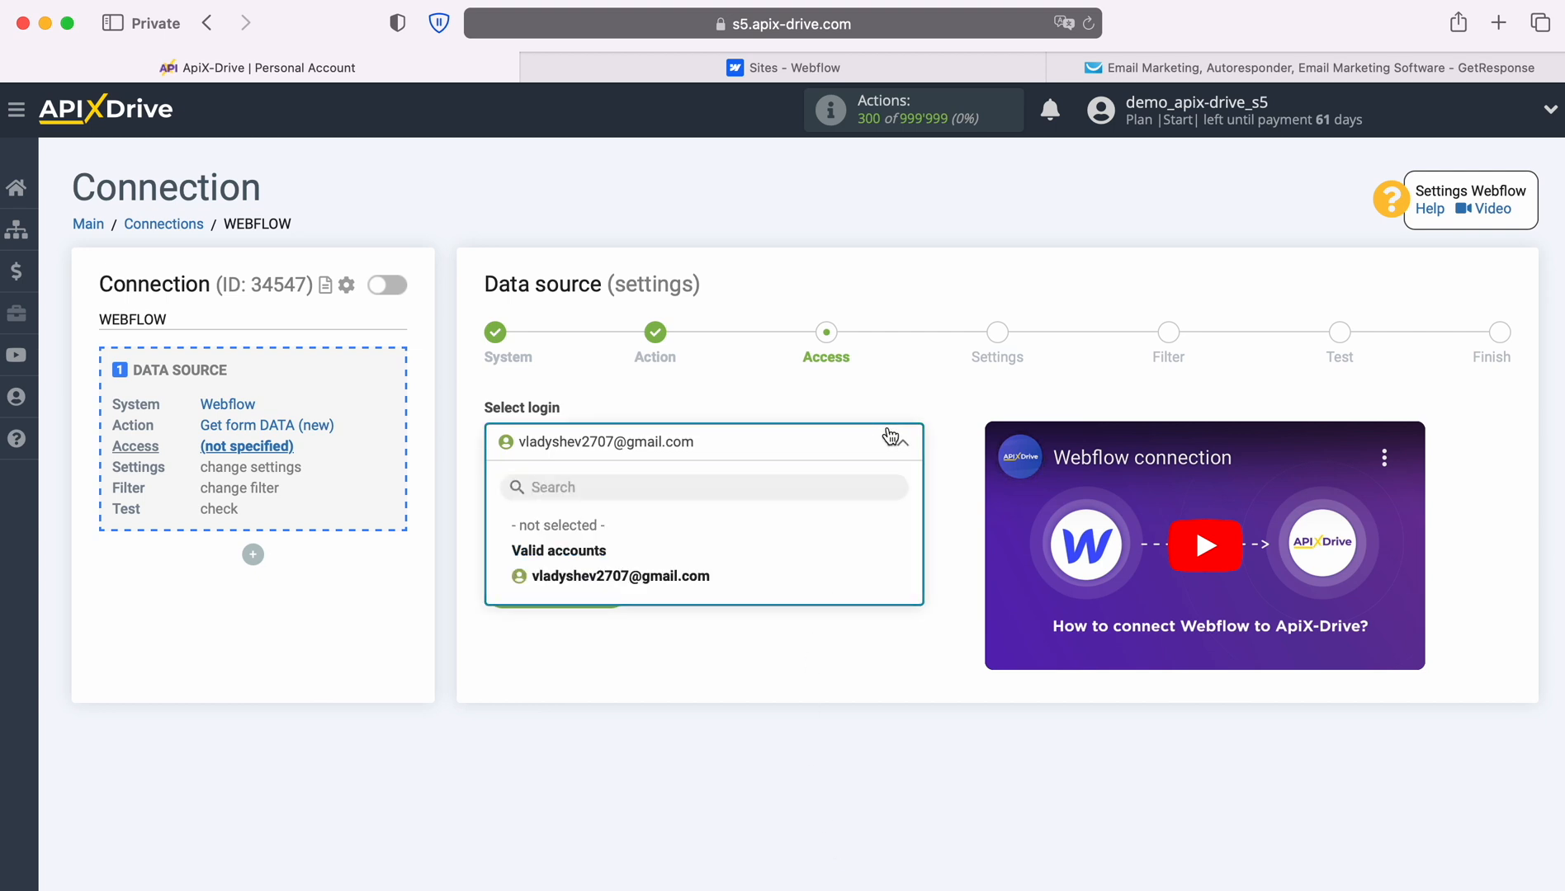
click(694, 579)
click(606, 586)
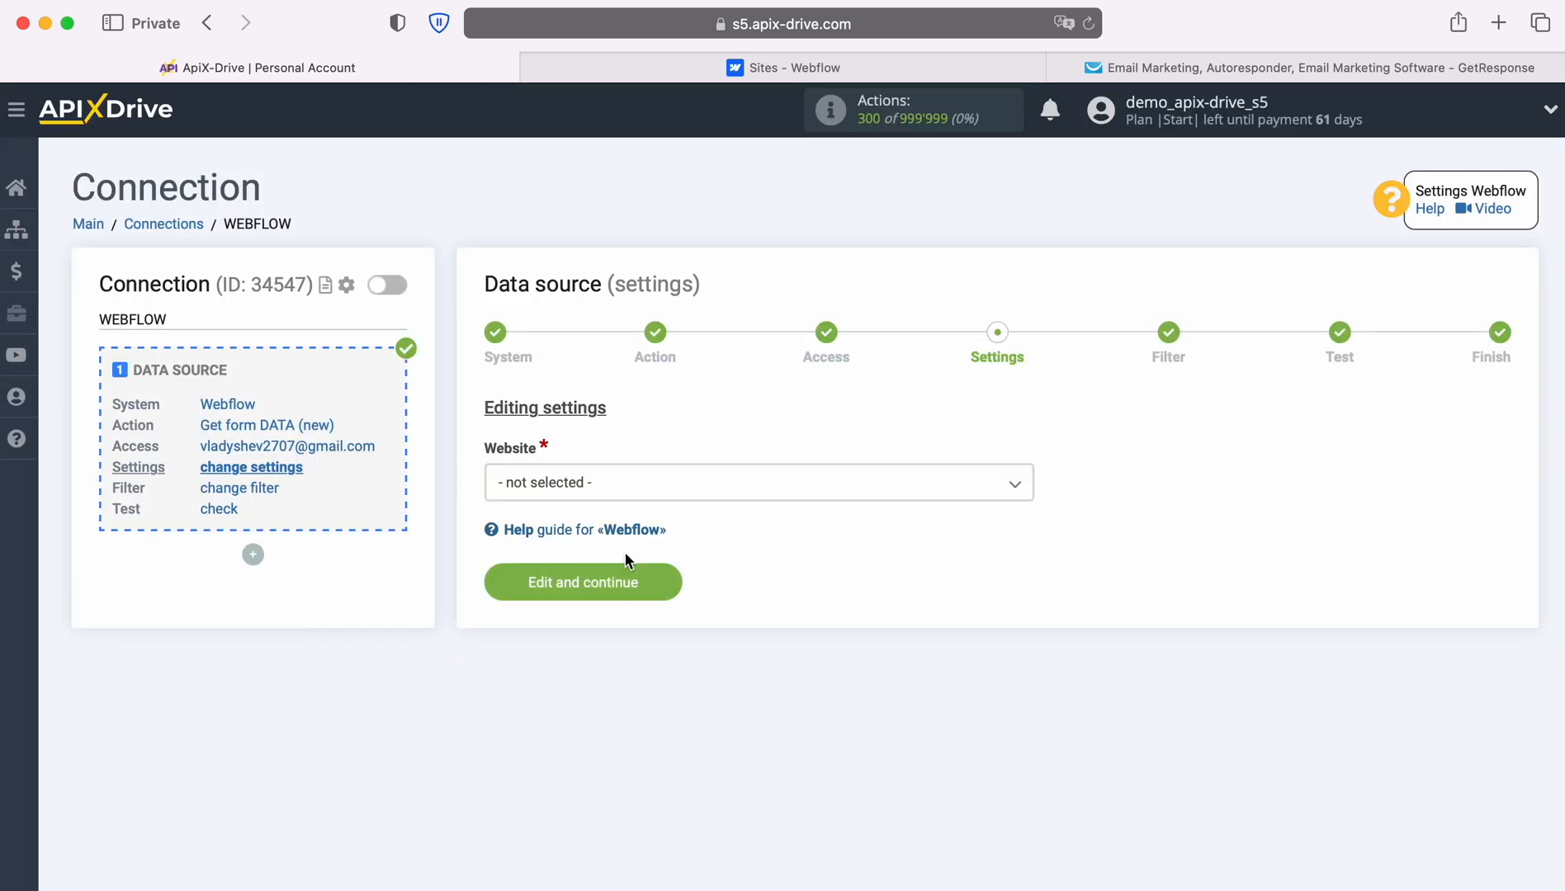
Choose ApiX-Drive-Test-Site as the website, skip filtering, and switch to the Webflow dashboard.
click(634, 487)
click(625, 594)
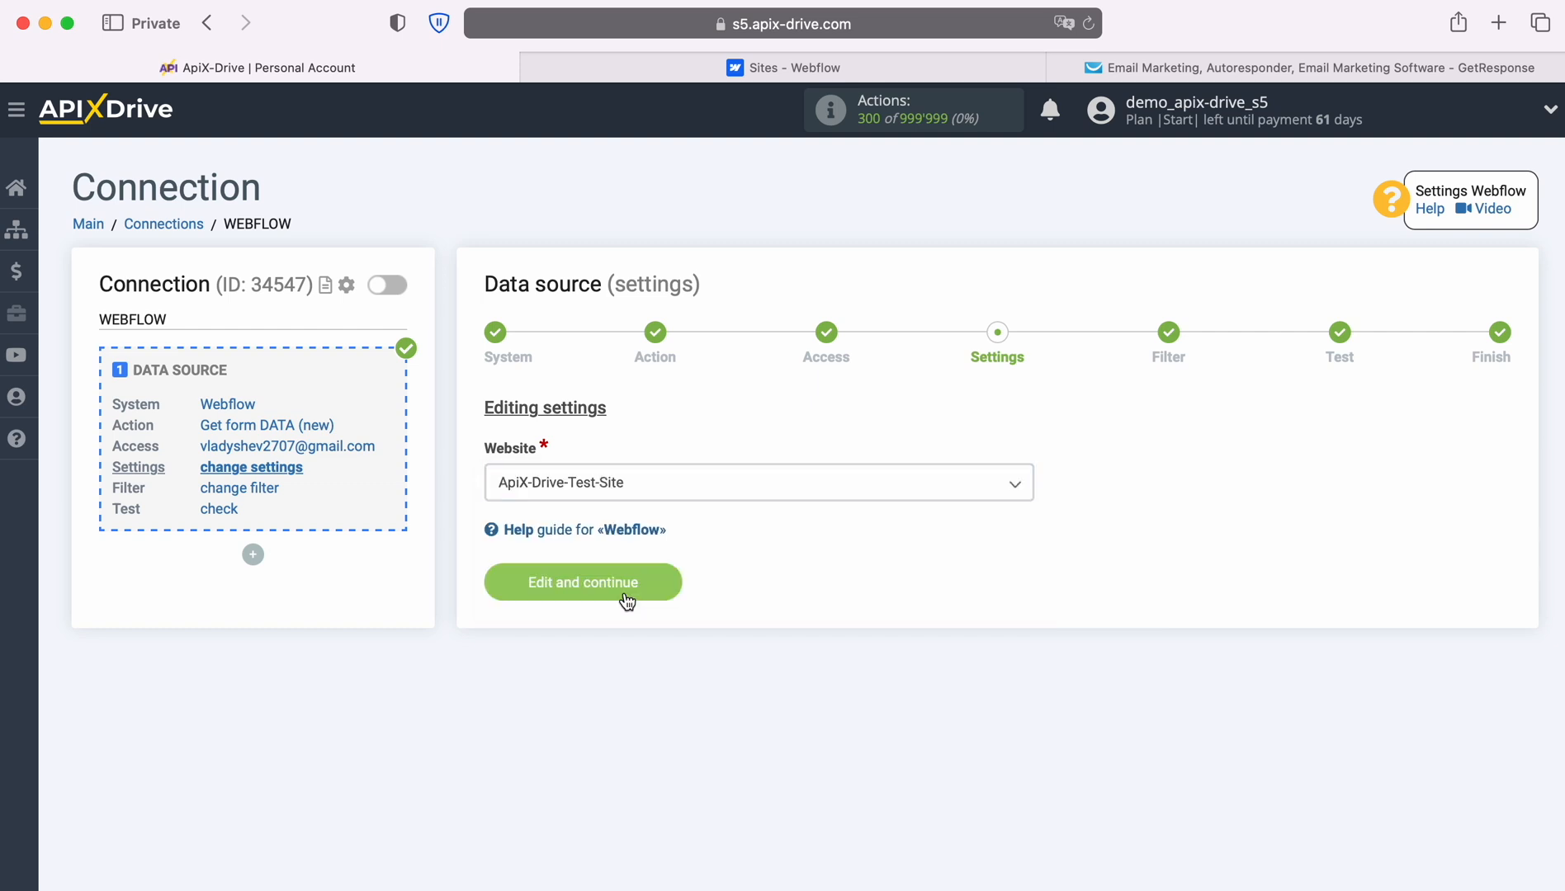
click(627, 600)
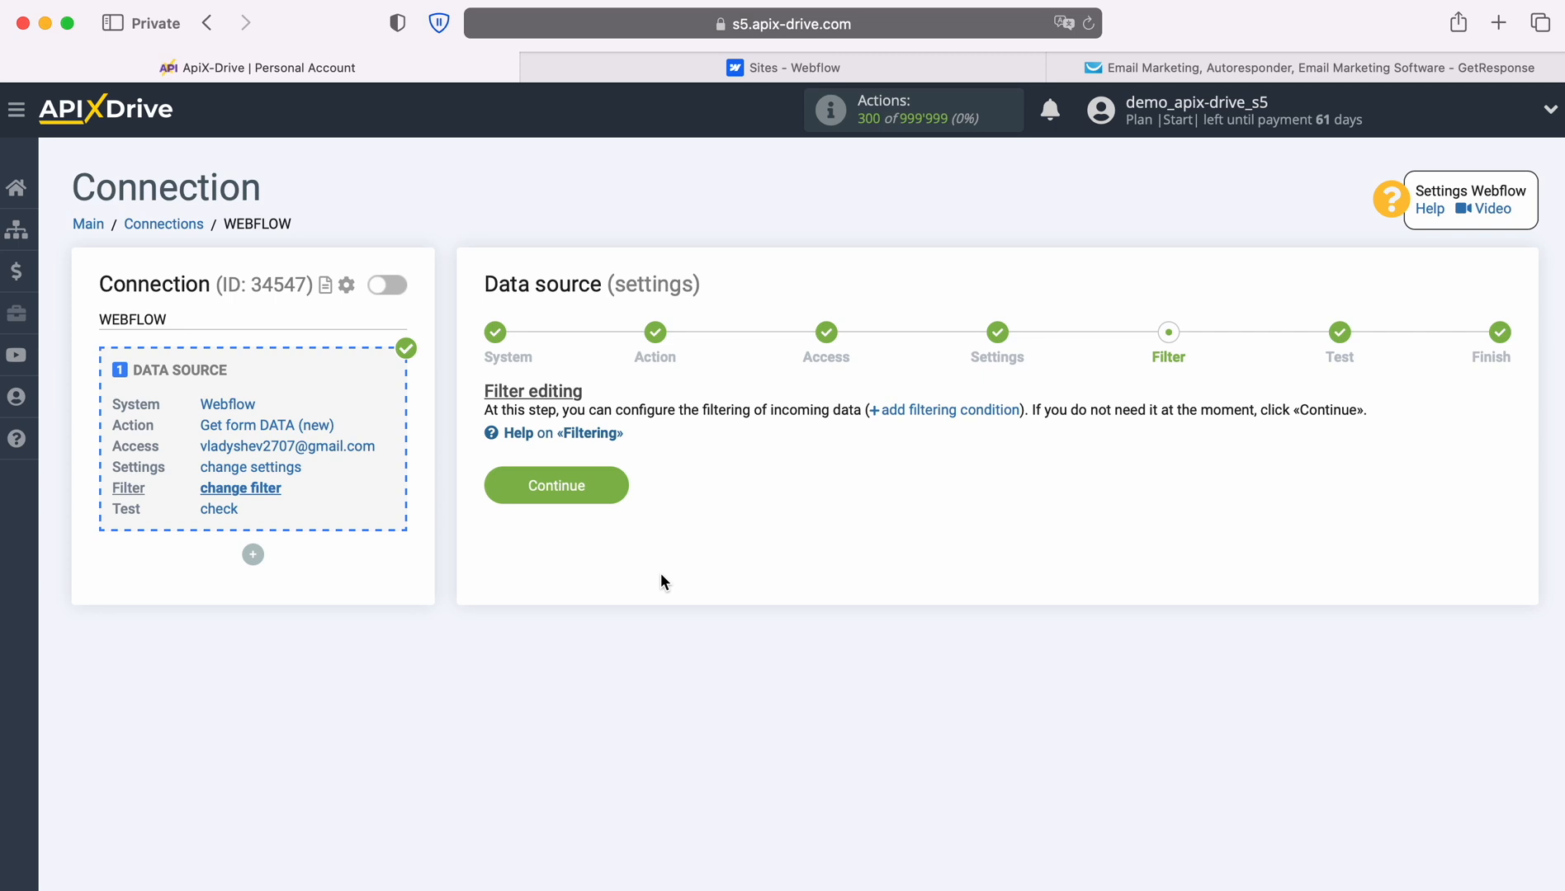
click(605, 485)
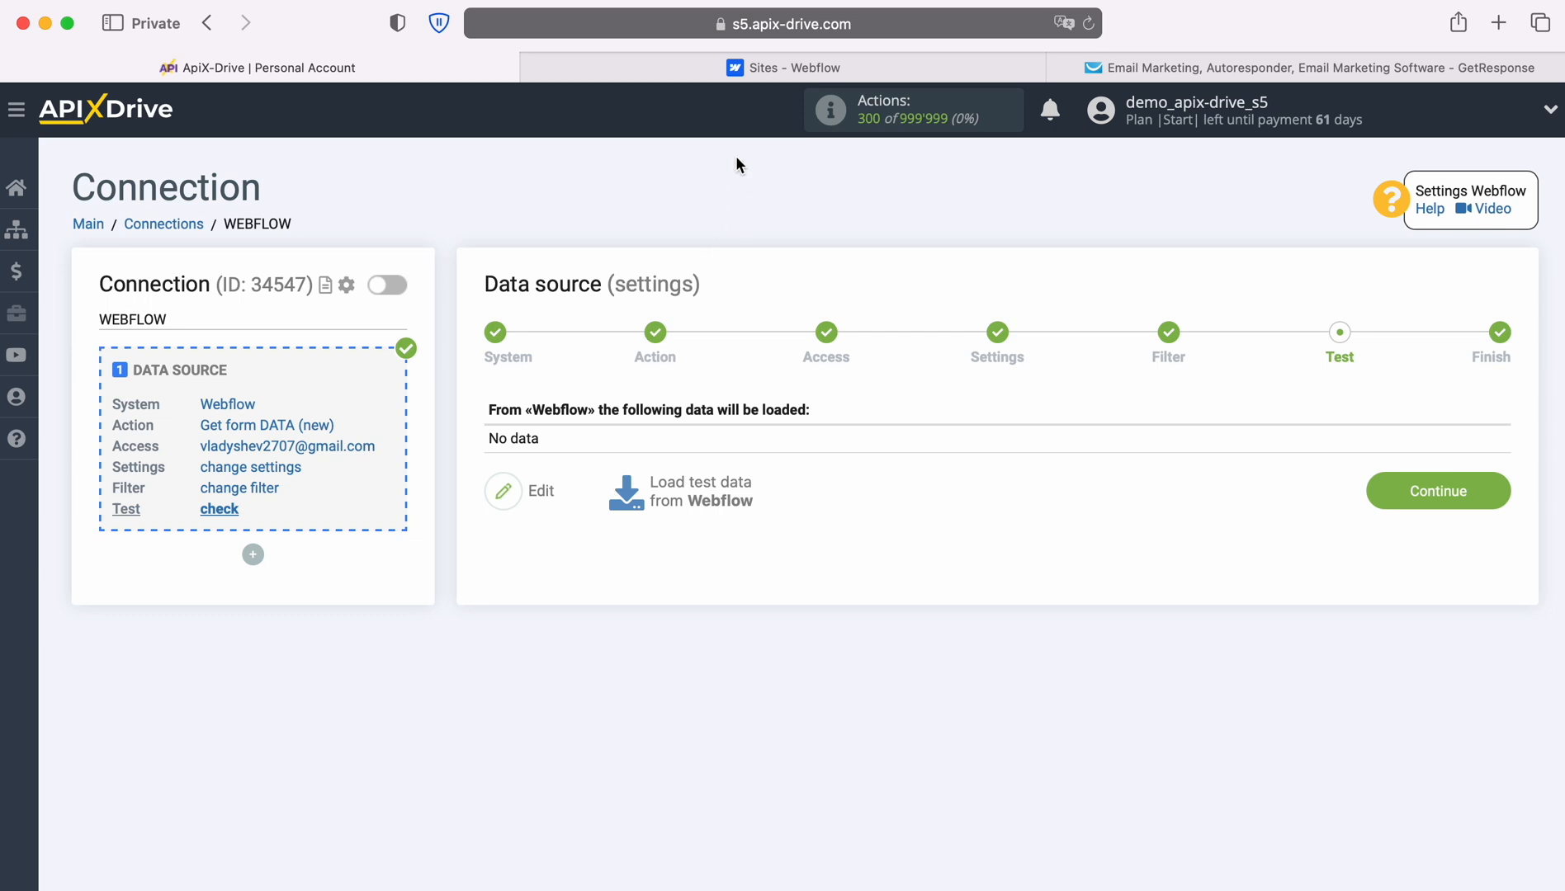
click(735, 69)
Submit a test name, e-mail and phone via the live site's form, then return to ApiX-Drive.
mouse_move(553, 372)
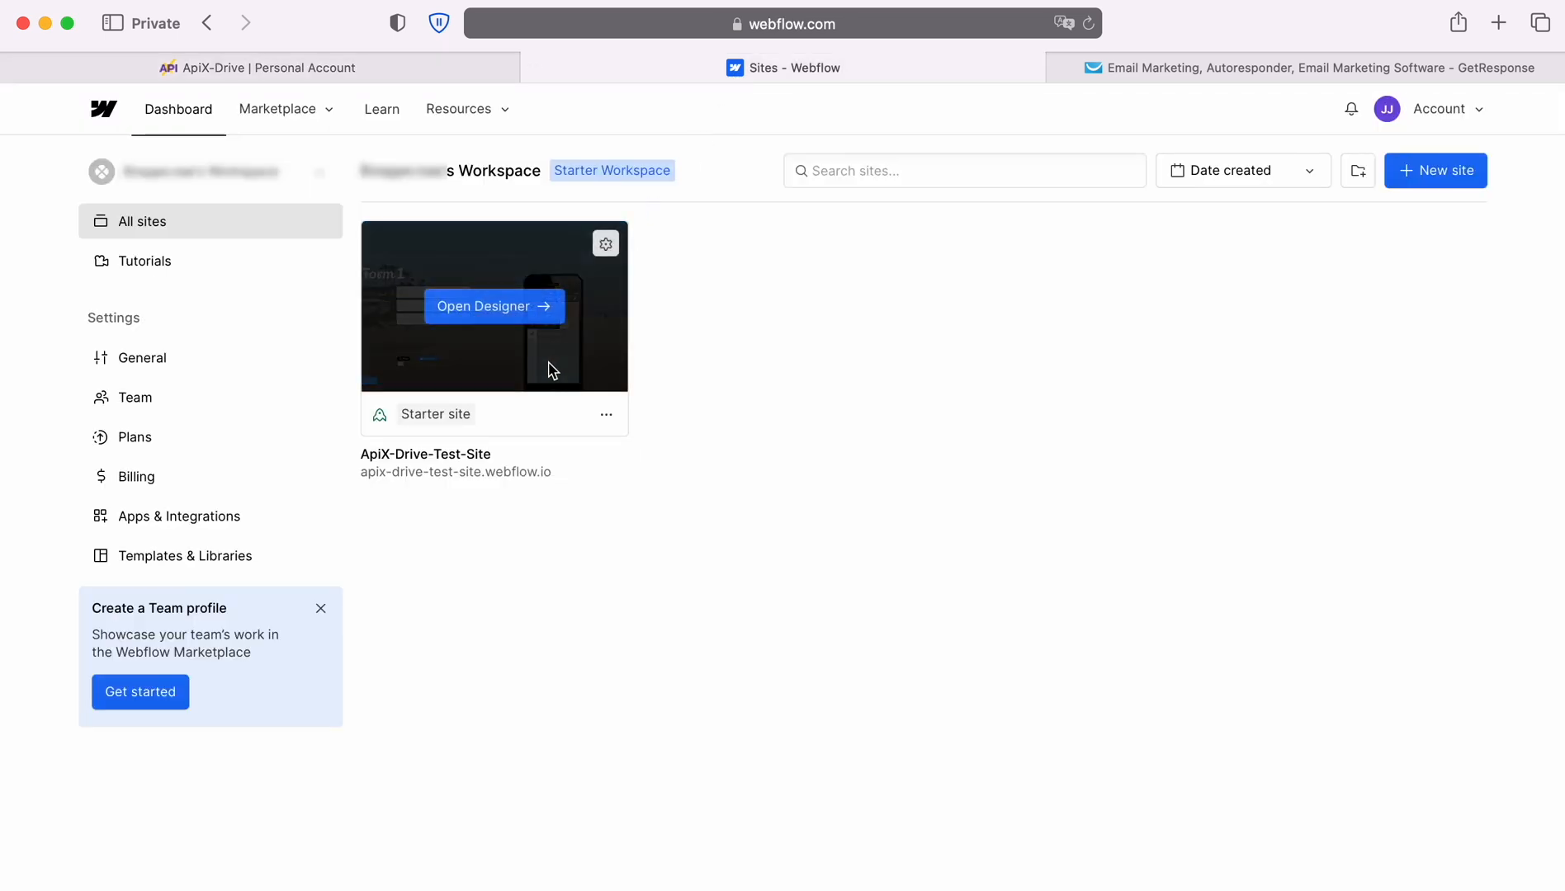
click(499, 477)
click(465, 454)
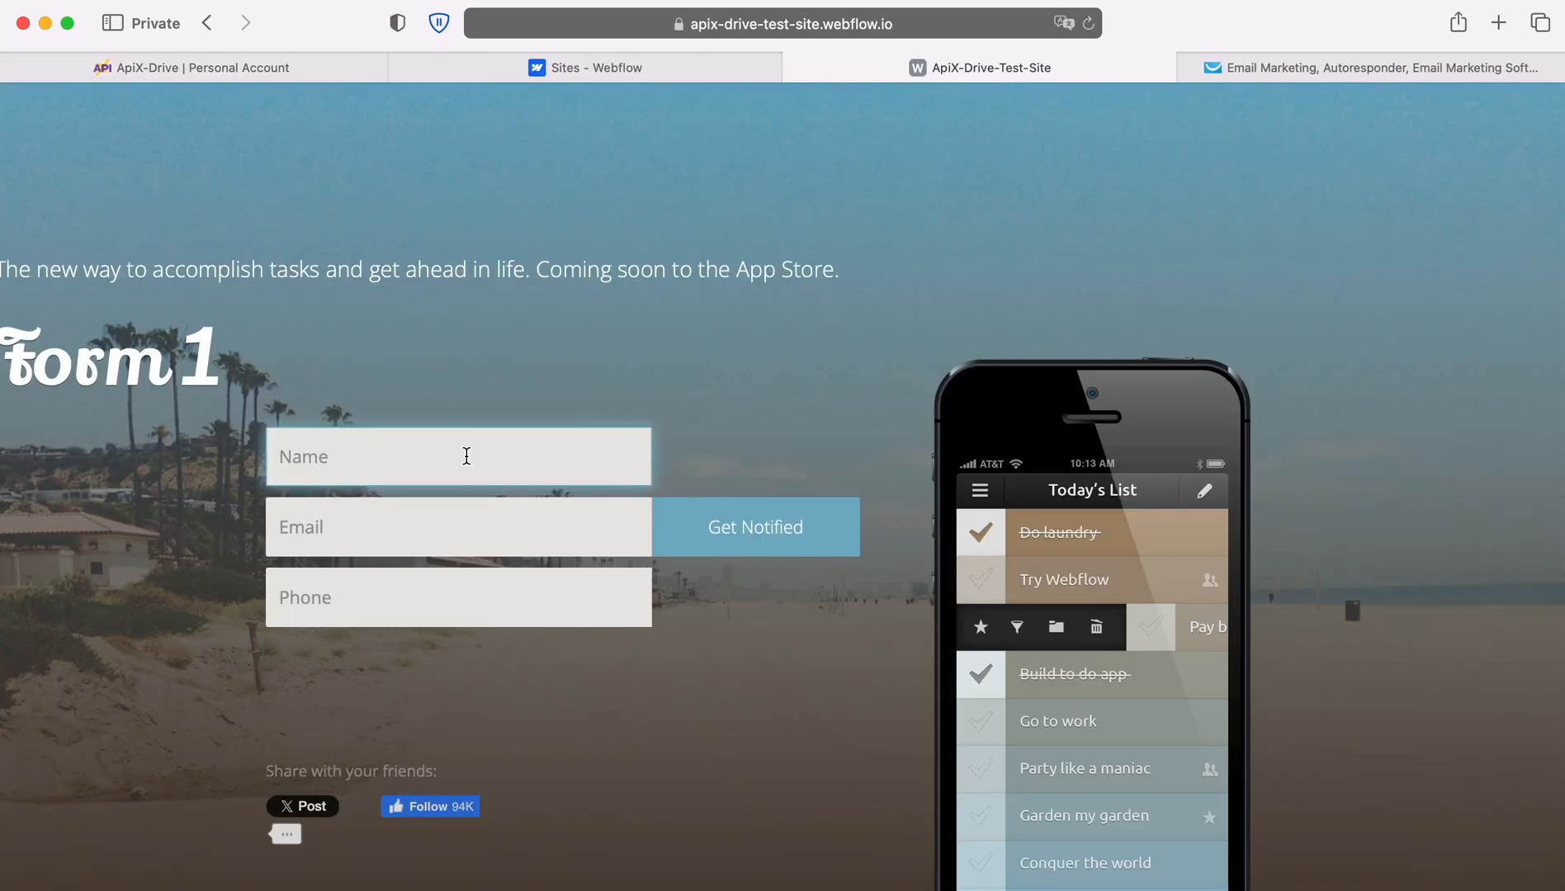
key(Tab)
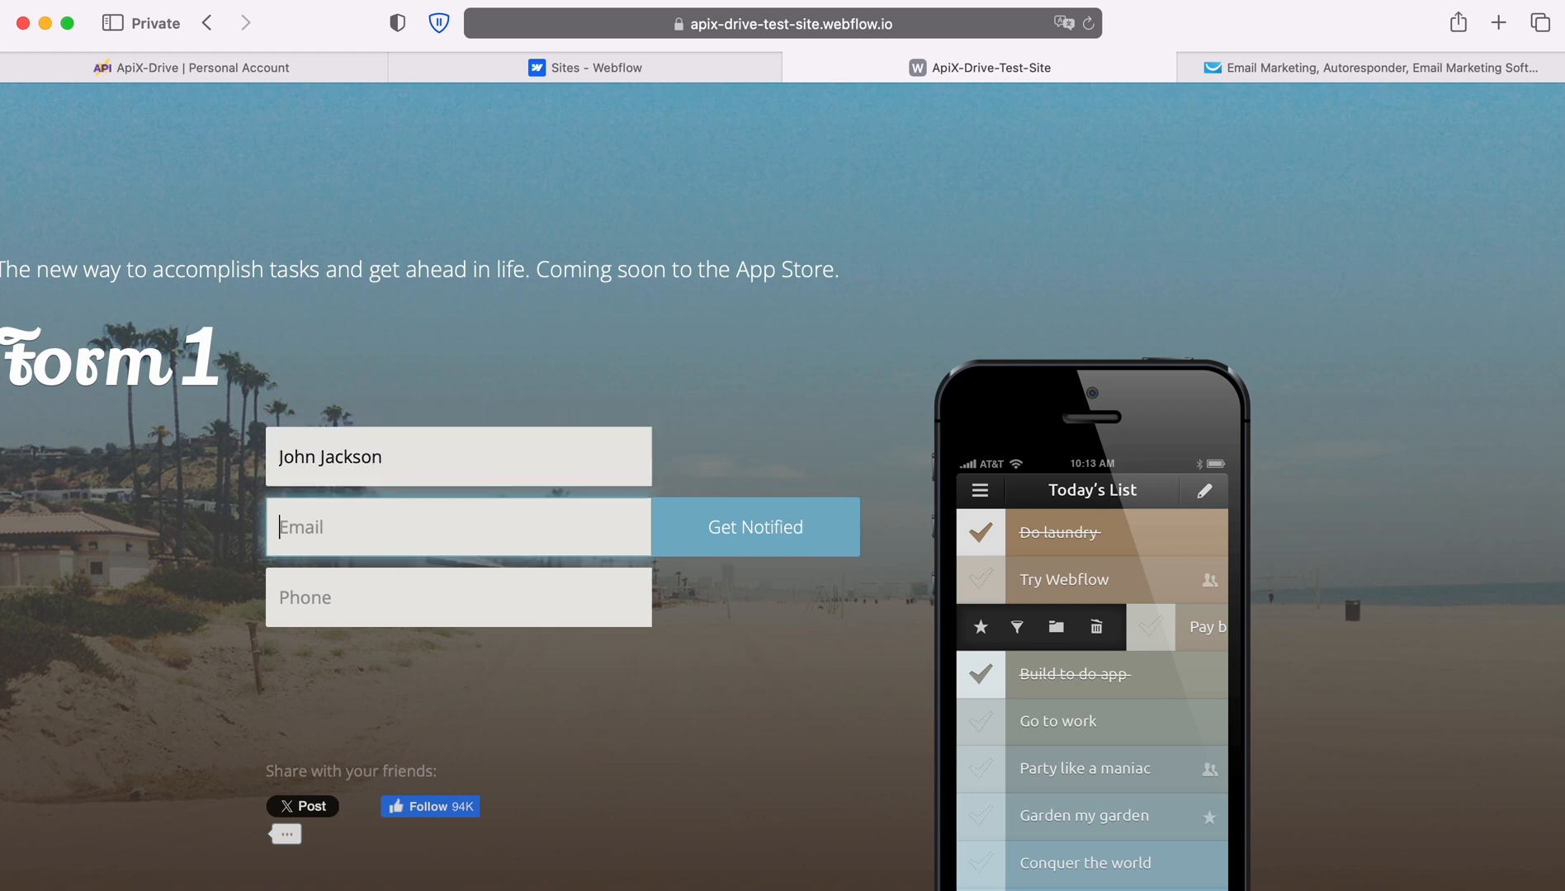
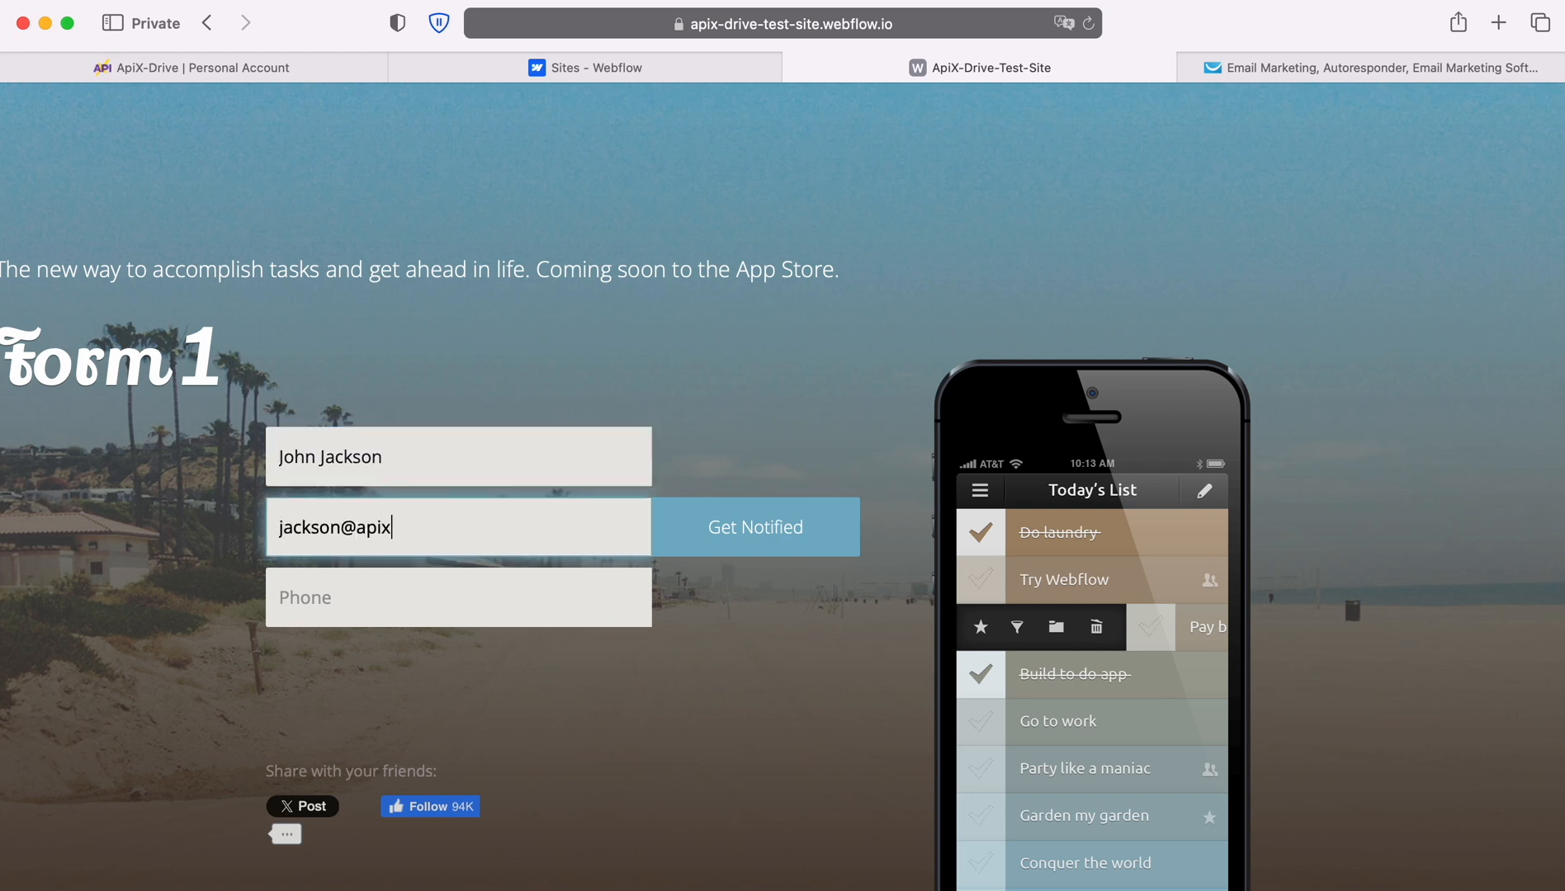
key(Tab)
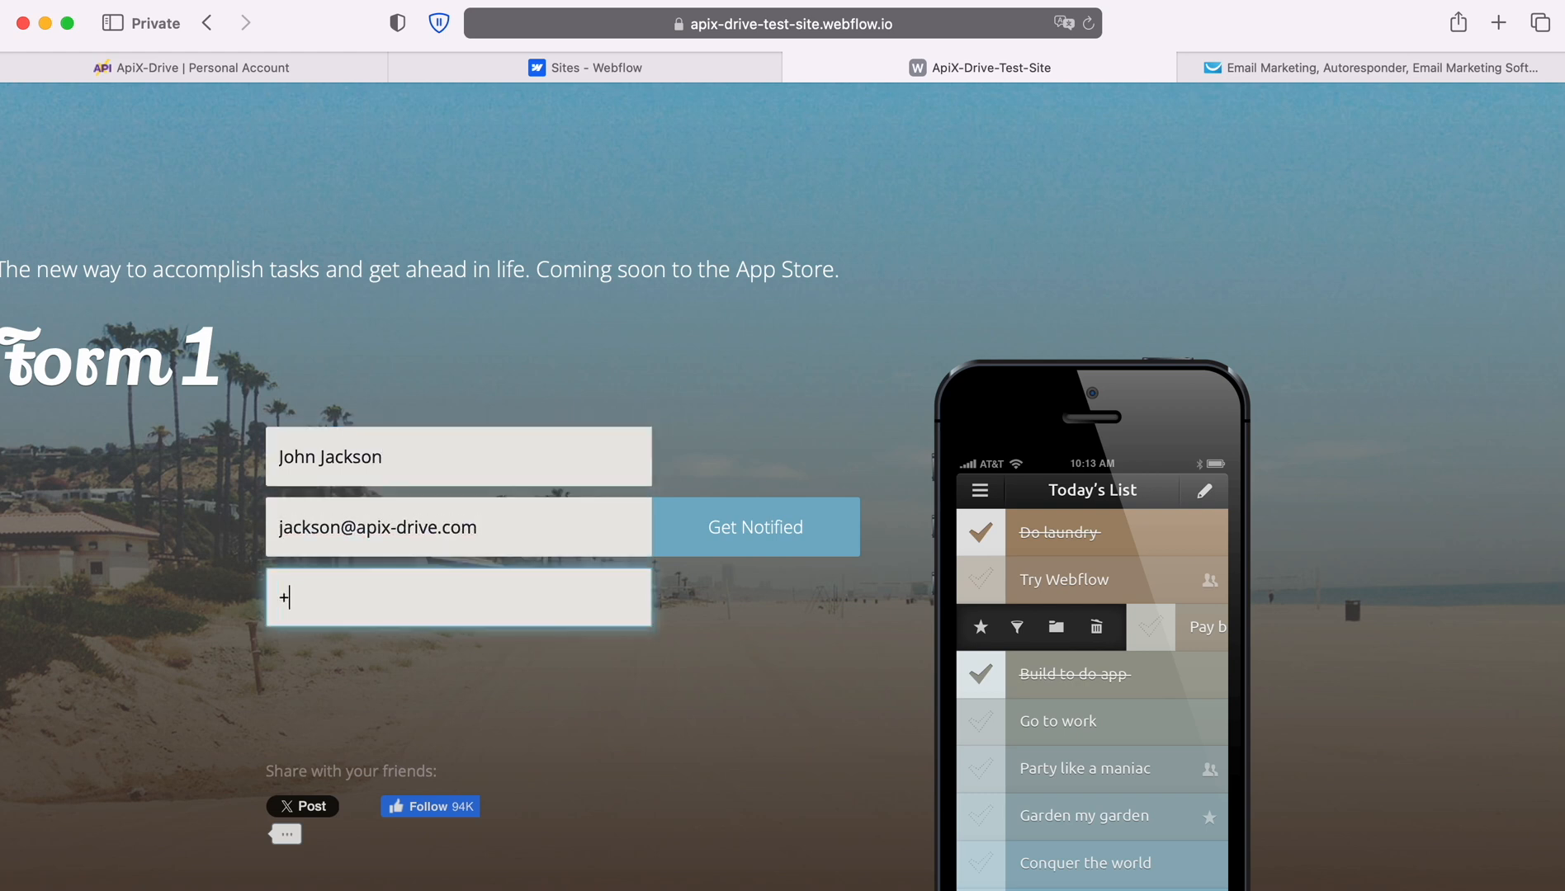
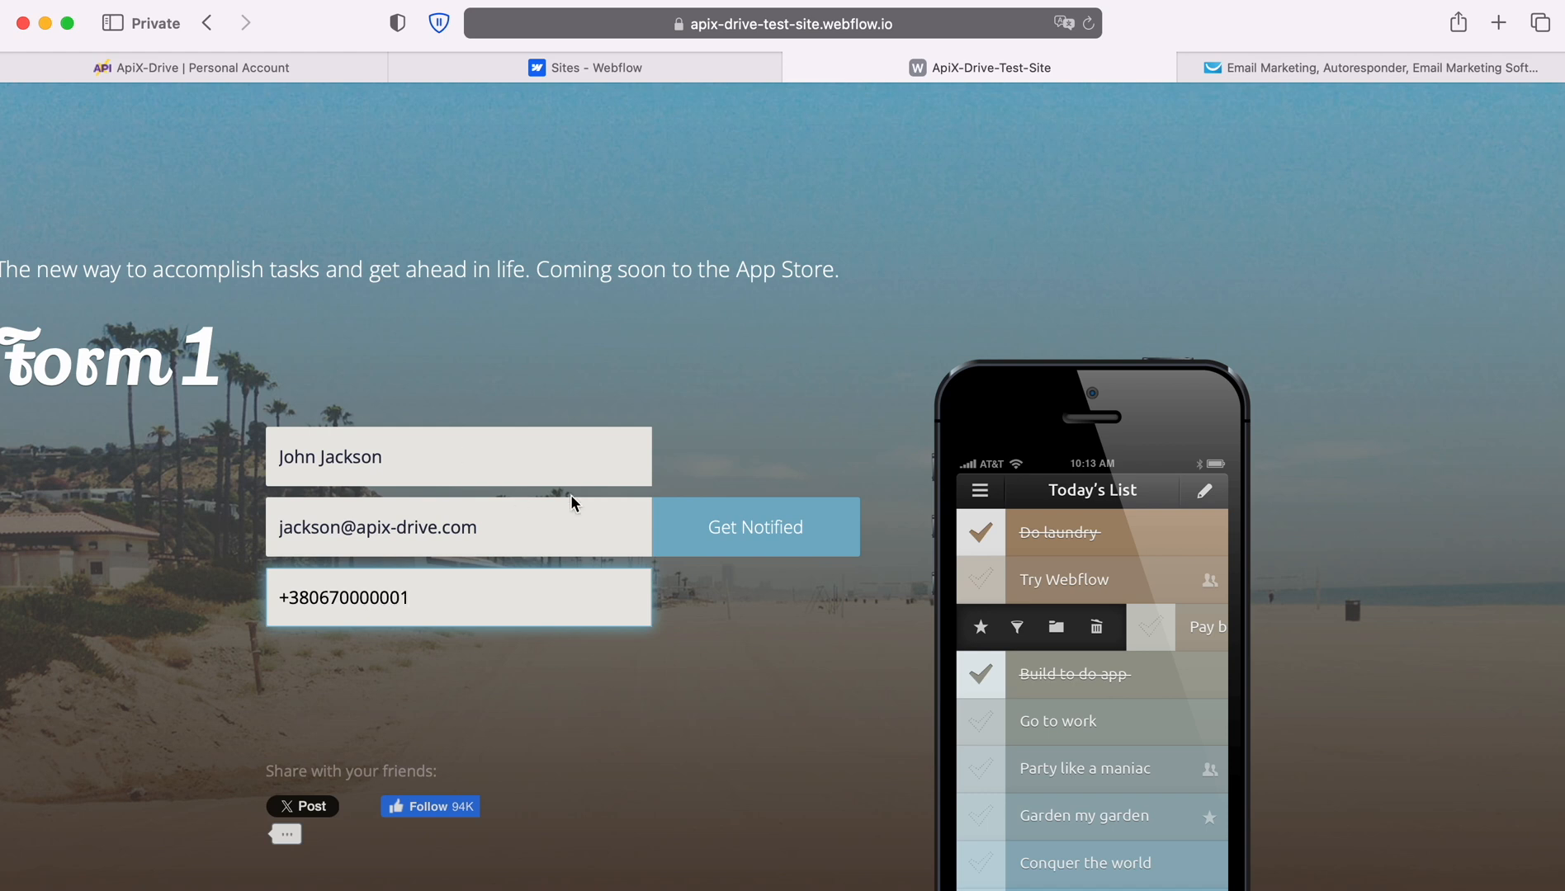
click(726, 537)
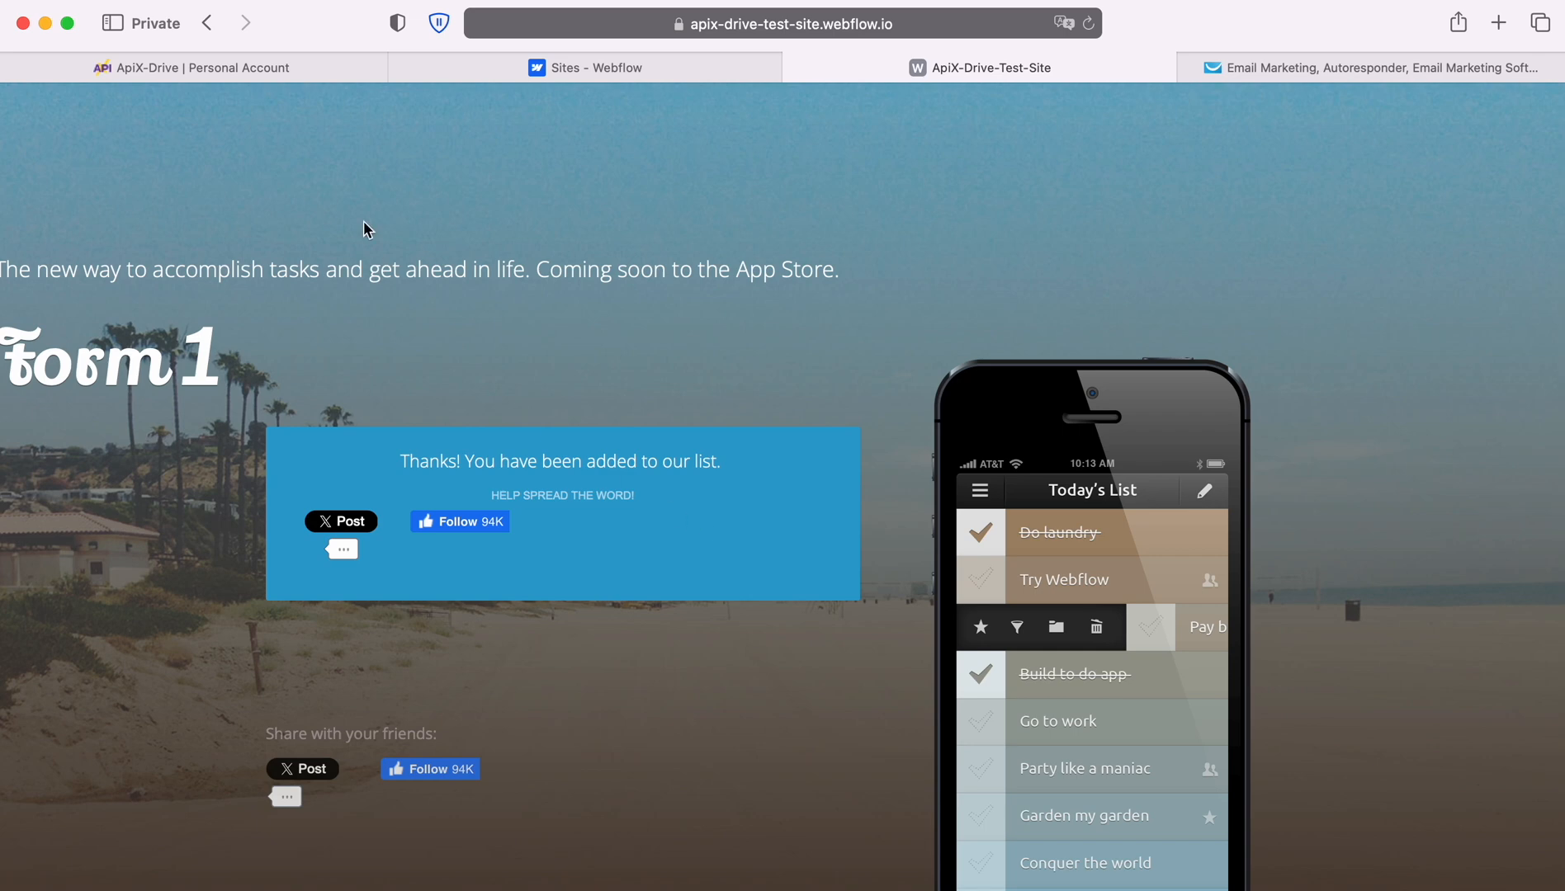
click(225, 76)
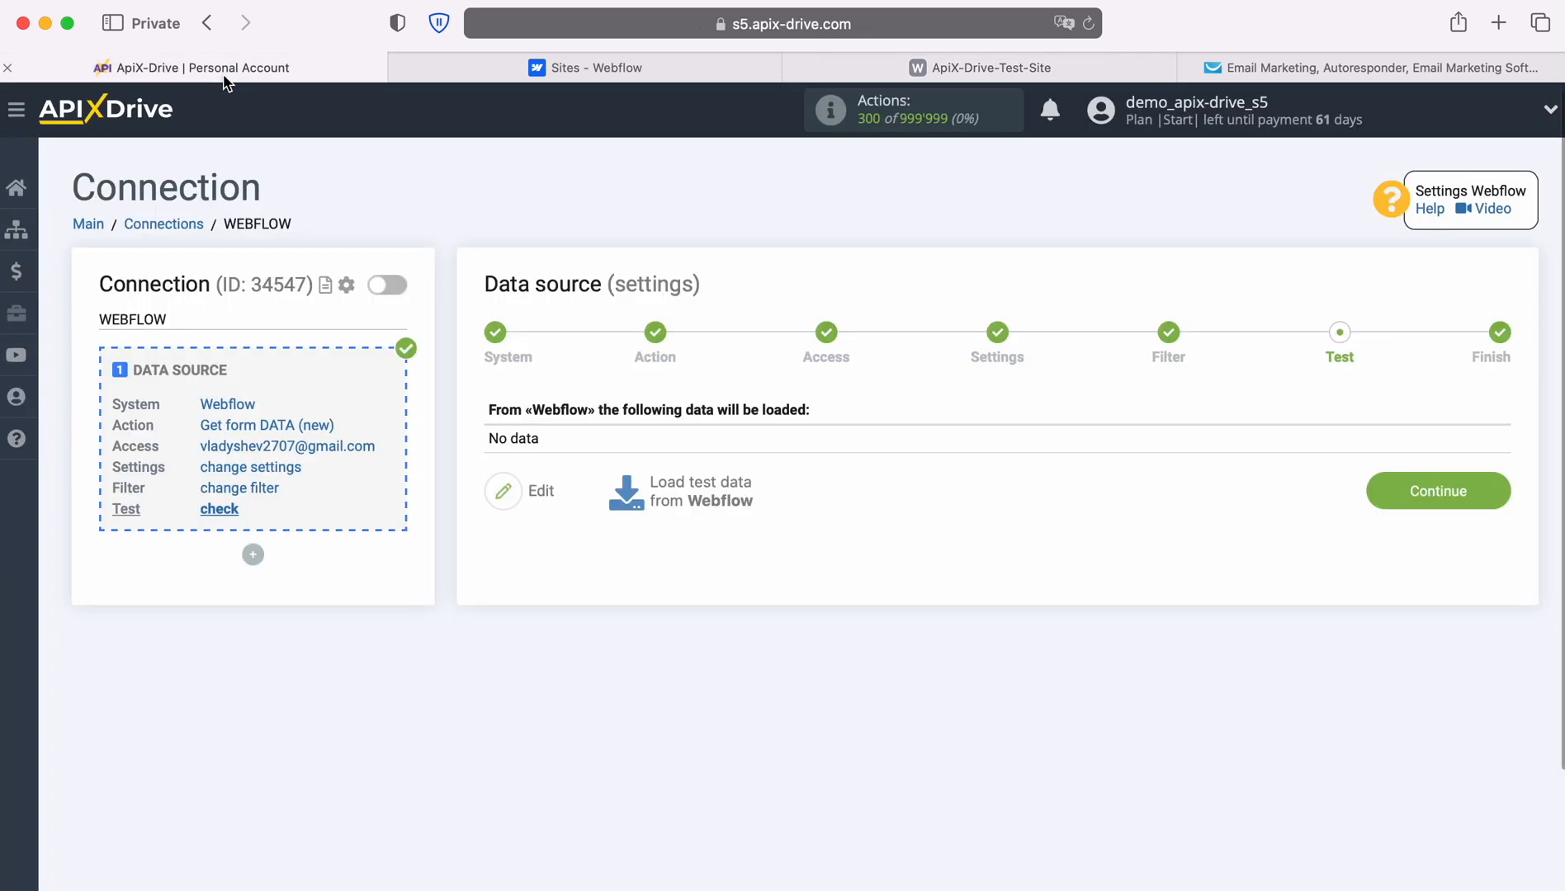
Load the Webflow test submission, finish the source, and start the destination setup.
click(696, 493)
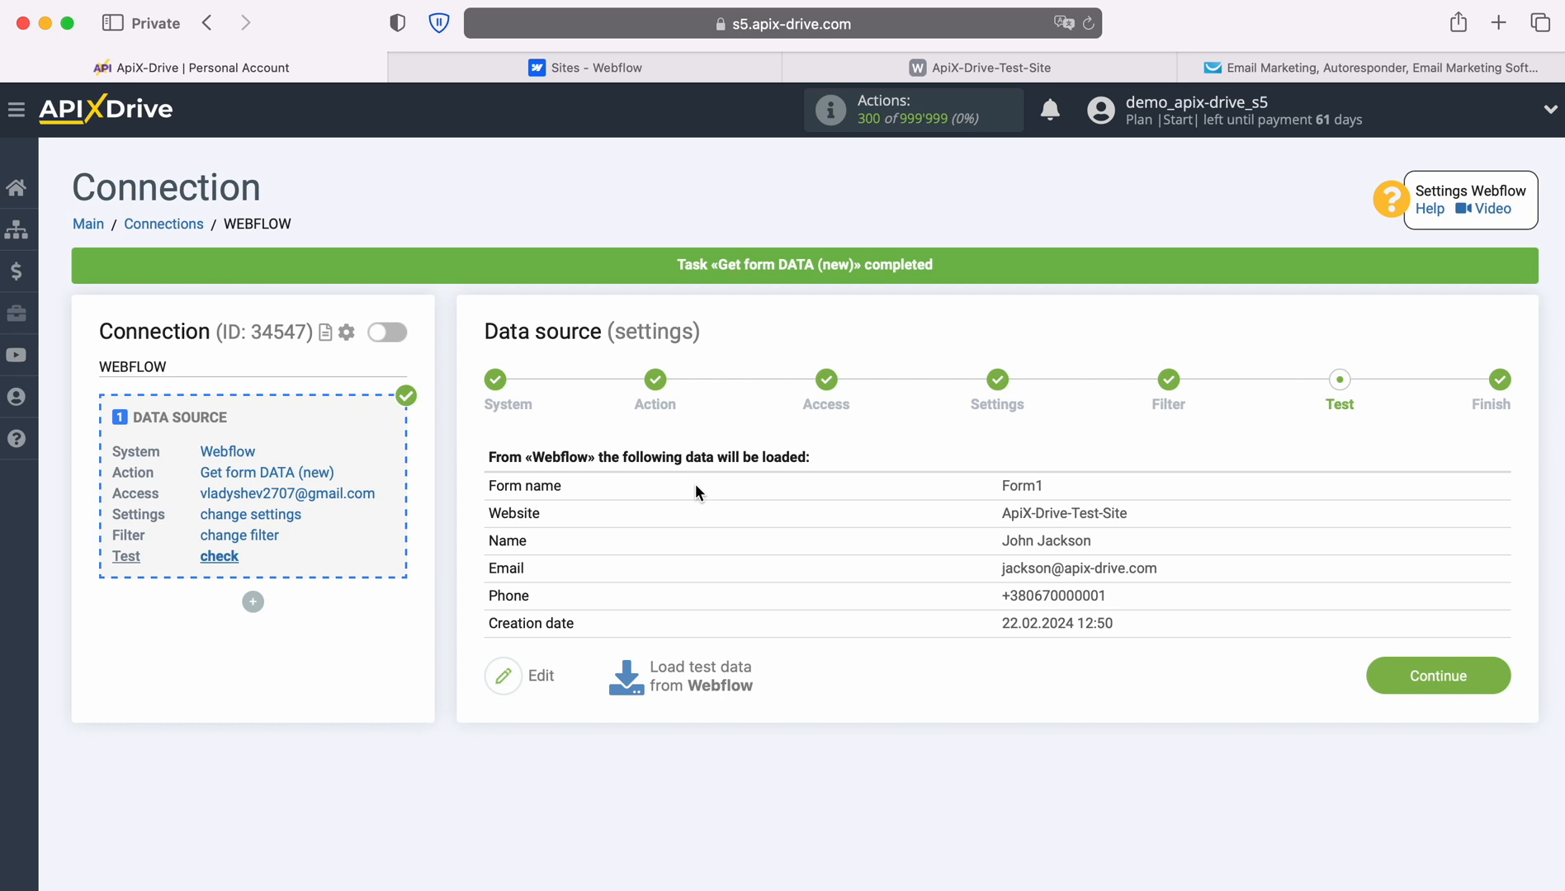
click(1502, 673)
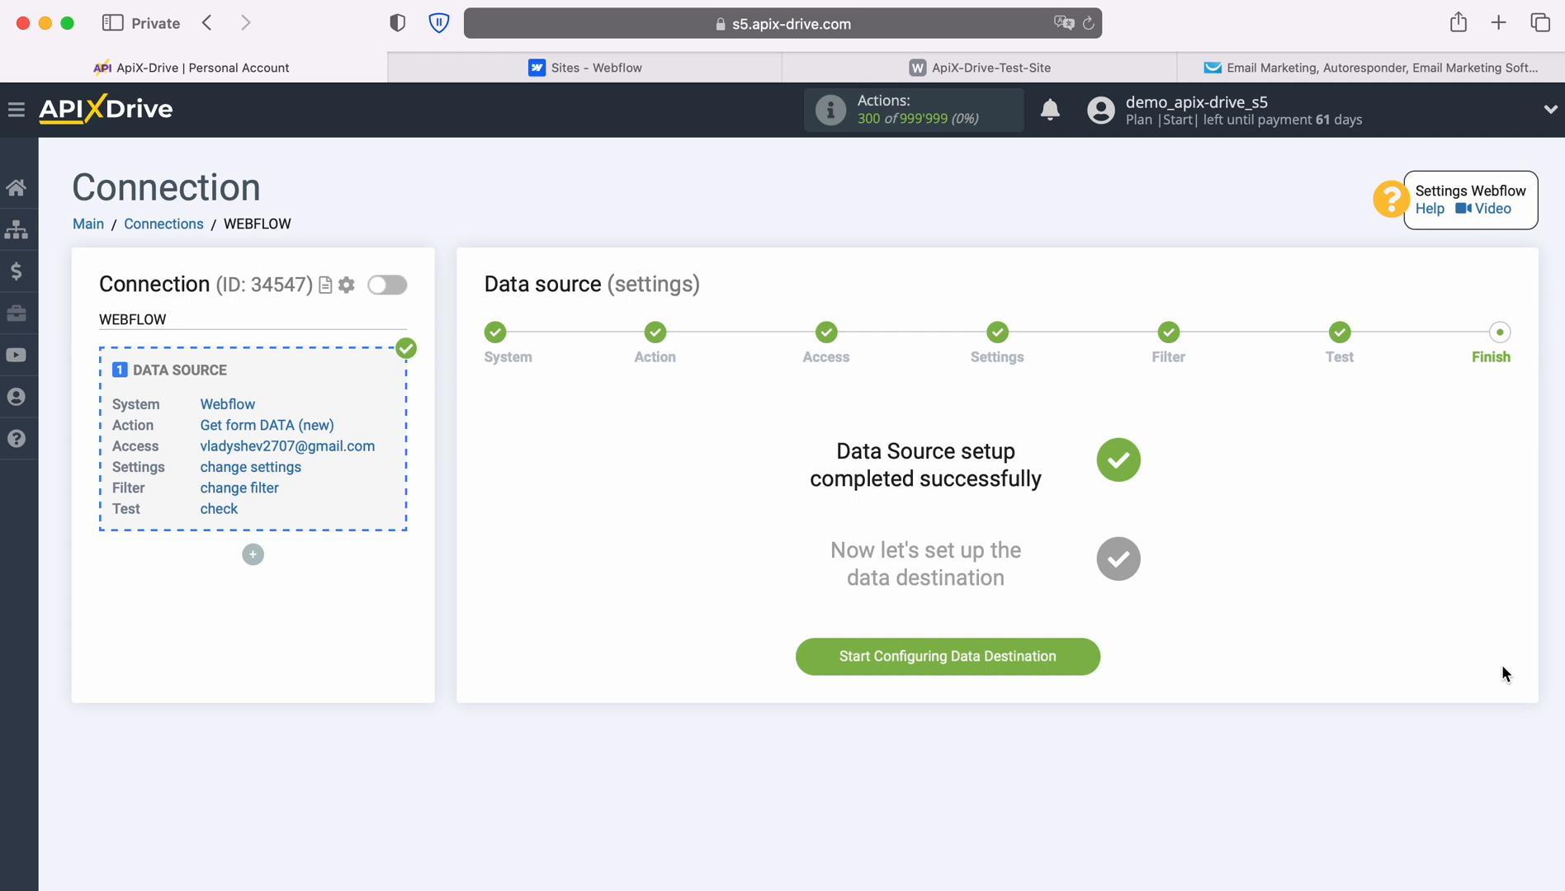
click(1087, 657)
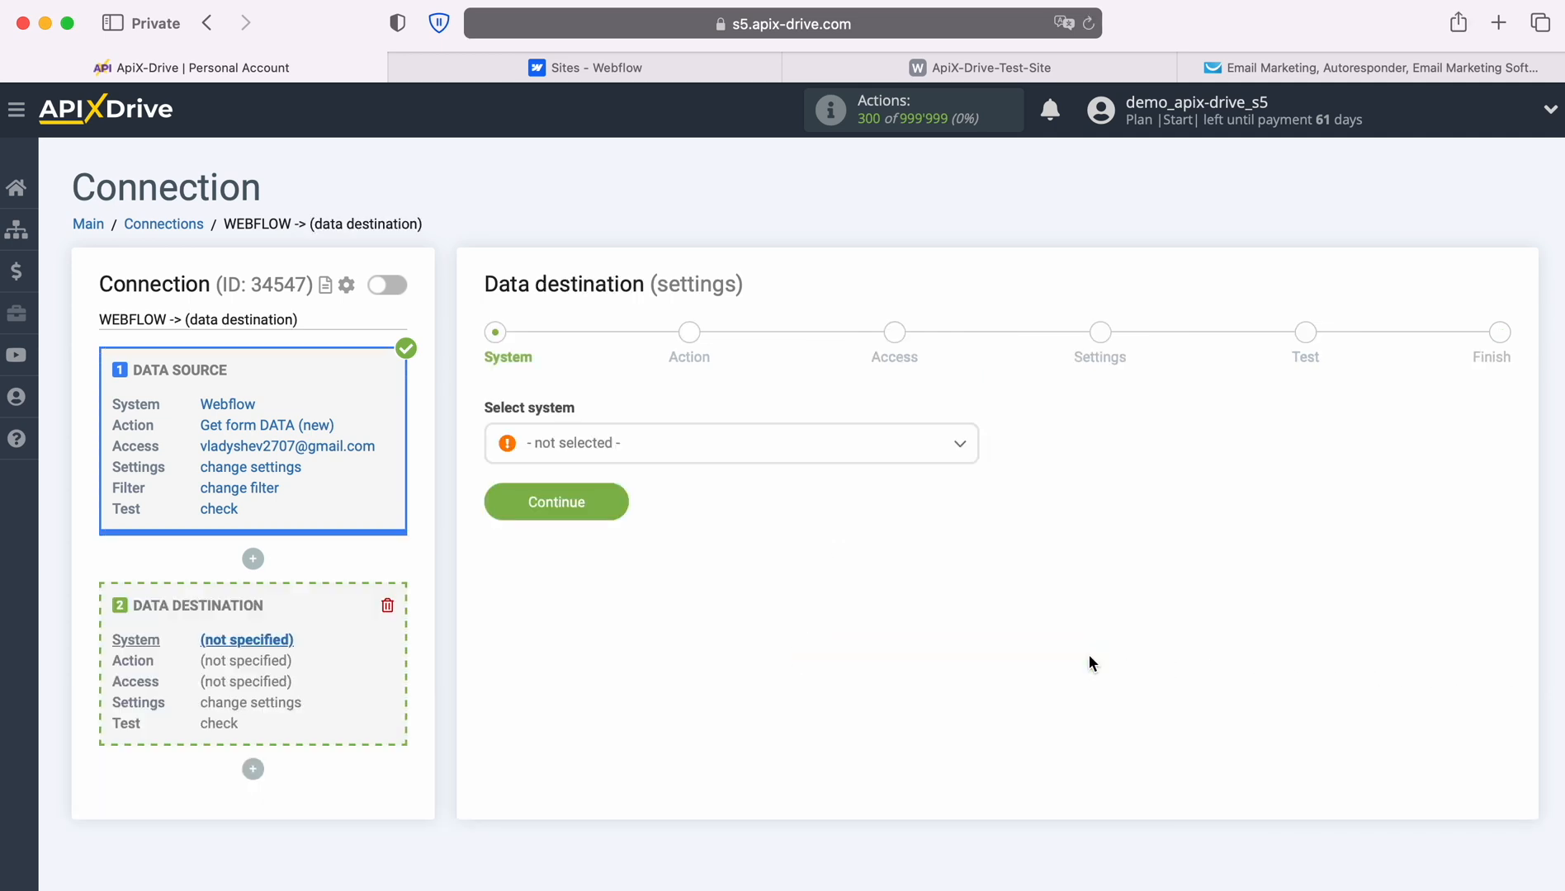
Select GetResponse as the destination system.
click(884, 447)
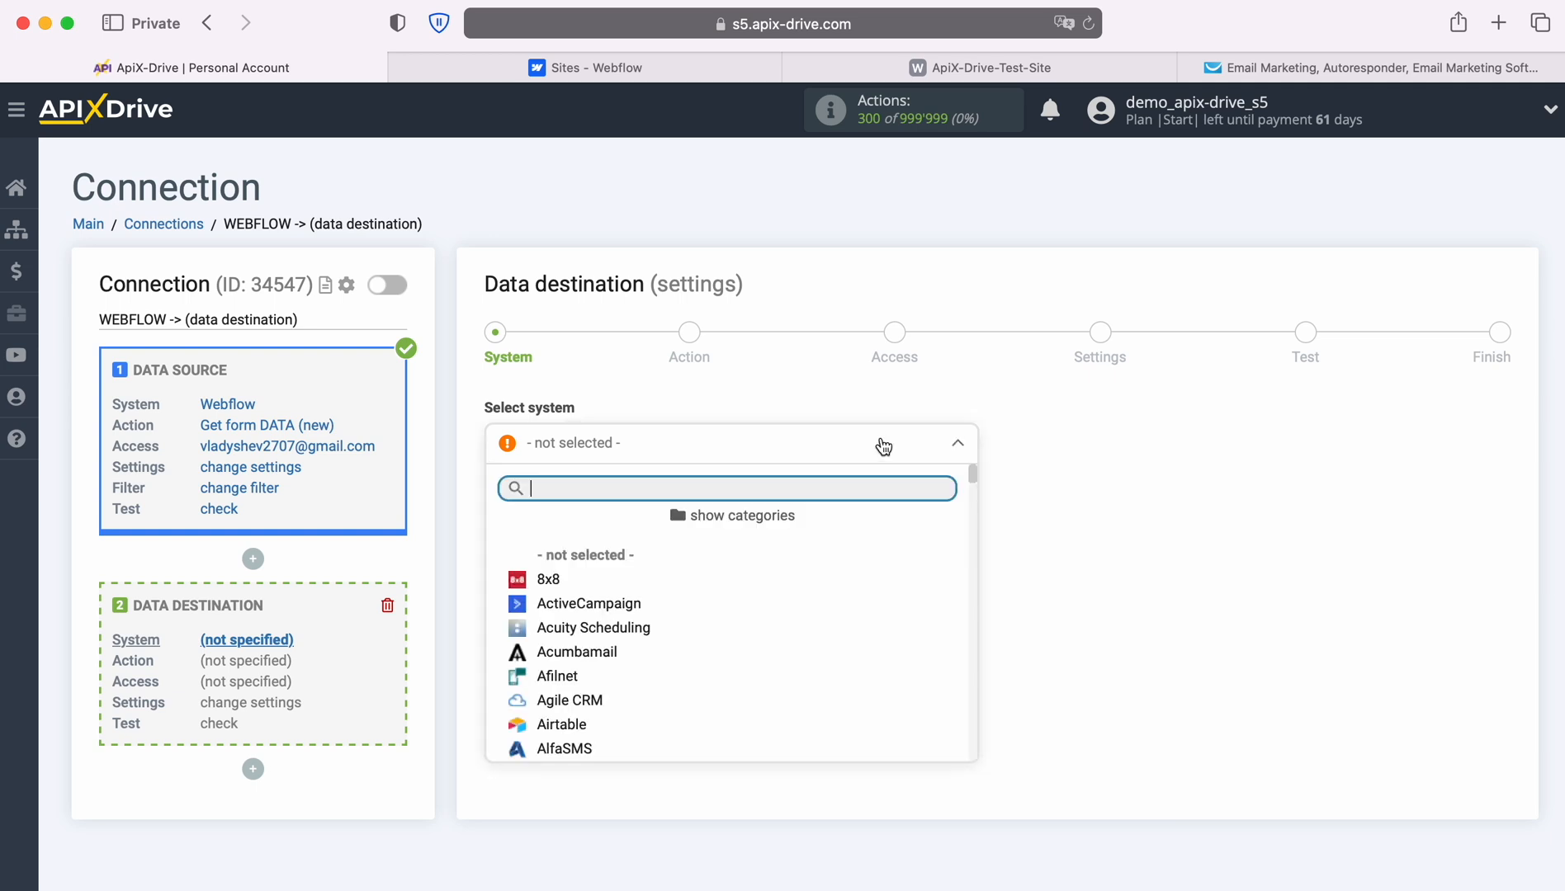
scroll(887, 626, down, 5)
scroll(888, 626, down, 15)
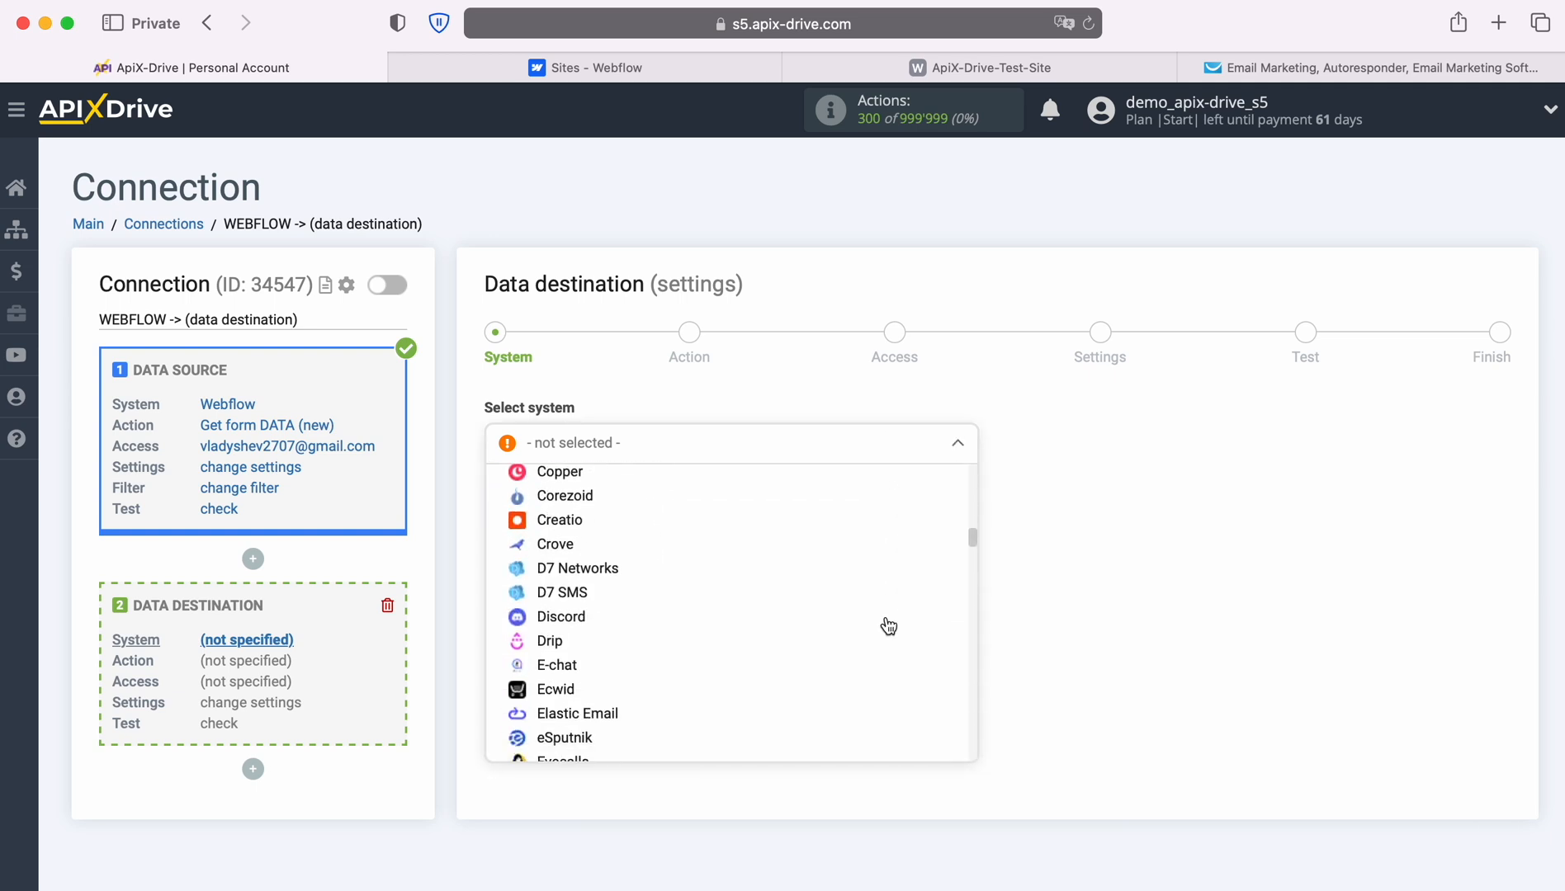
click(611, 633)
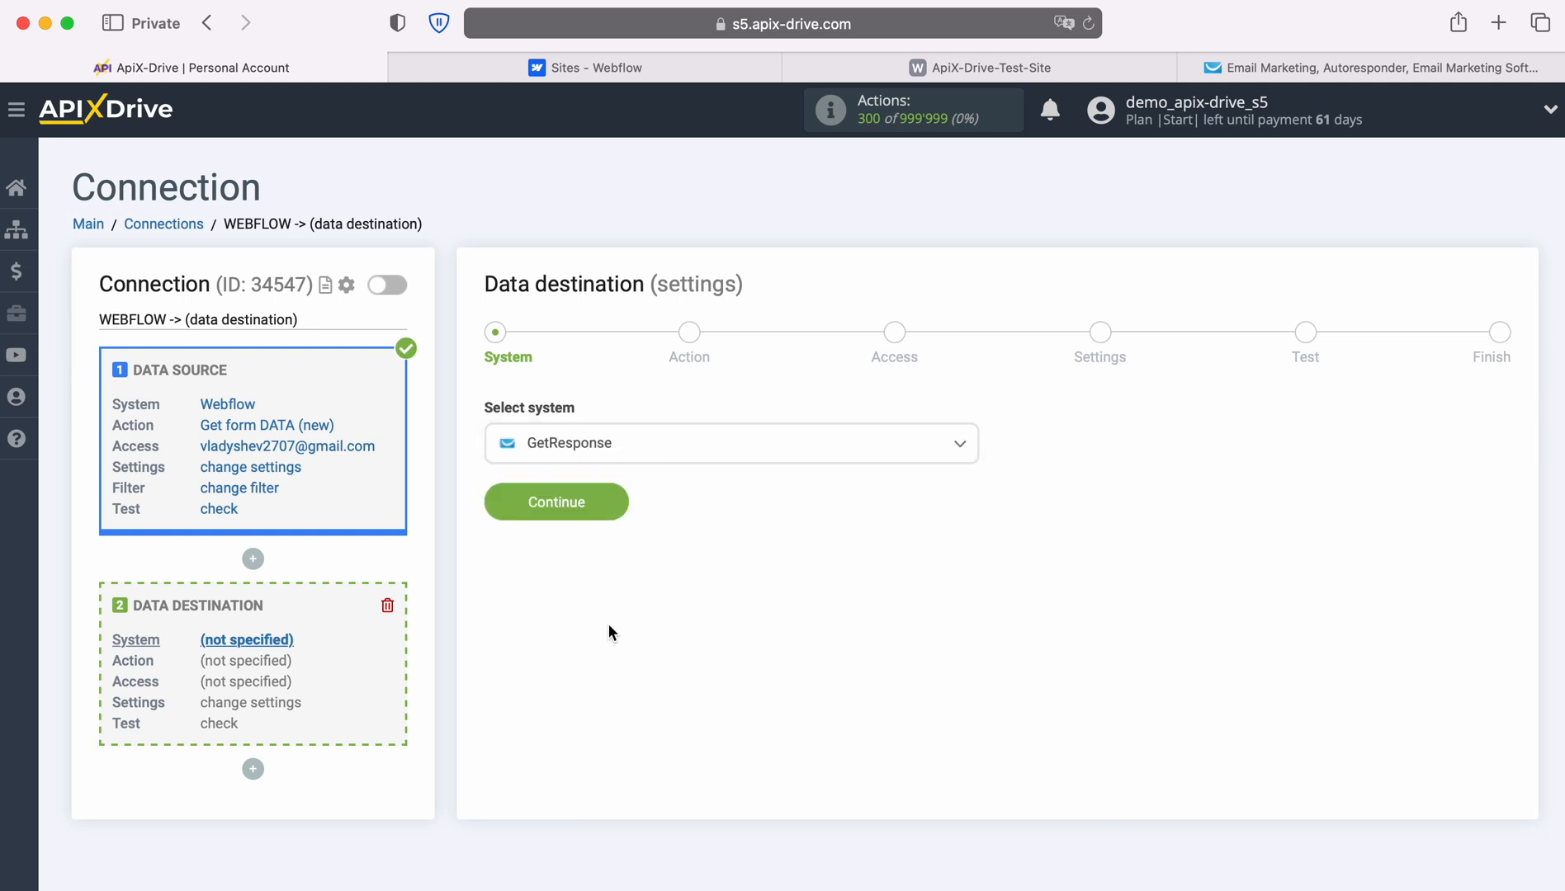
click(614, 496)
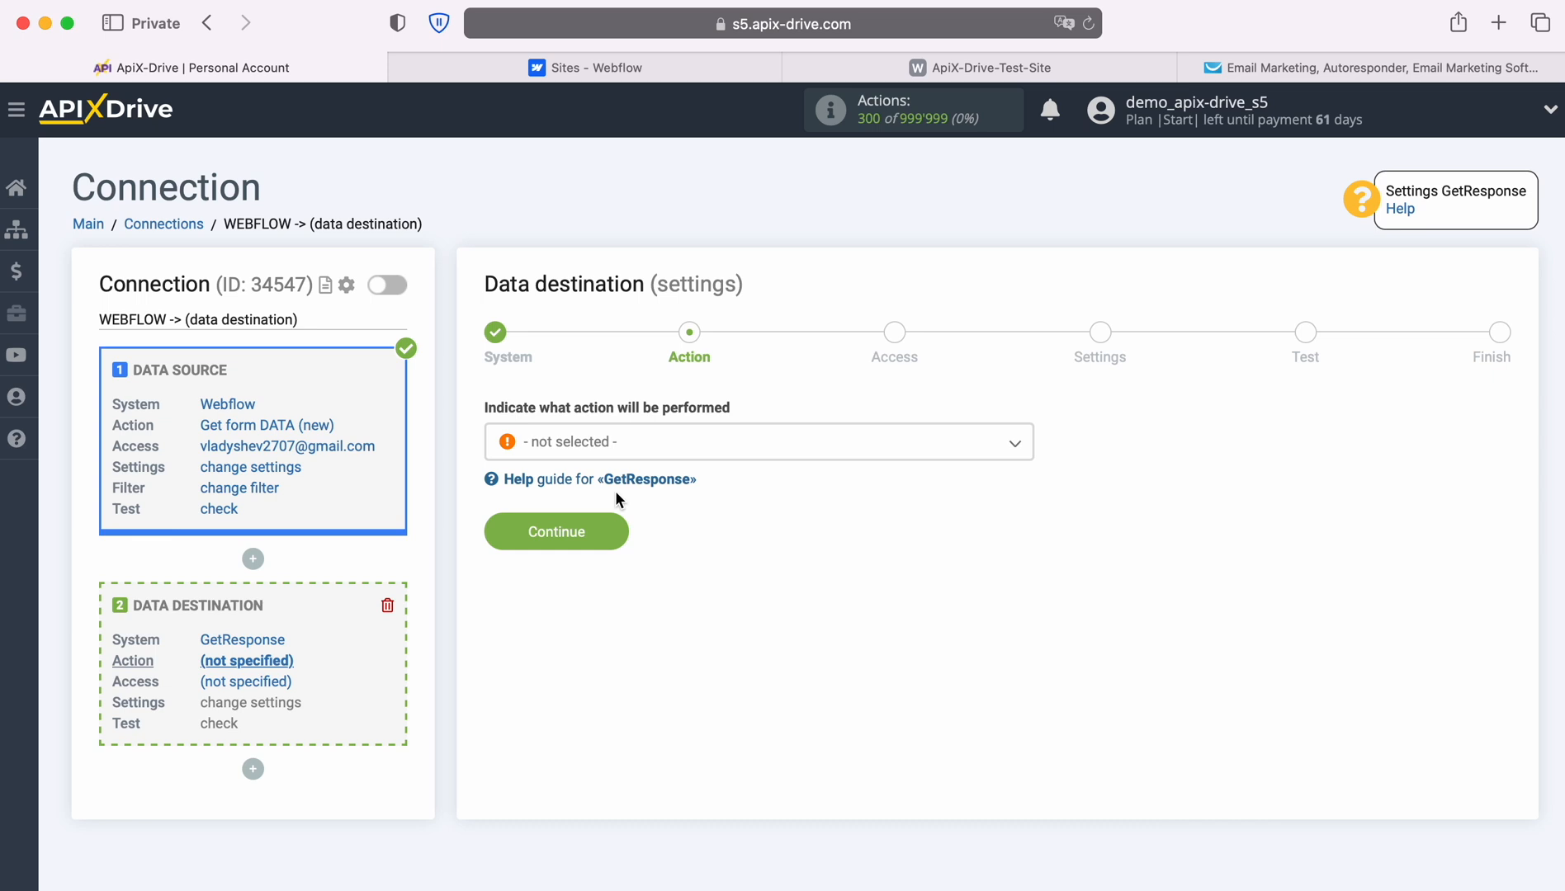
Choose Add CONTACT as the GetResponse action and continue to Access.
click(776, 452)
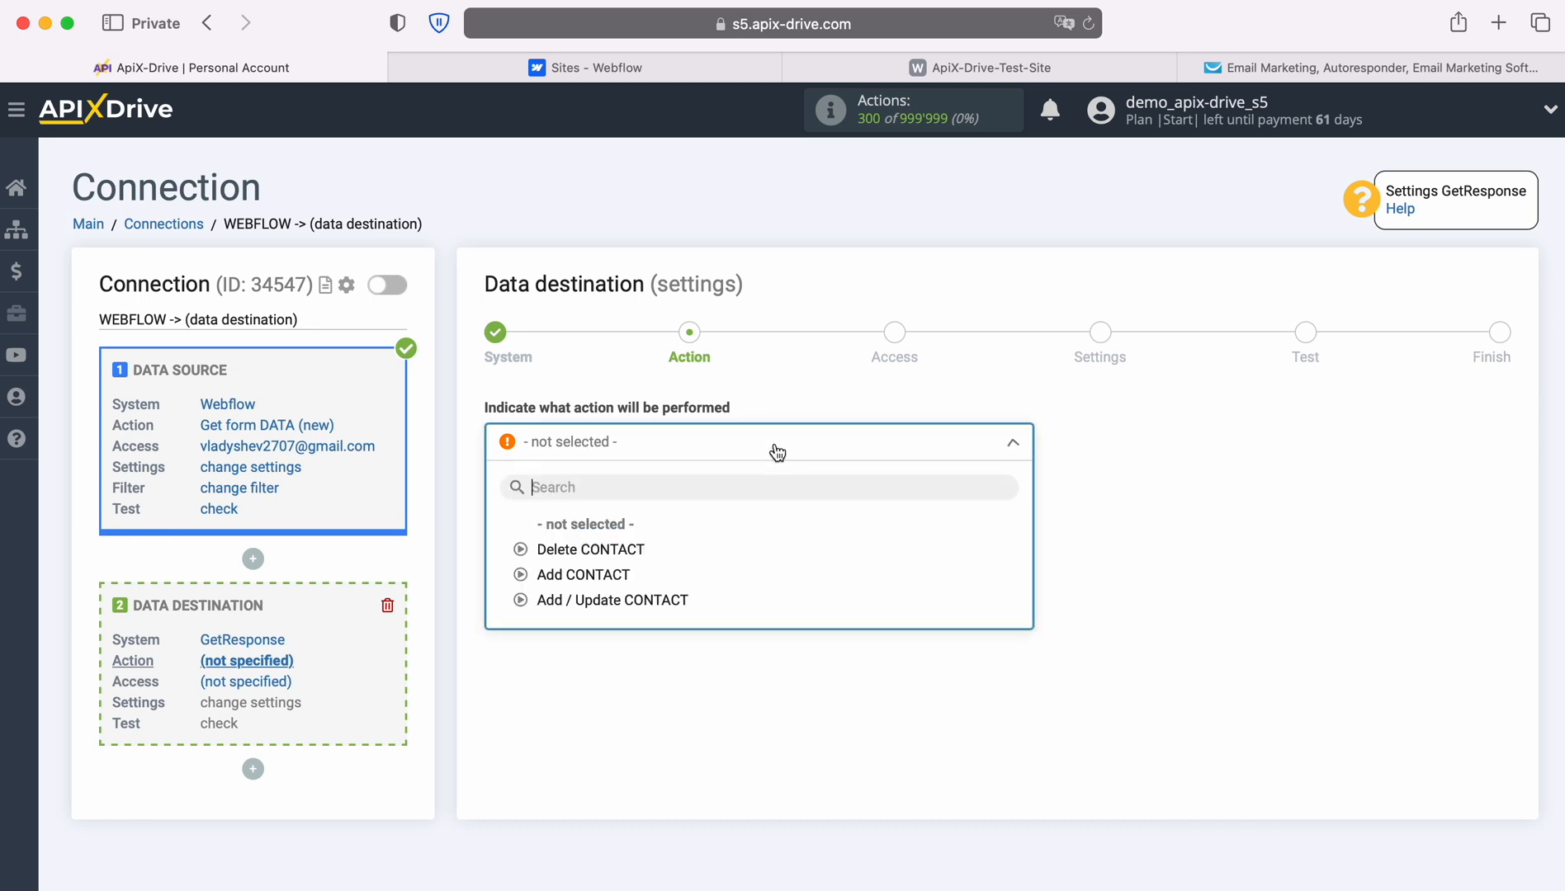
click(604, 575)
click(615, 540)
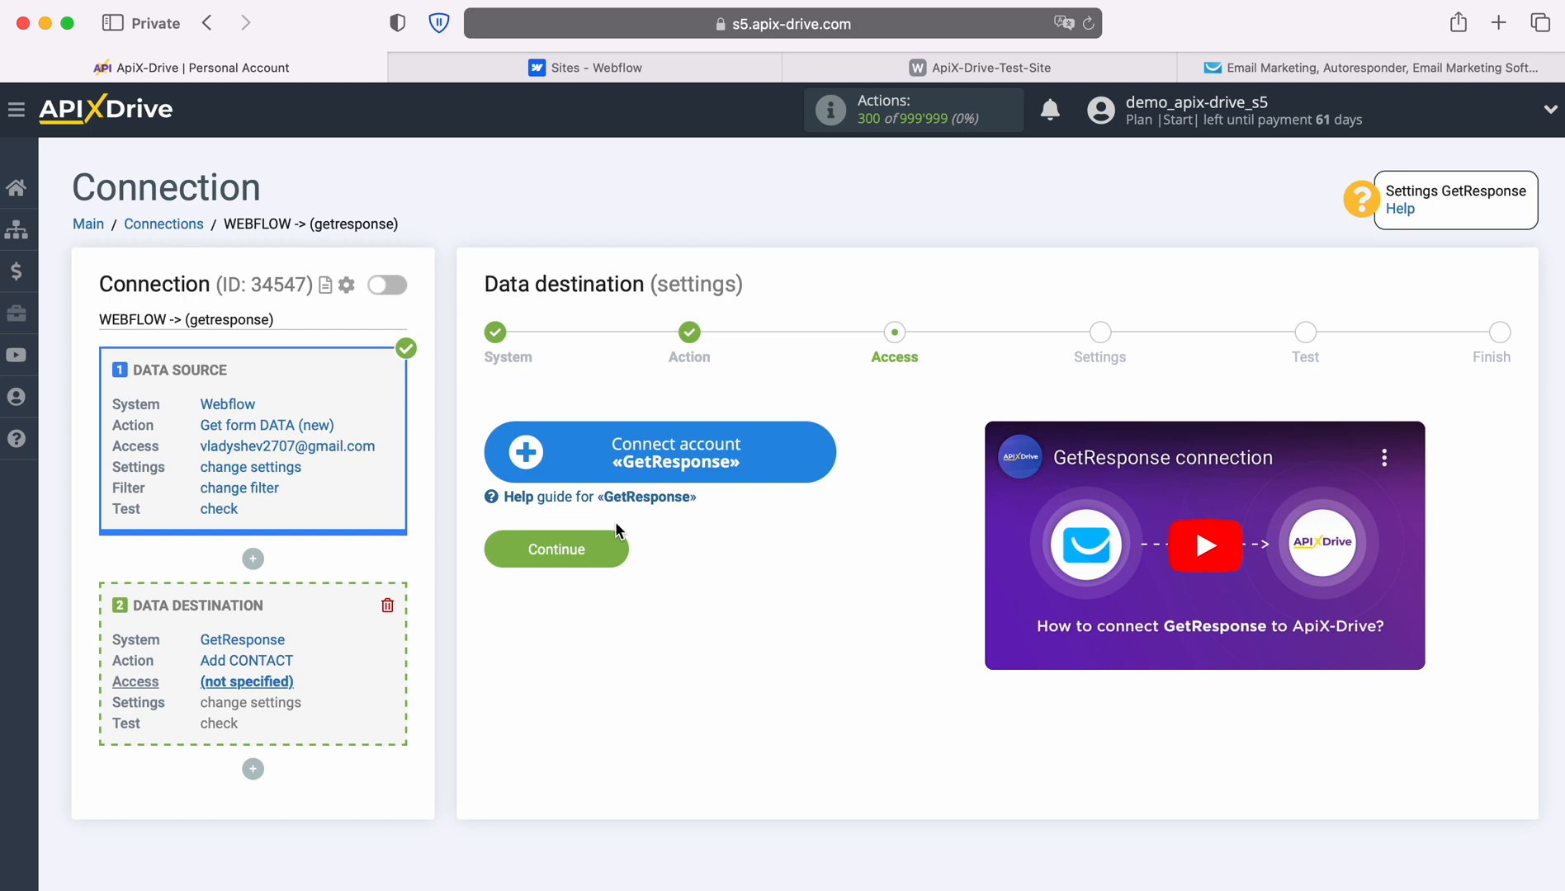
click(822, 450)
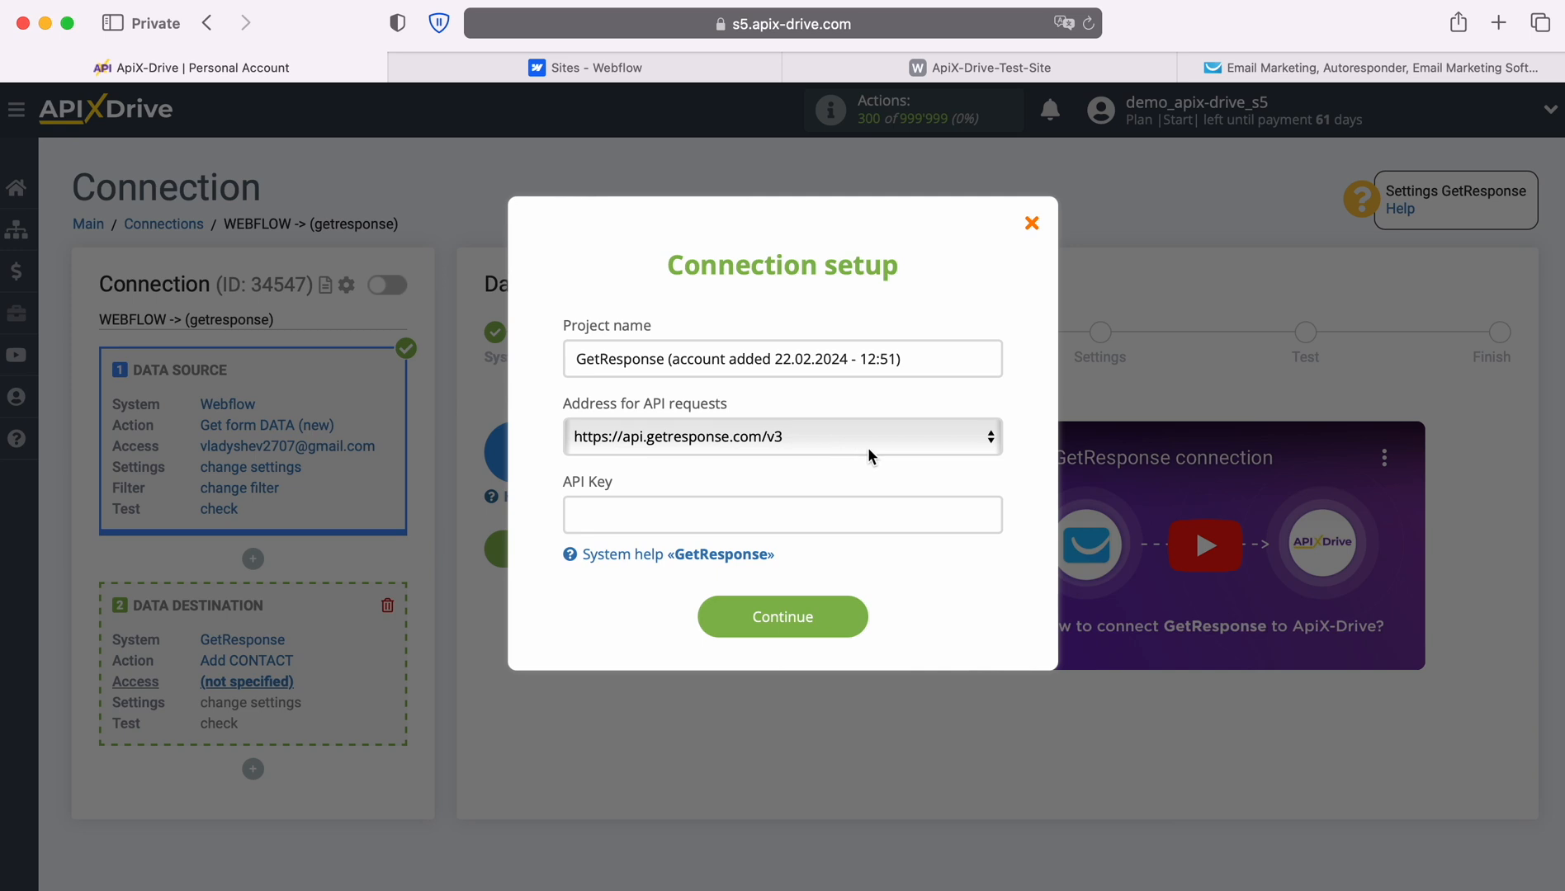
click(977, 448)
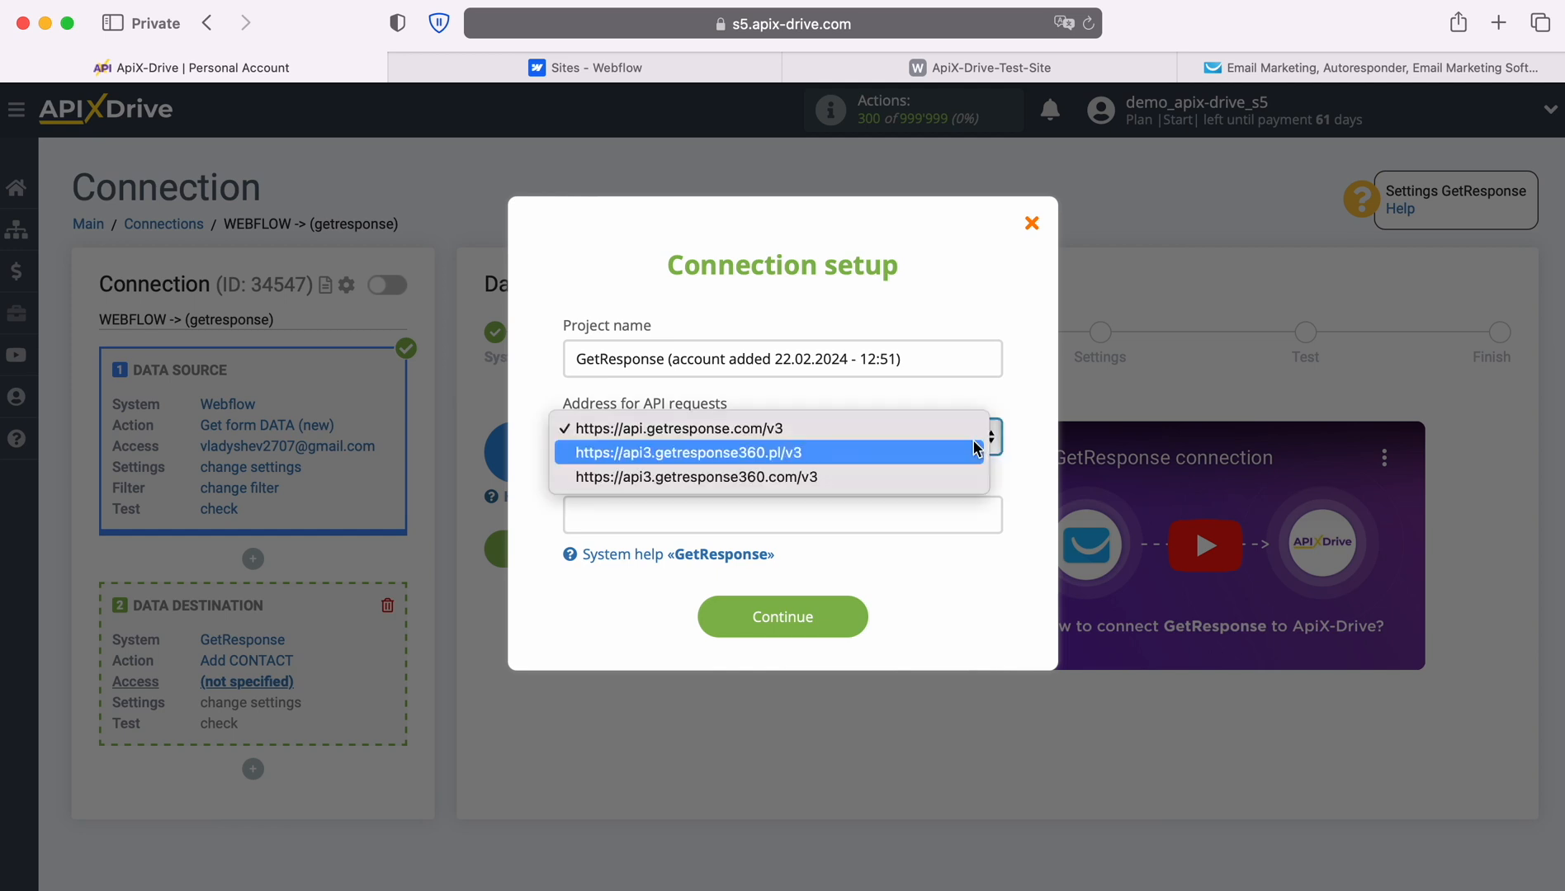
click(845, 430)
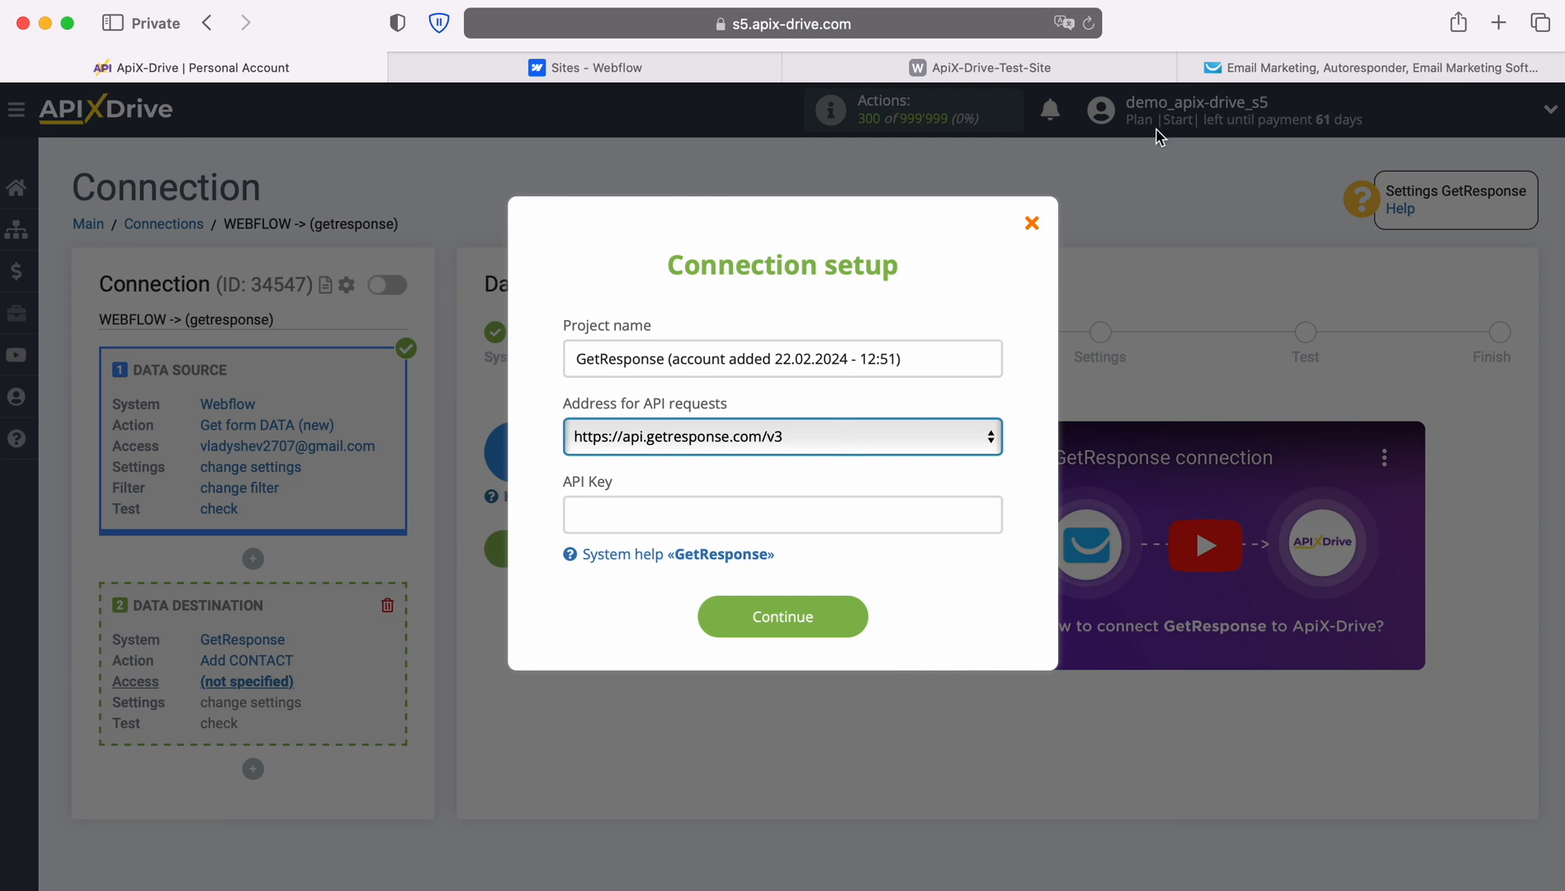
click(1200, 69)
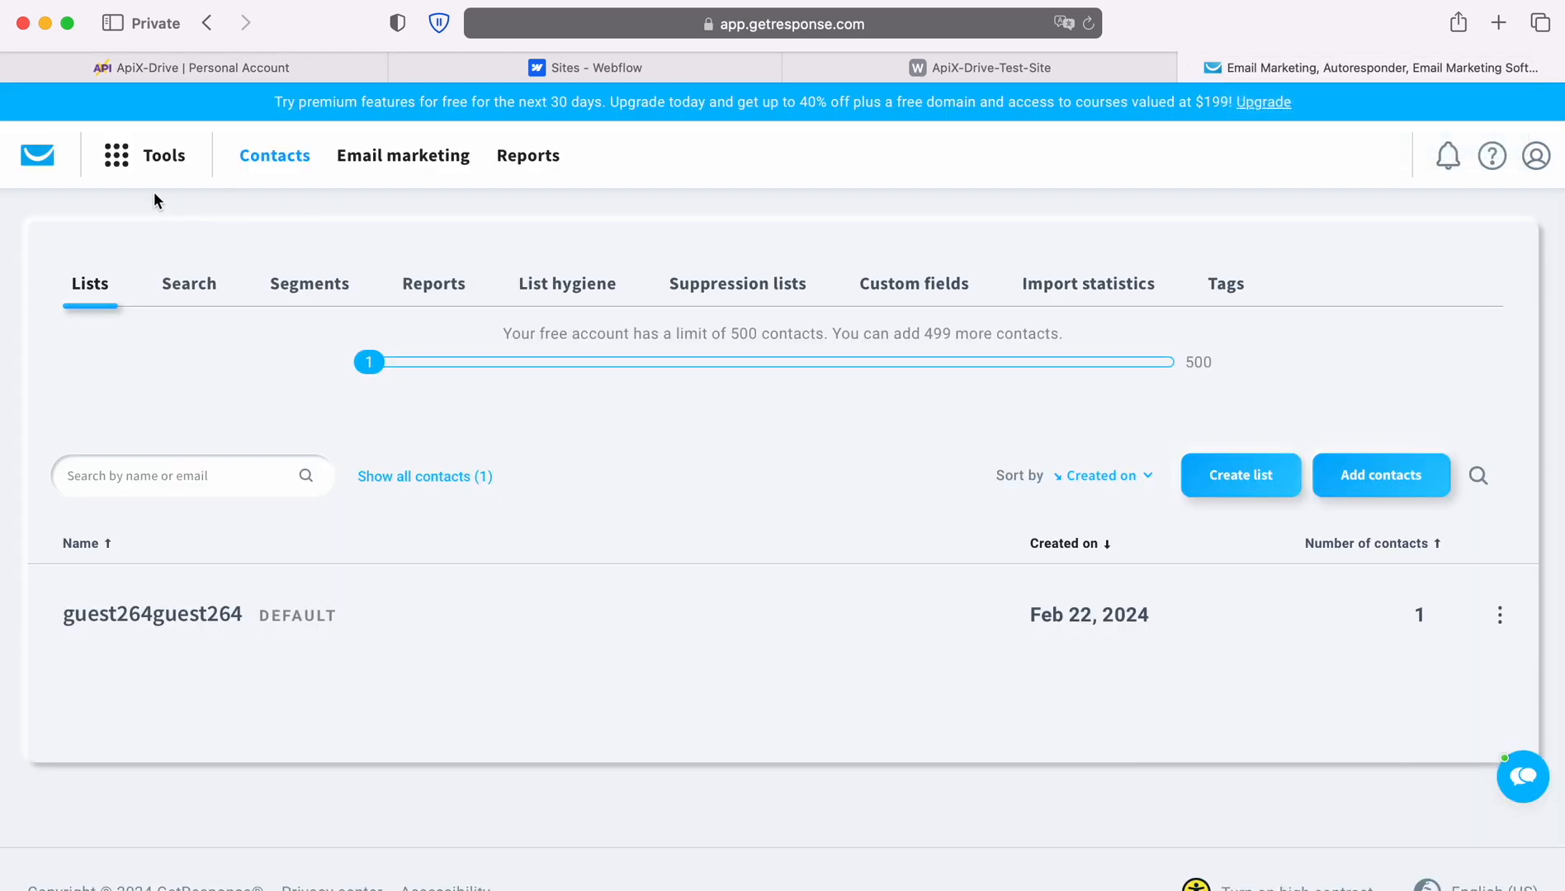
Go to the API section of GetResponse's Integrations and API page.
click(122, 158)
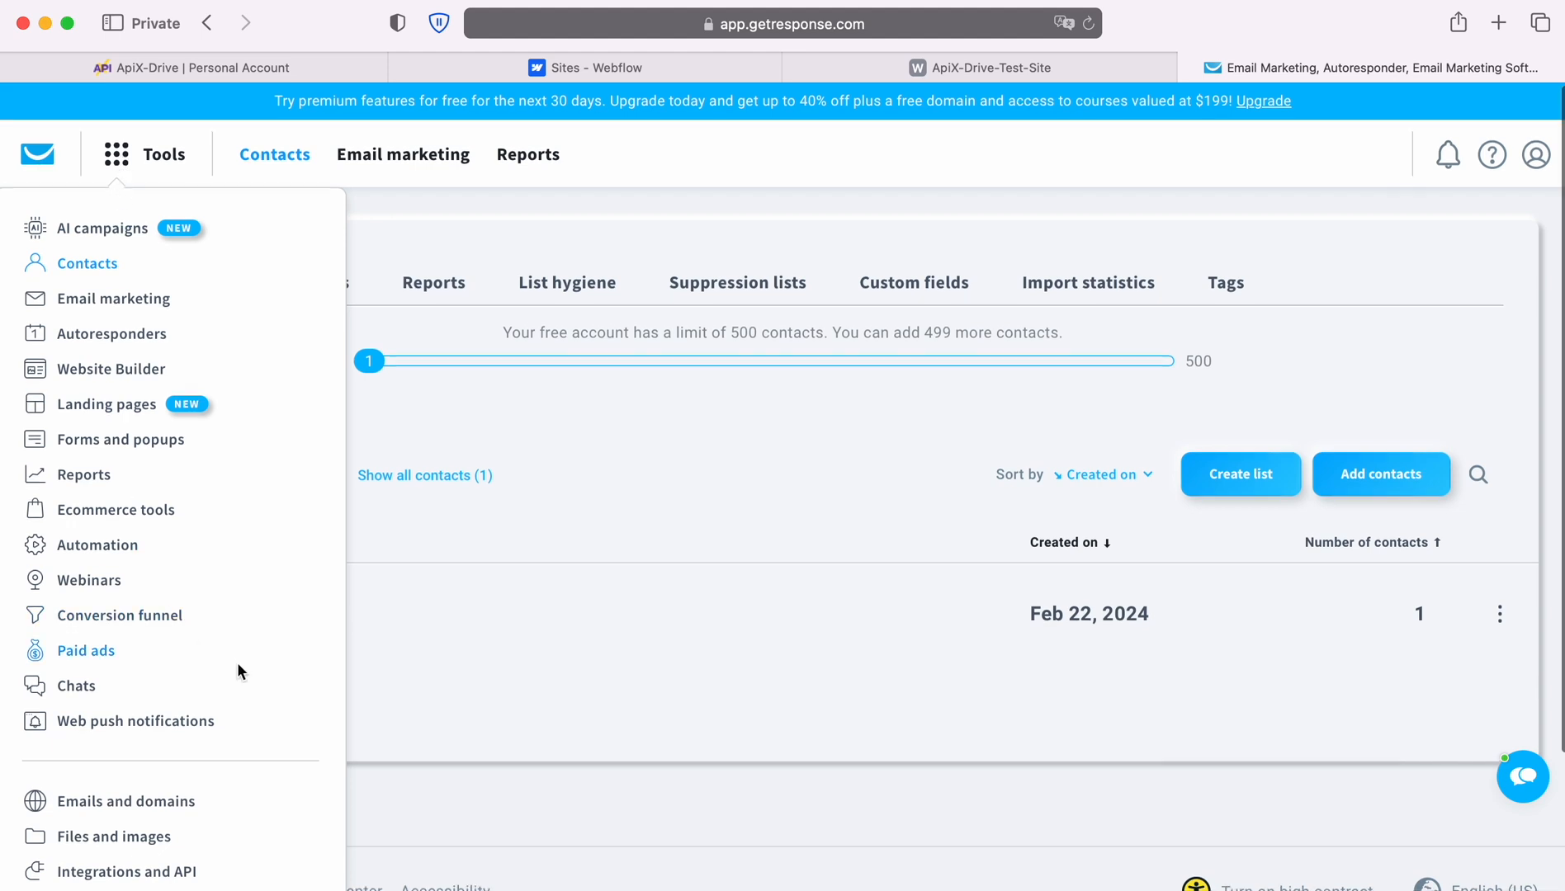
scroll(237, 663, down, 2)
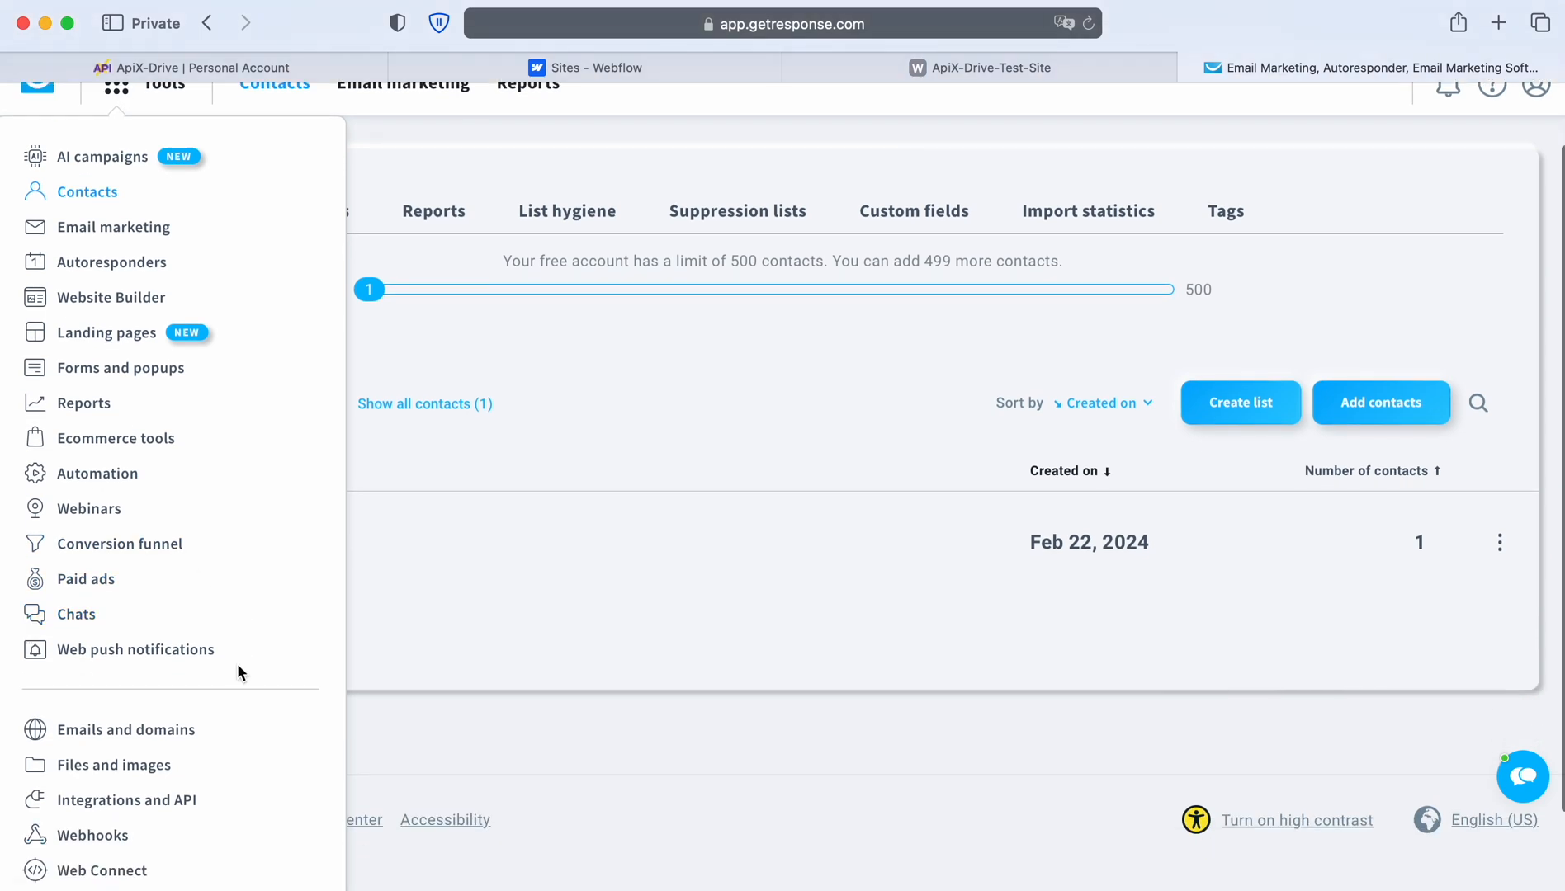
click(168, 803)
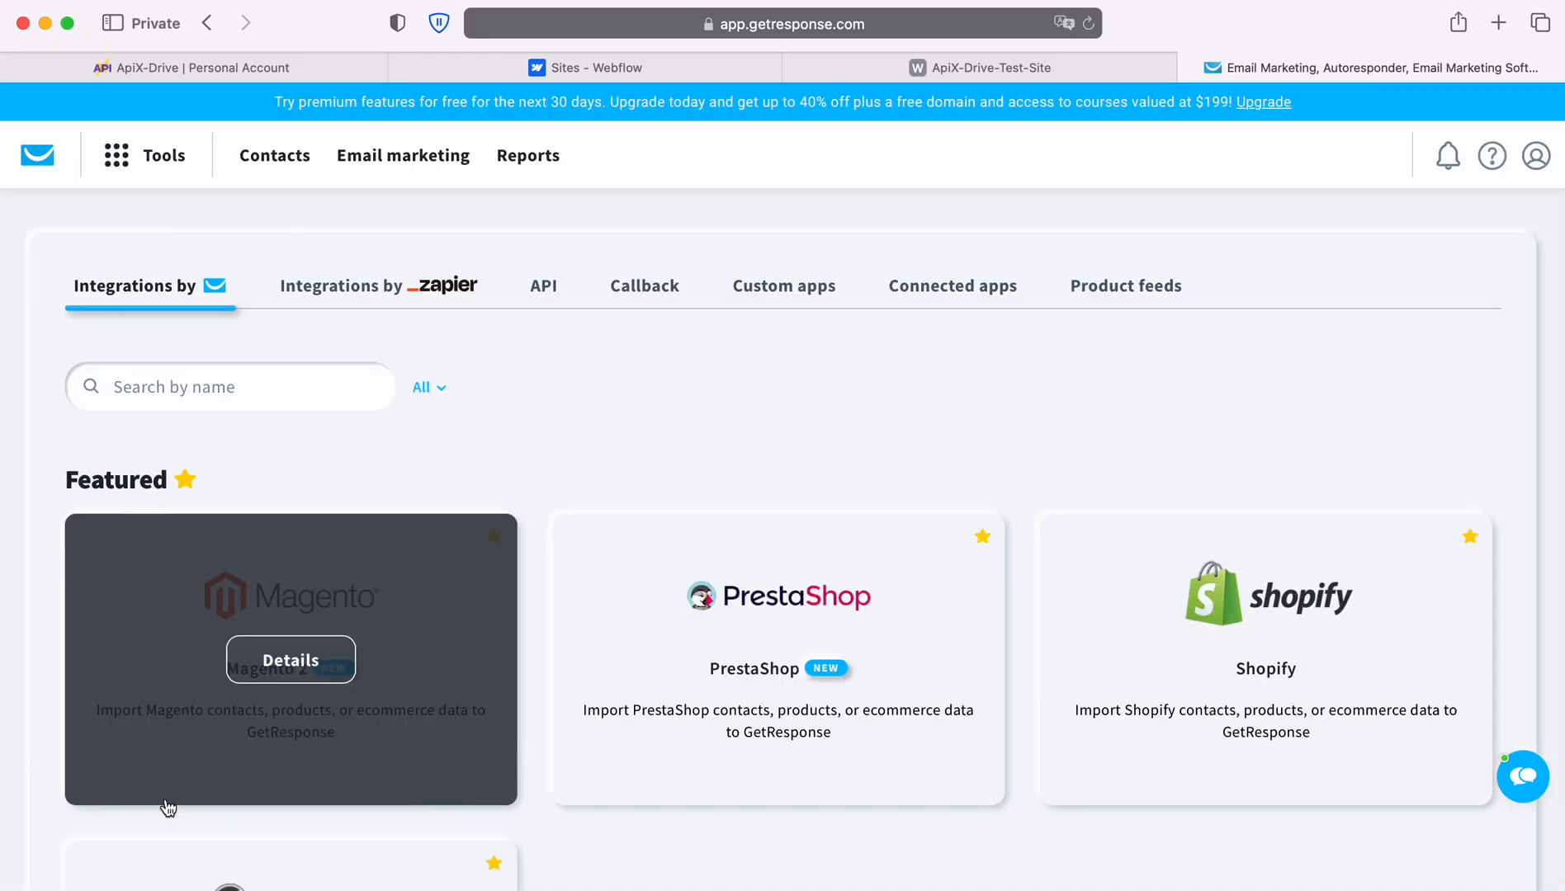
click(553, 293)
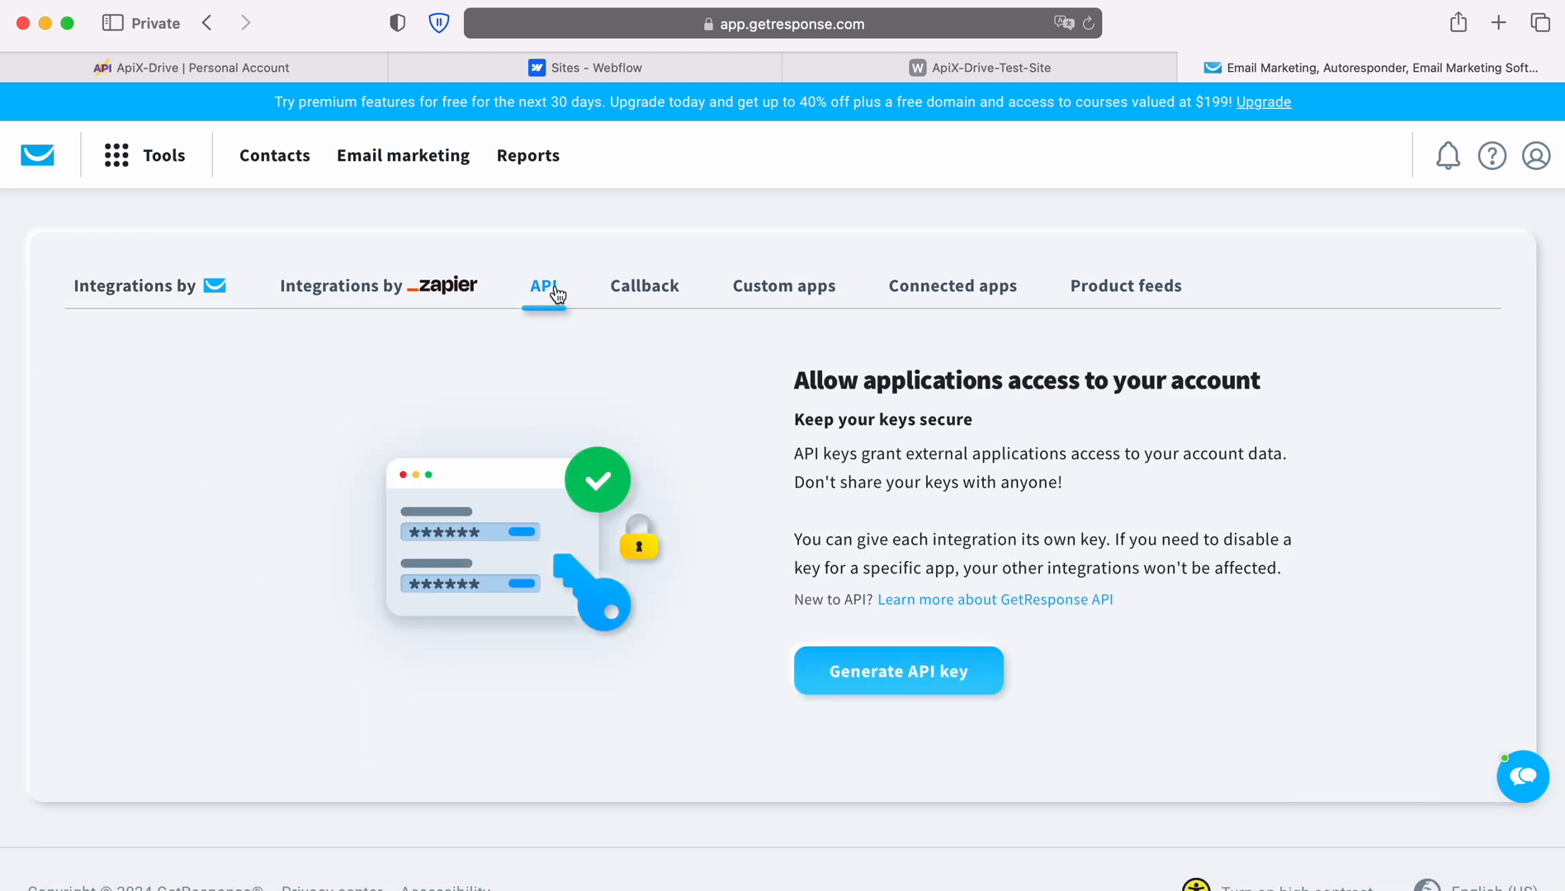
Generate an API key named 'ApiX-Drive' and copy it.
click(931, 676)
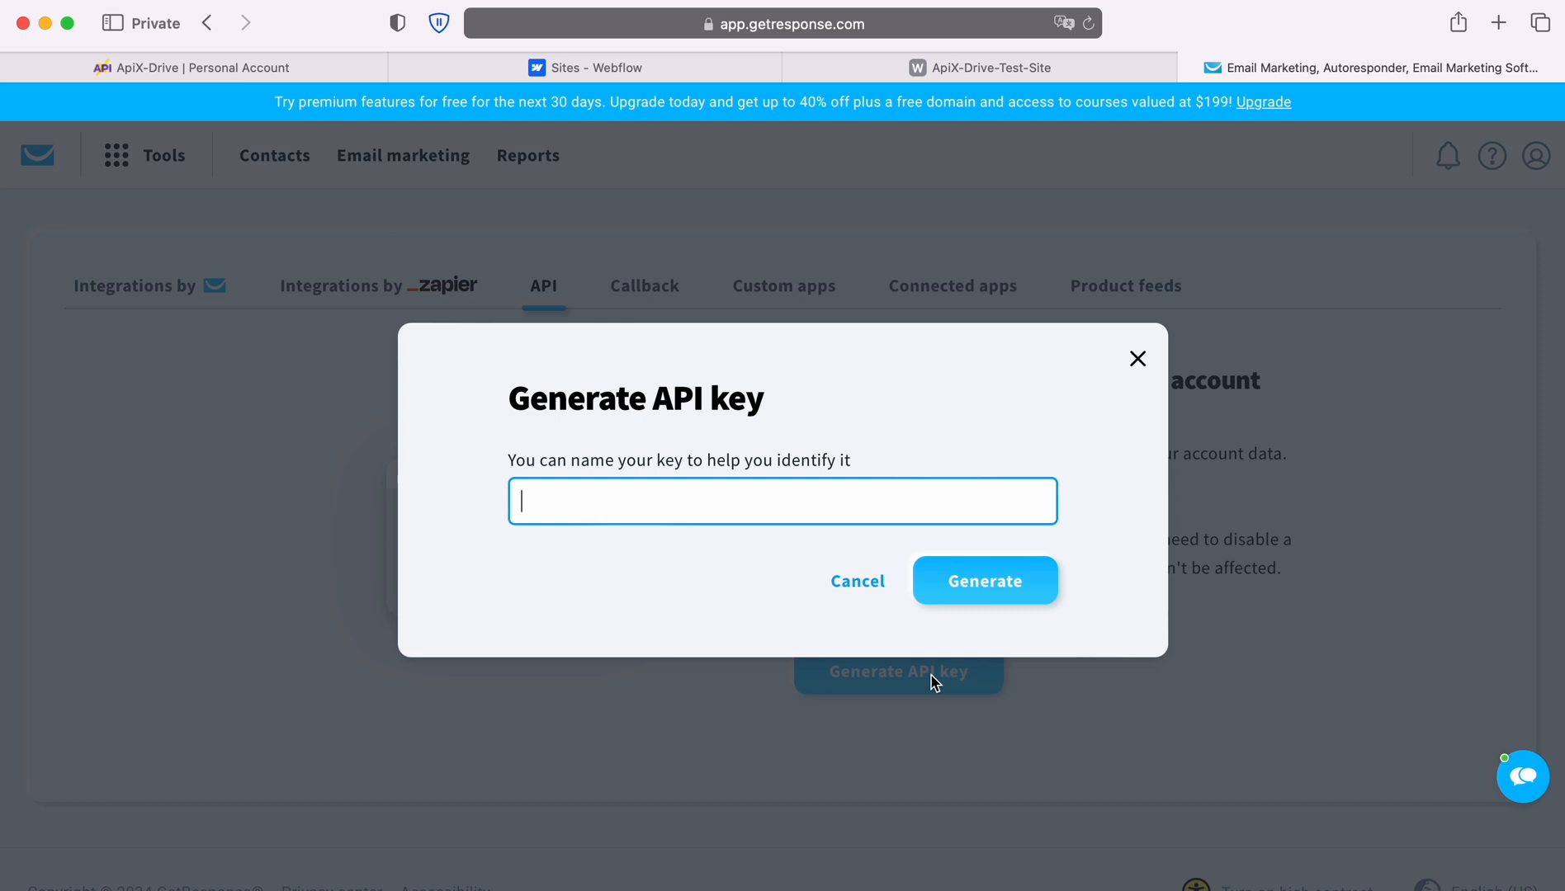
text(ApiX-Drive)
click(981, 581)
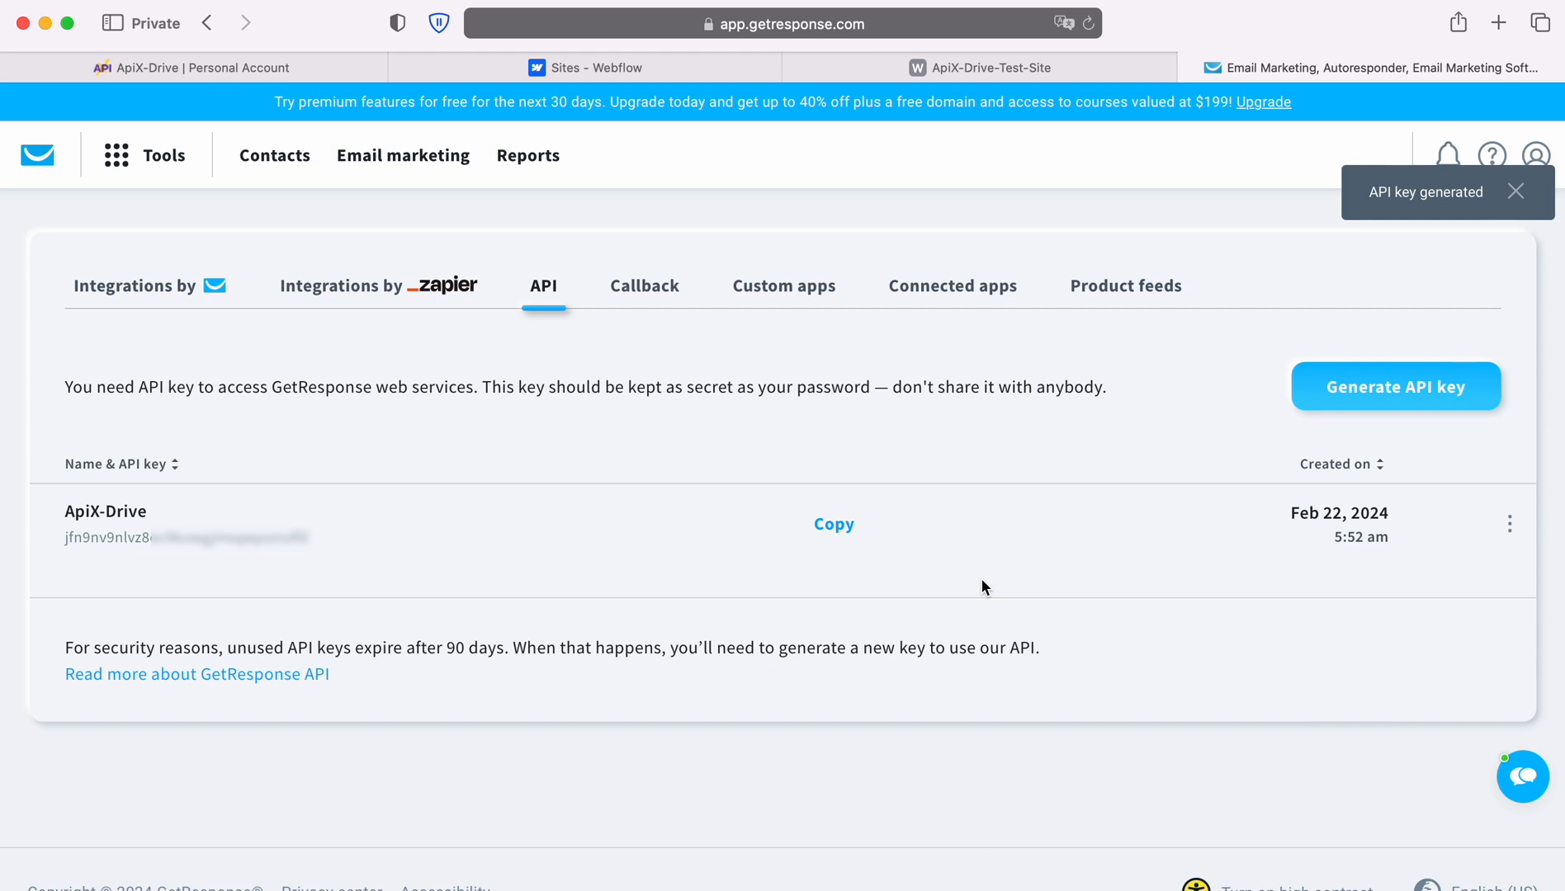
click(835, 527)
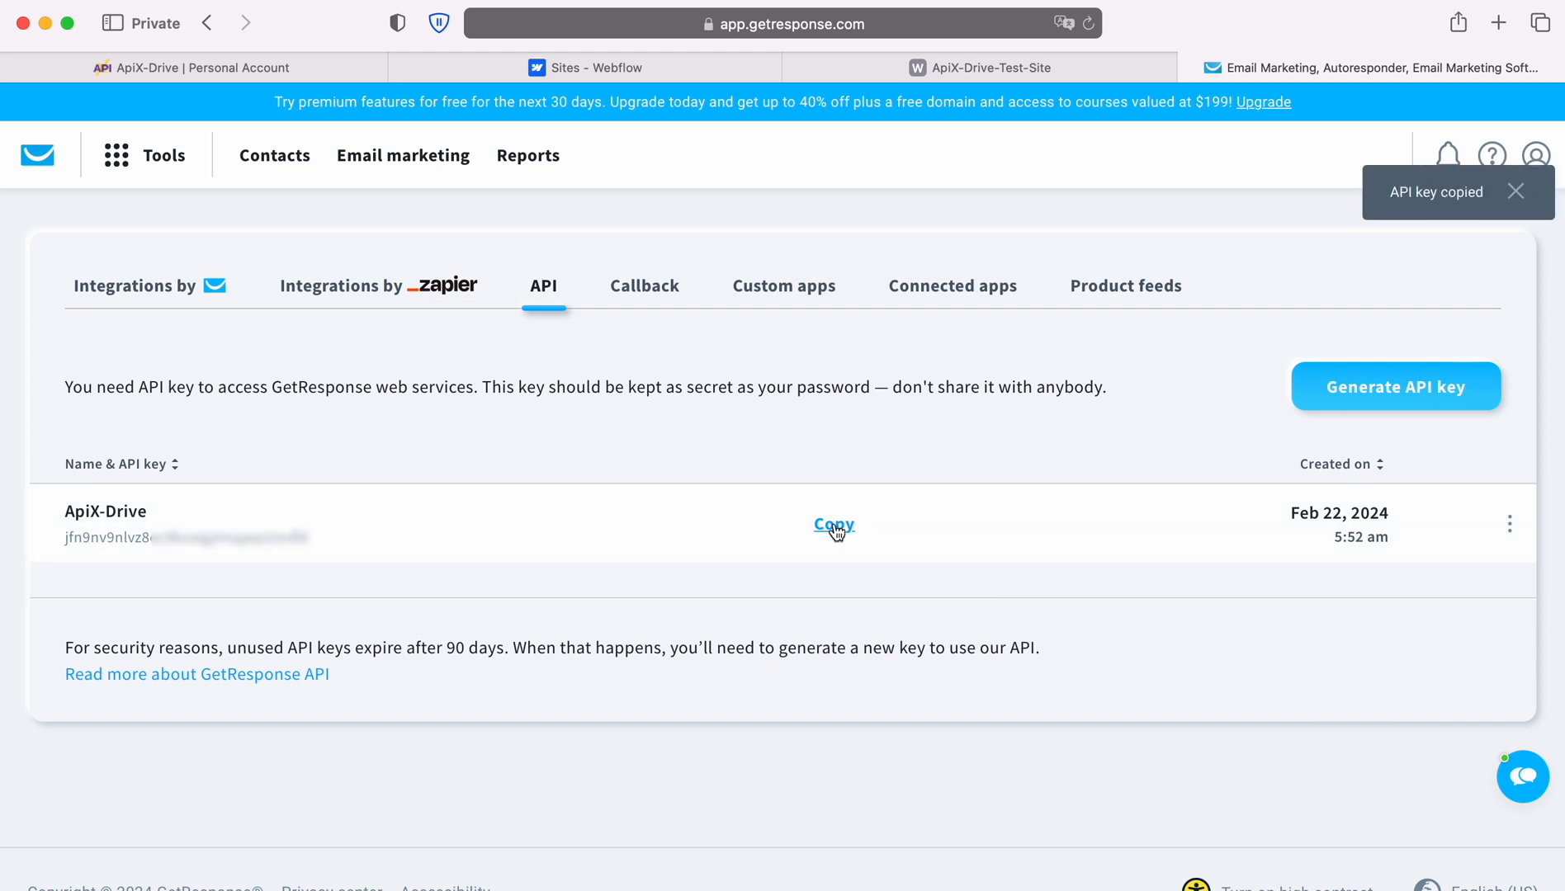
Paste the copied key into ApiX-Drive's API Key field and save the GetResponse account.
click(228, 64)
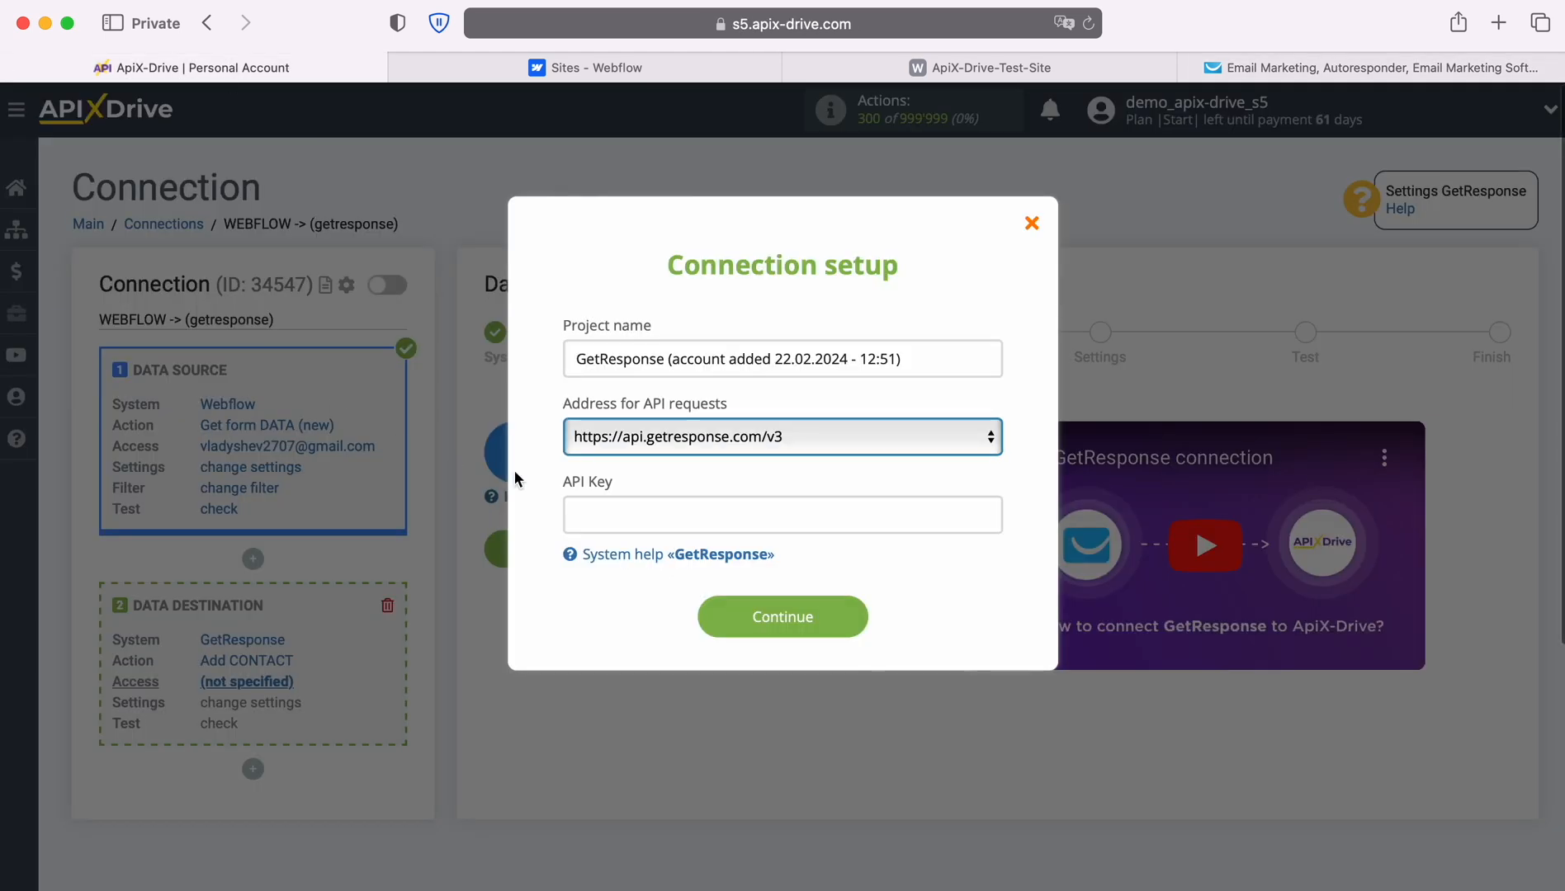
right_click(596, 504)
click(632, 568)
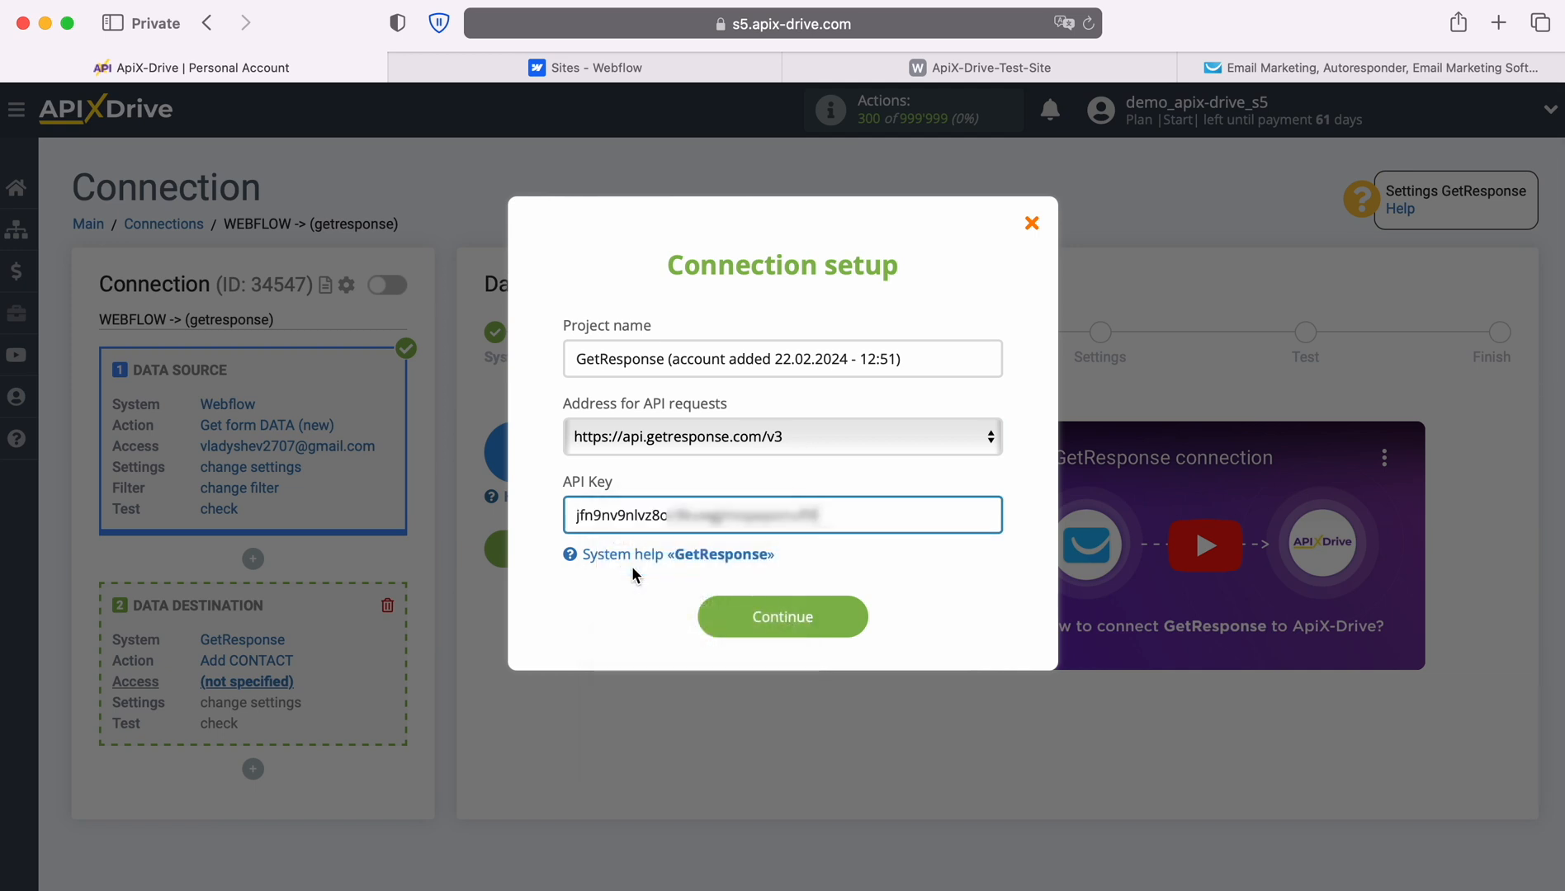
click(846, 620)
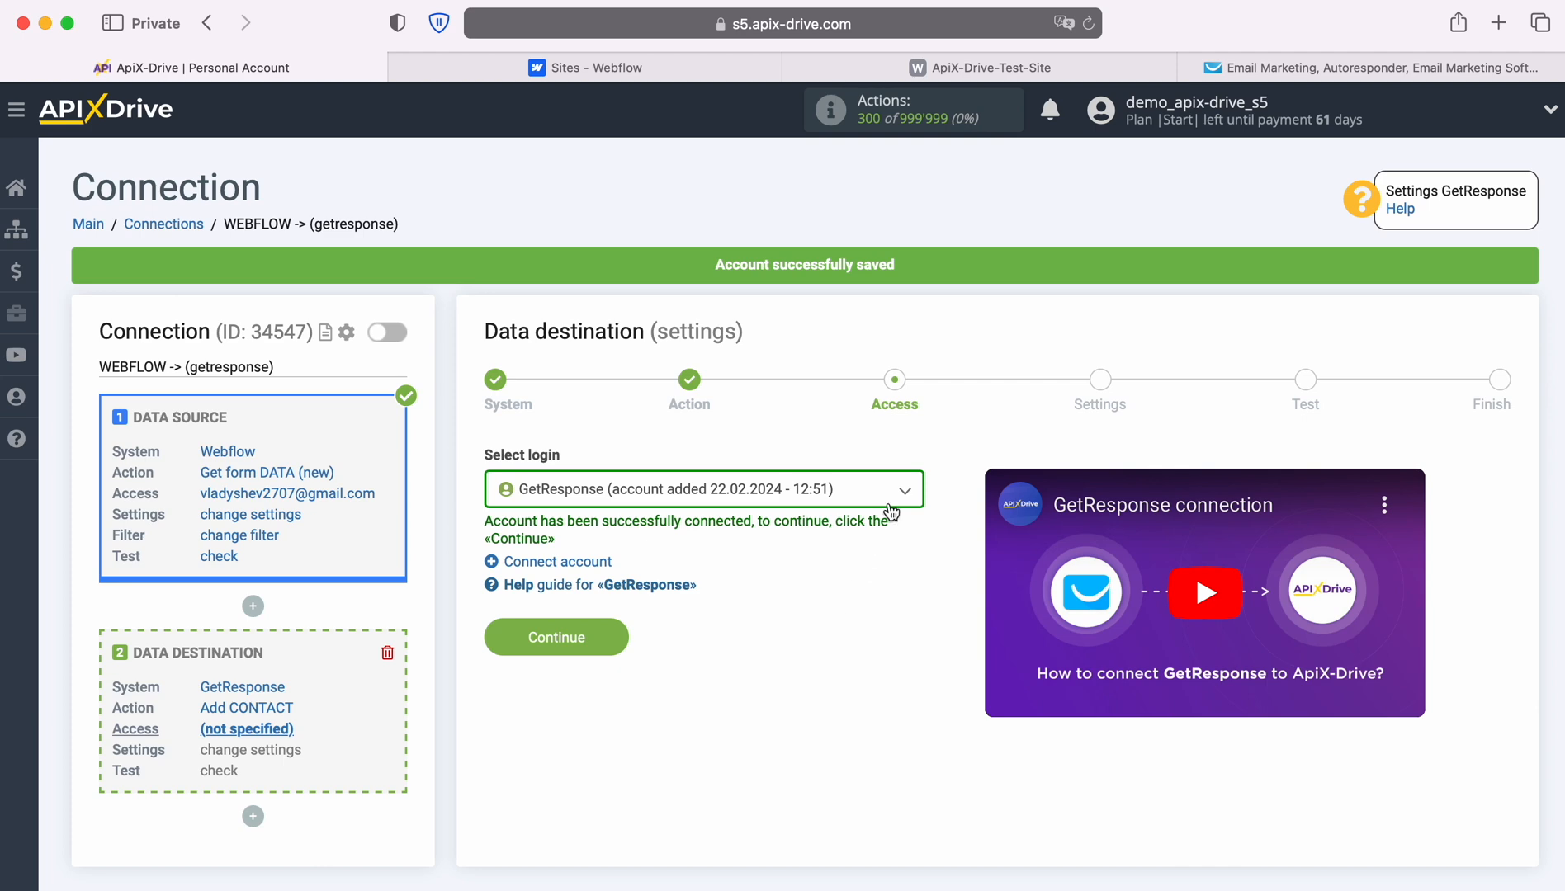
Select the new GetResponse login and proceed to destination settings.
click(892, 505)
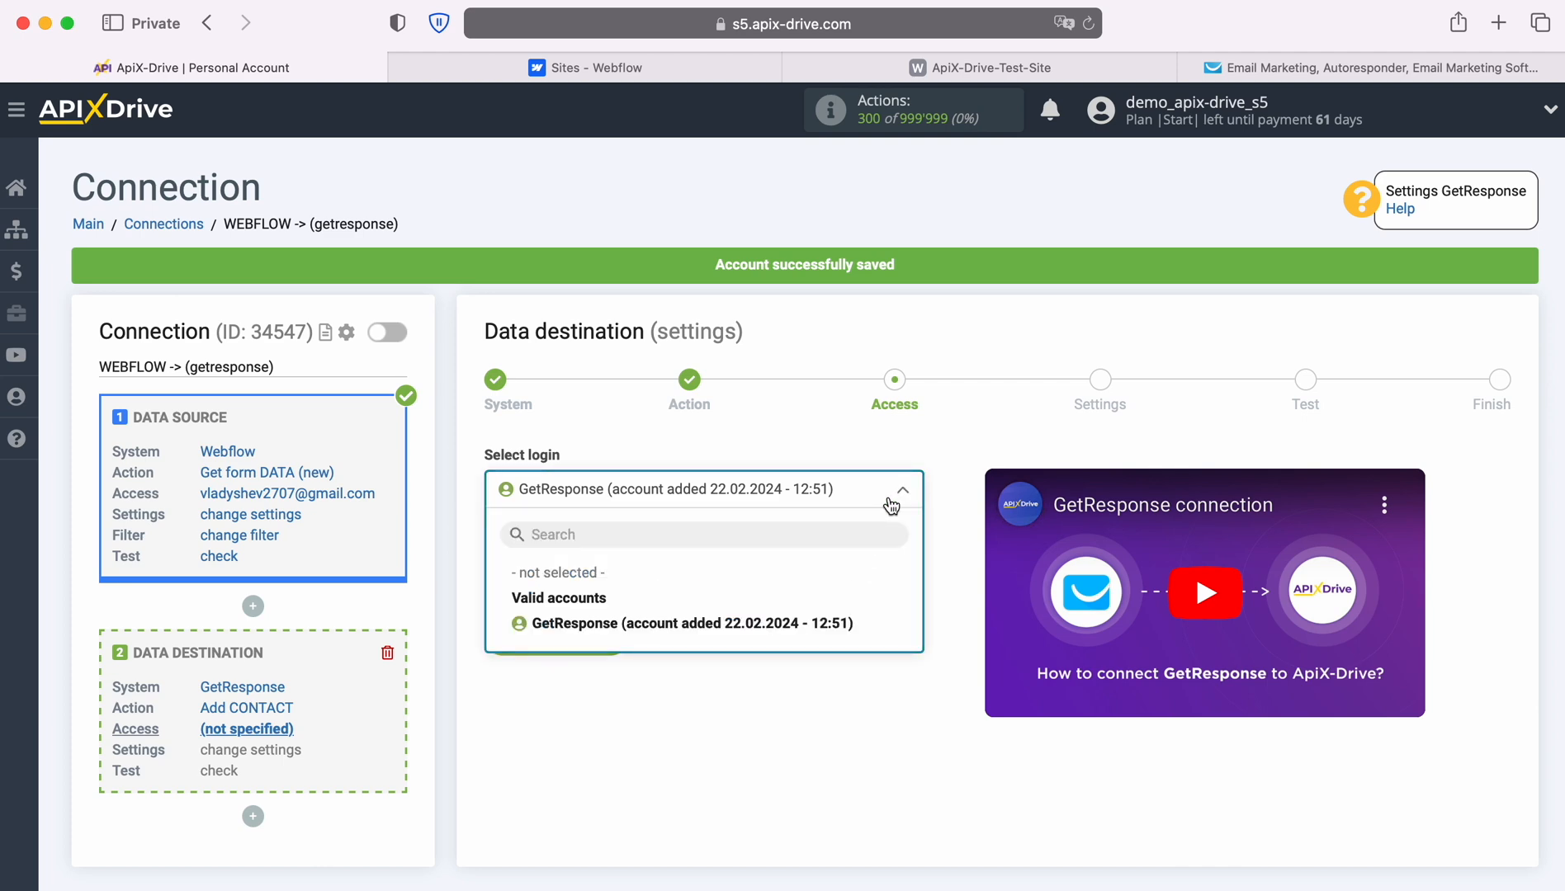
click(835, 625)
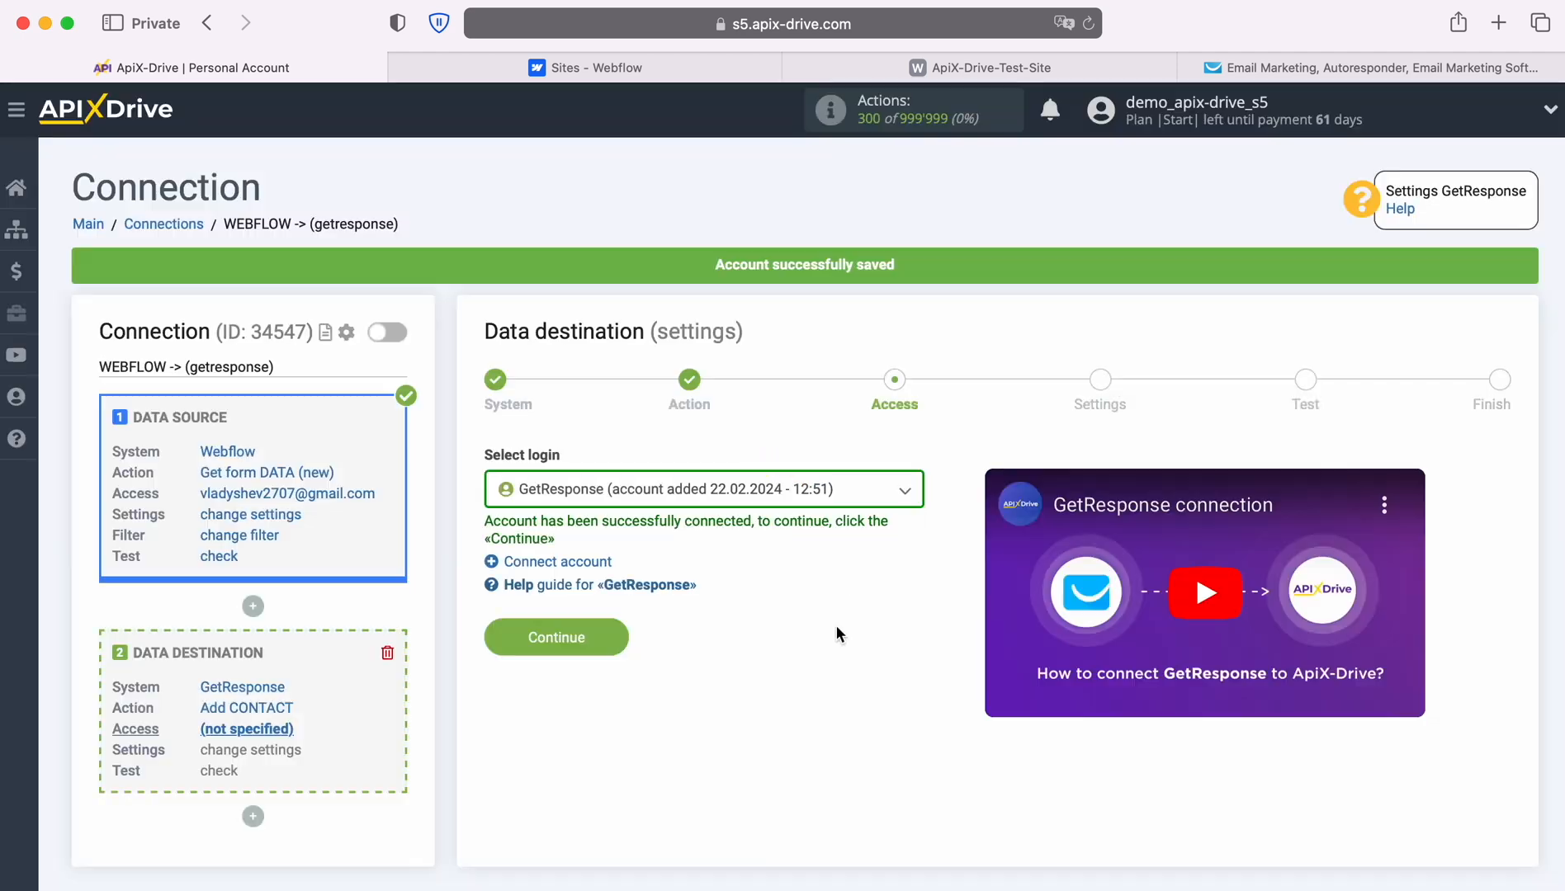
click(618, 637)
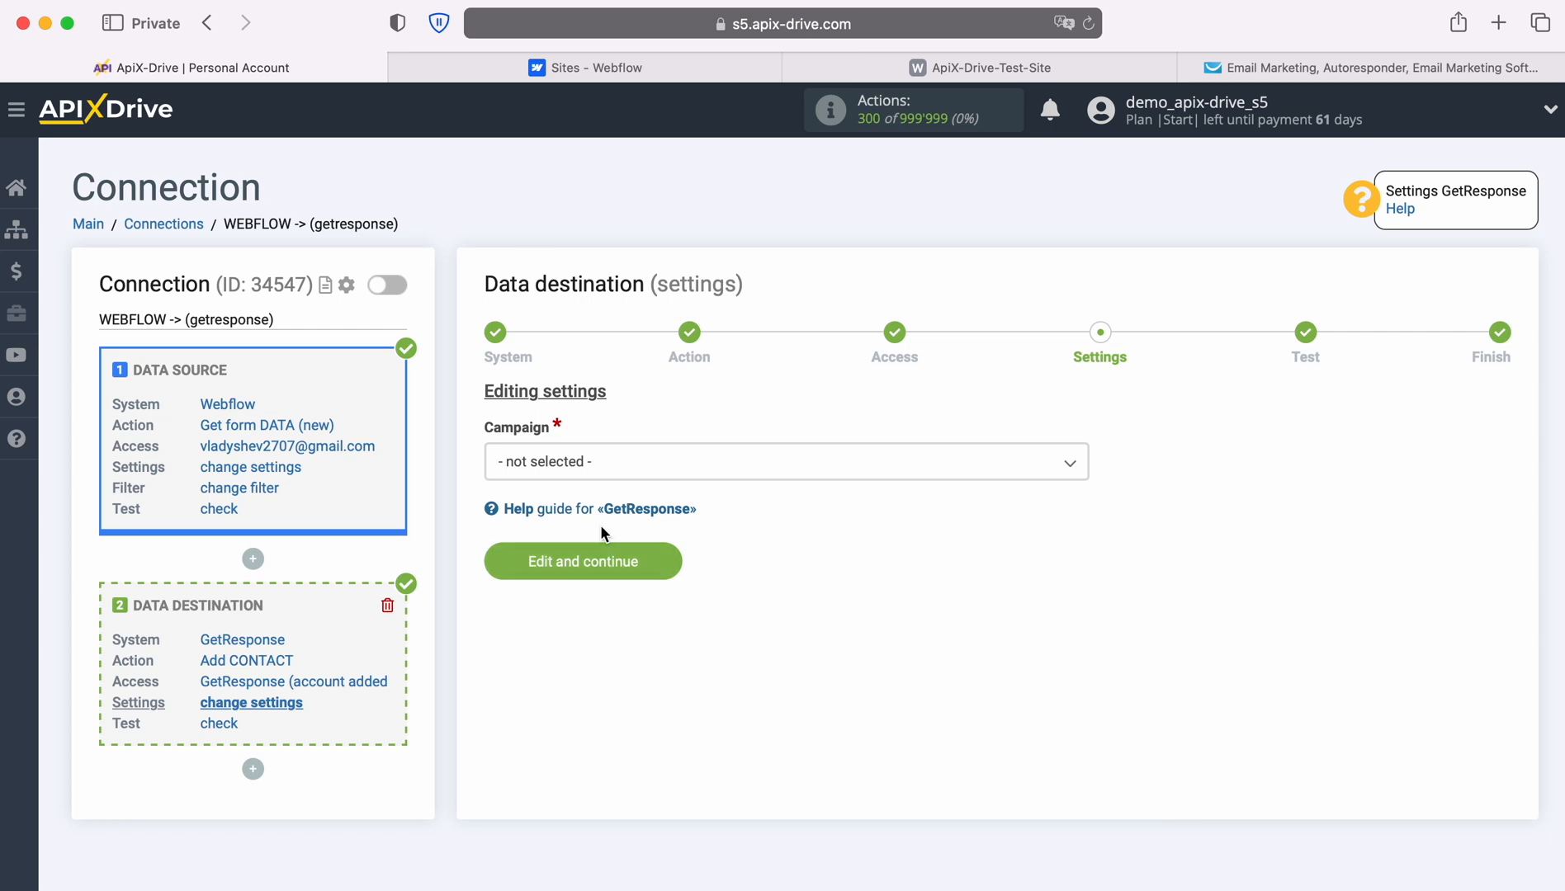
Pick the only campaign and map Name and E-mail to the Webflow form's name and email.
click(585, 463)
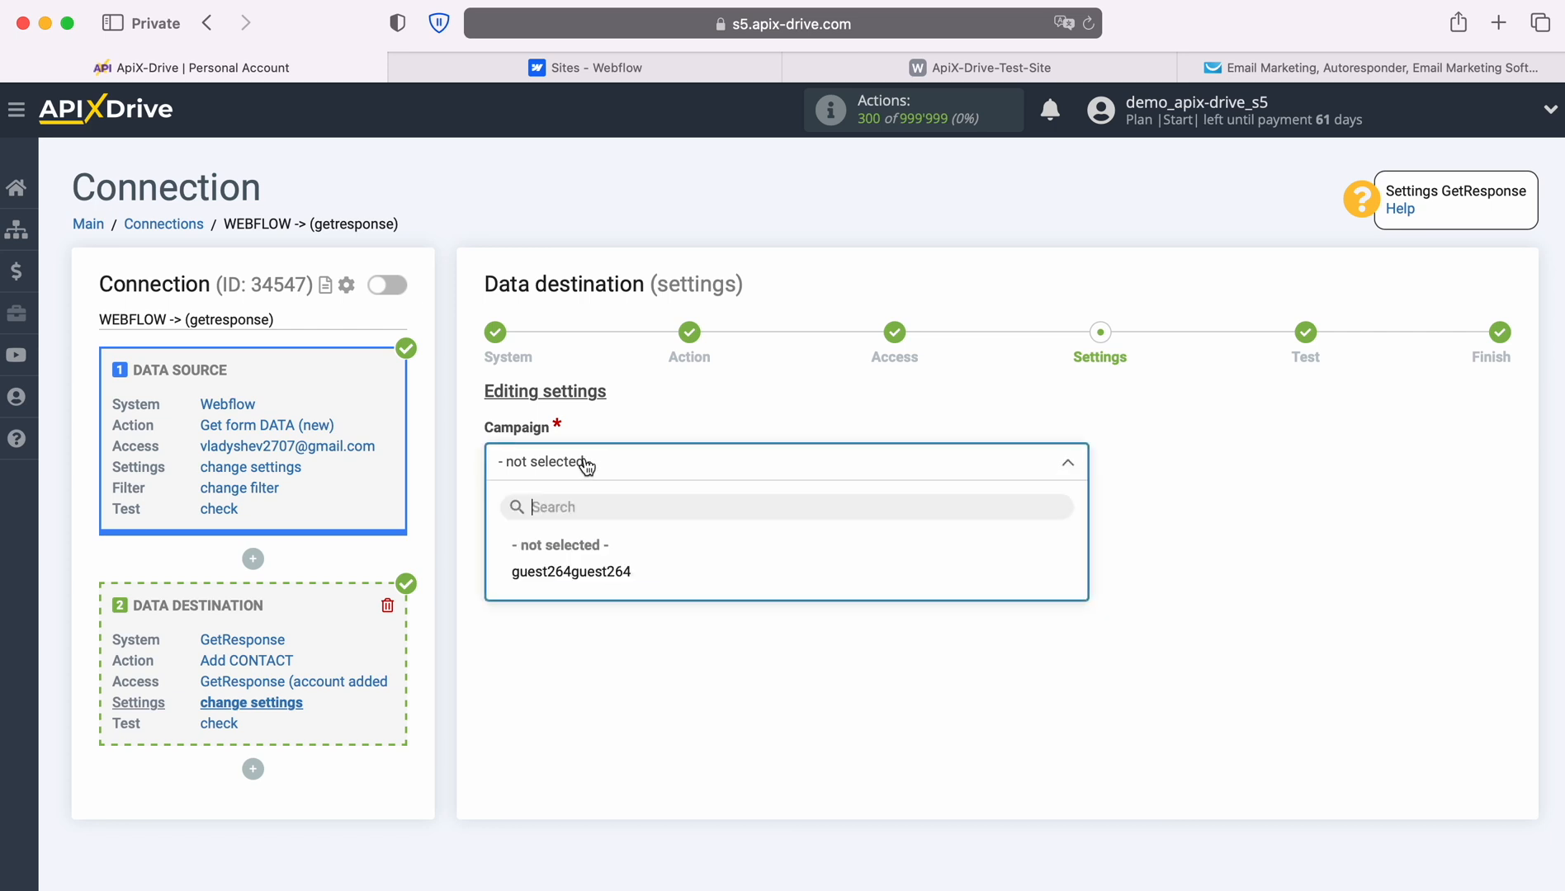
click(623, 573)
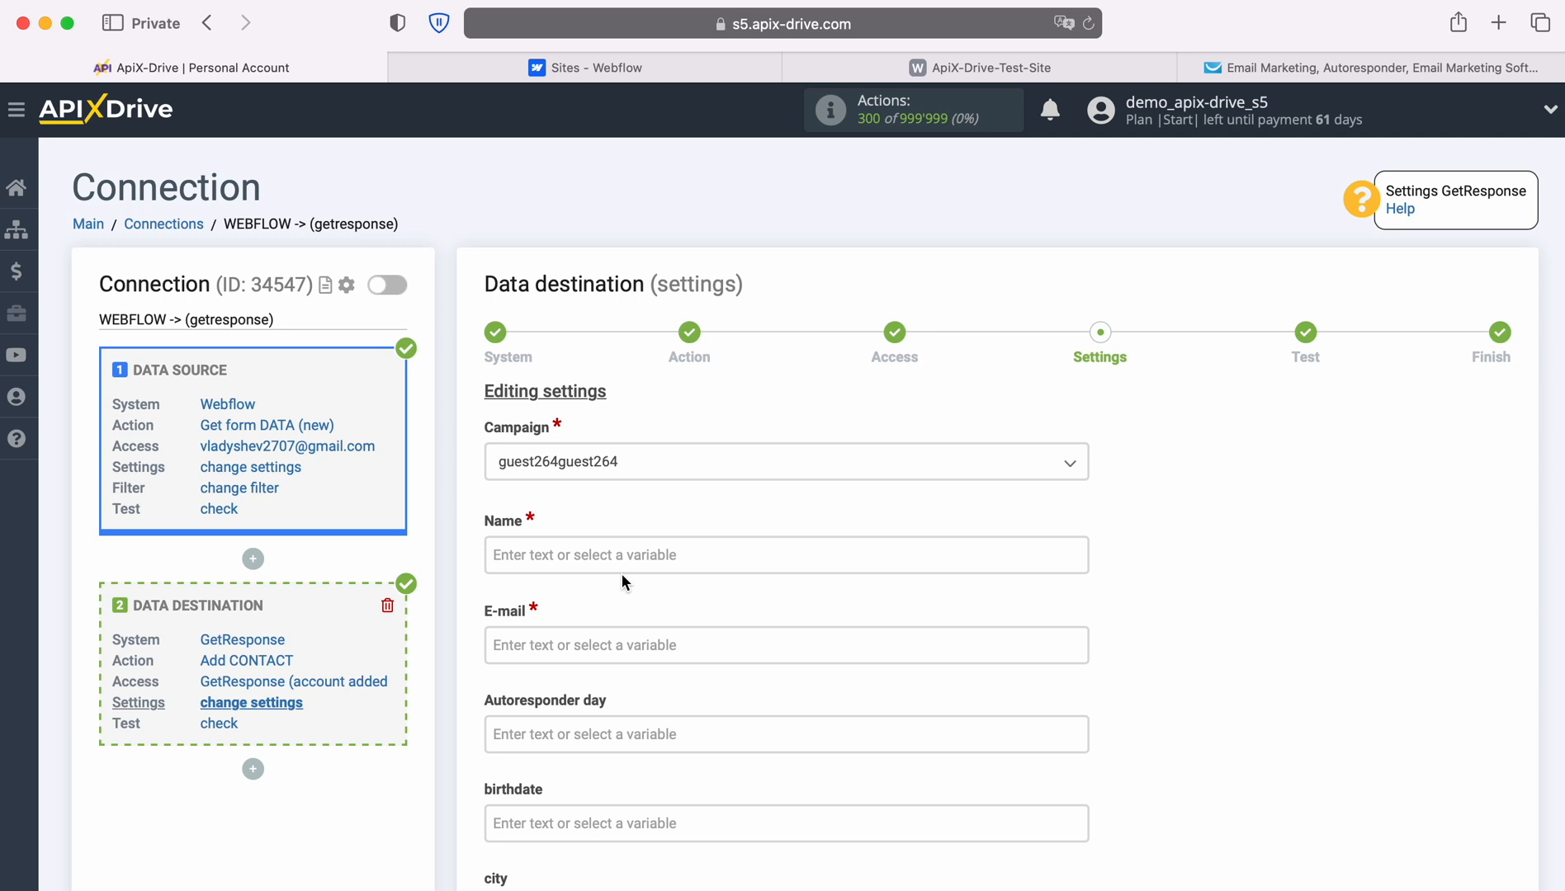
scroll(602, 512, down, 2)
click(587, 458)
scroll(584, 528, down, 3)
scroll(876, 551, down, 5)
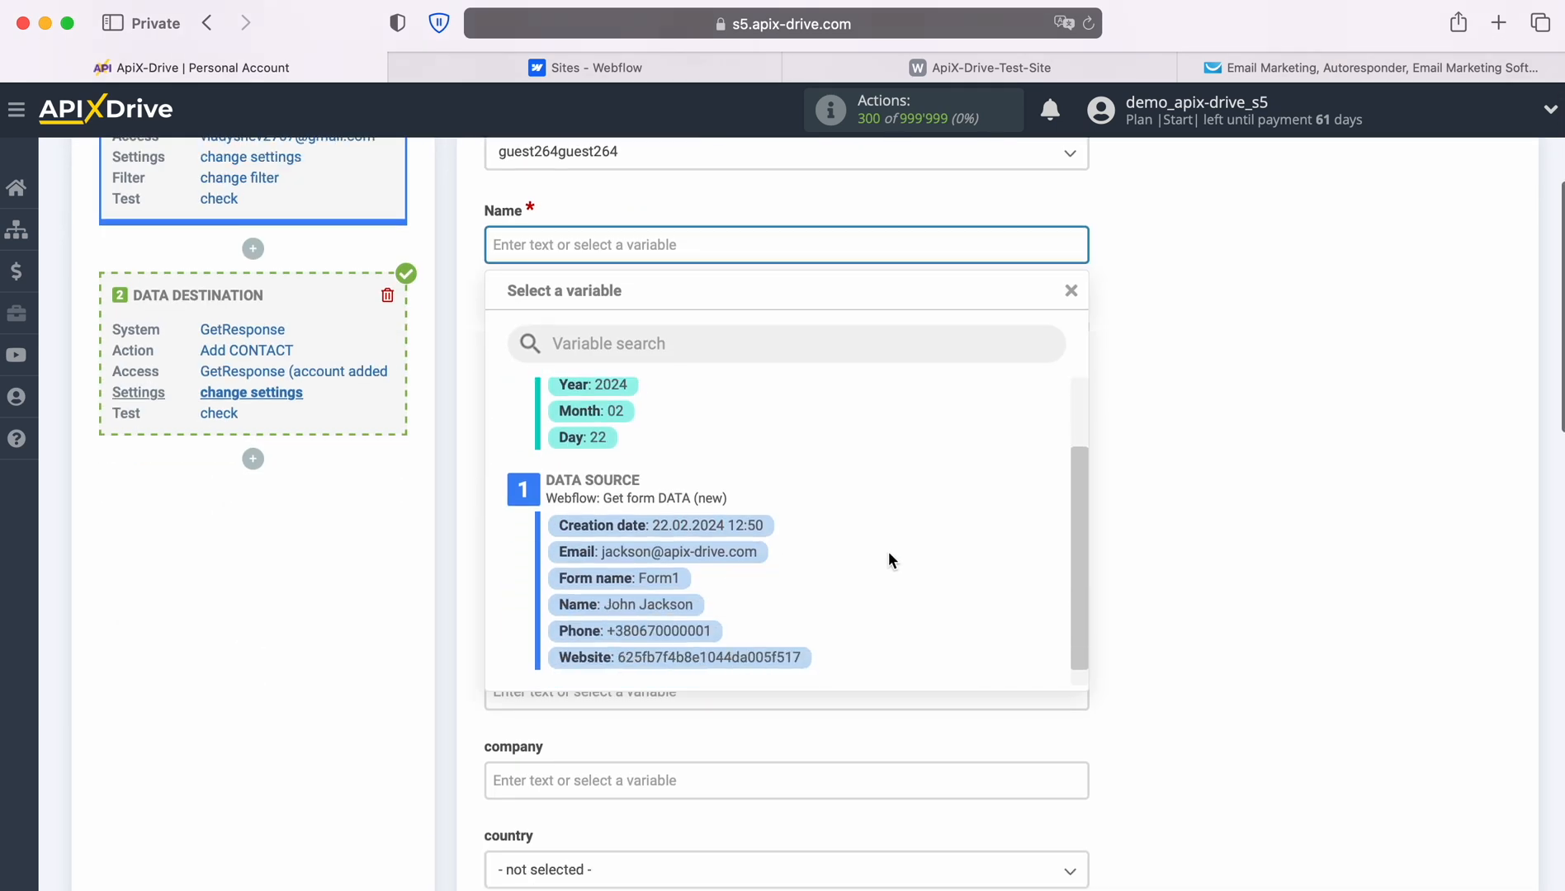
click(675, 588)
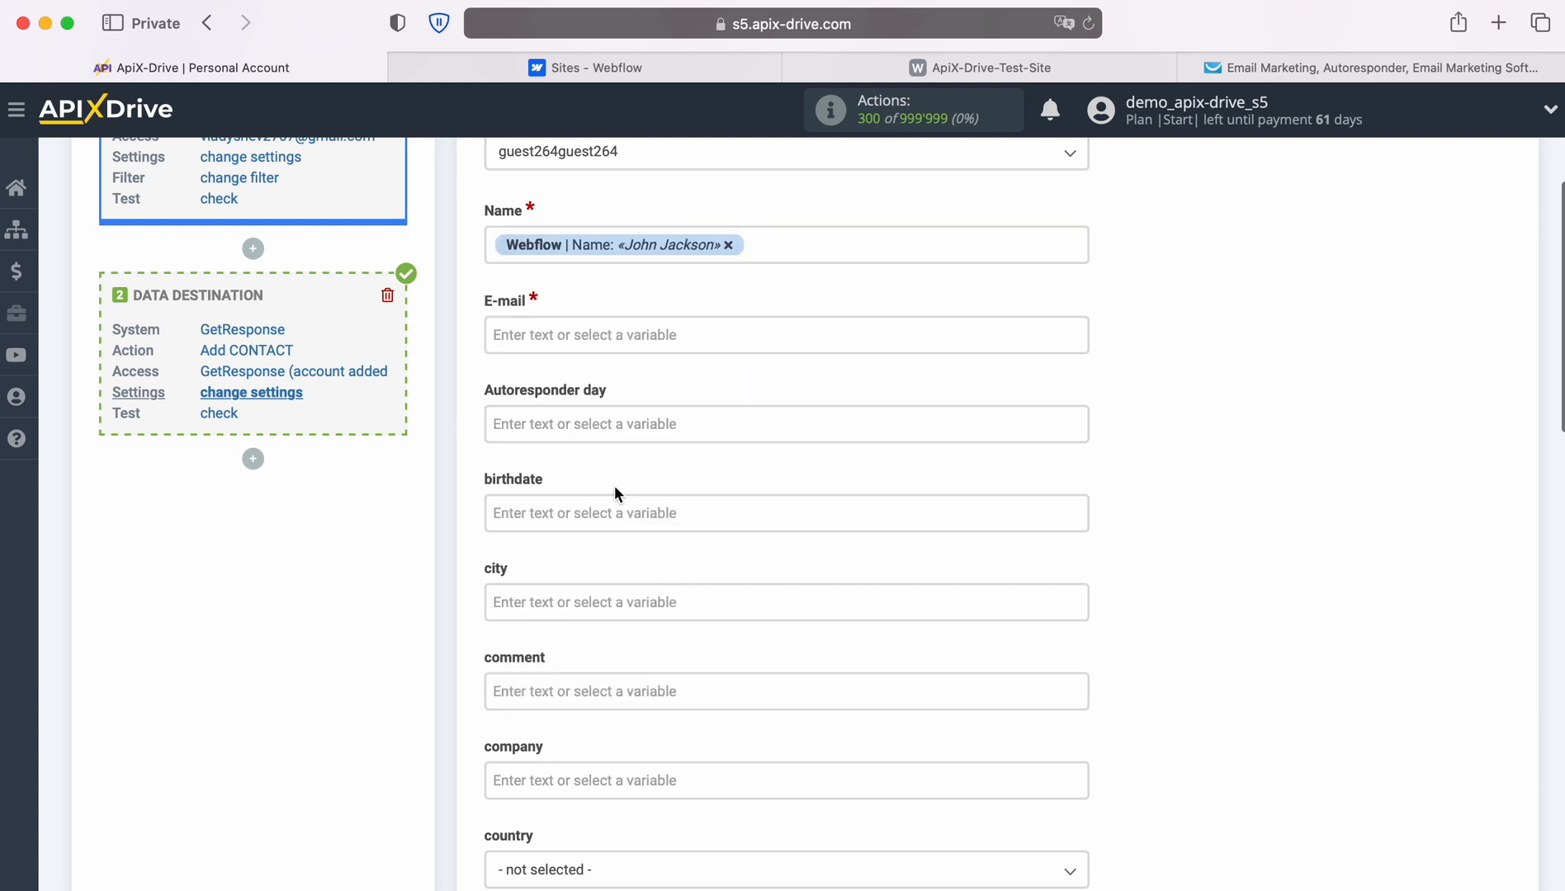
click(585, 339)
scroll(939, 512, down, 2)
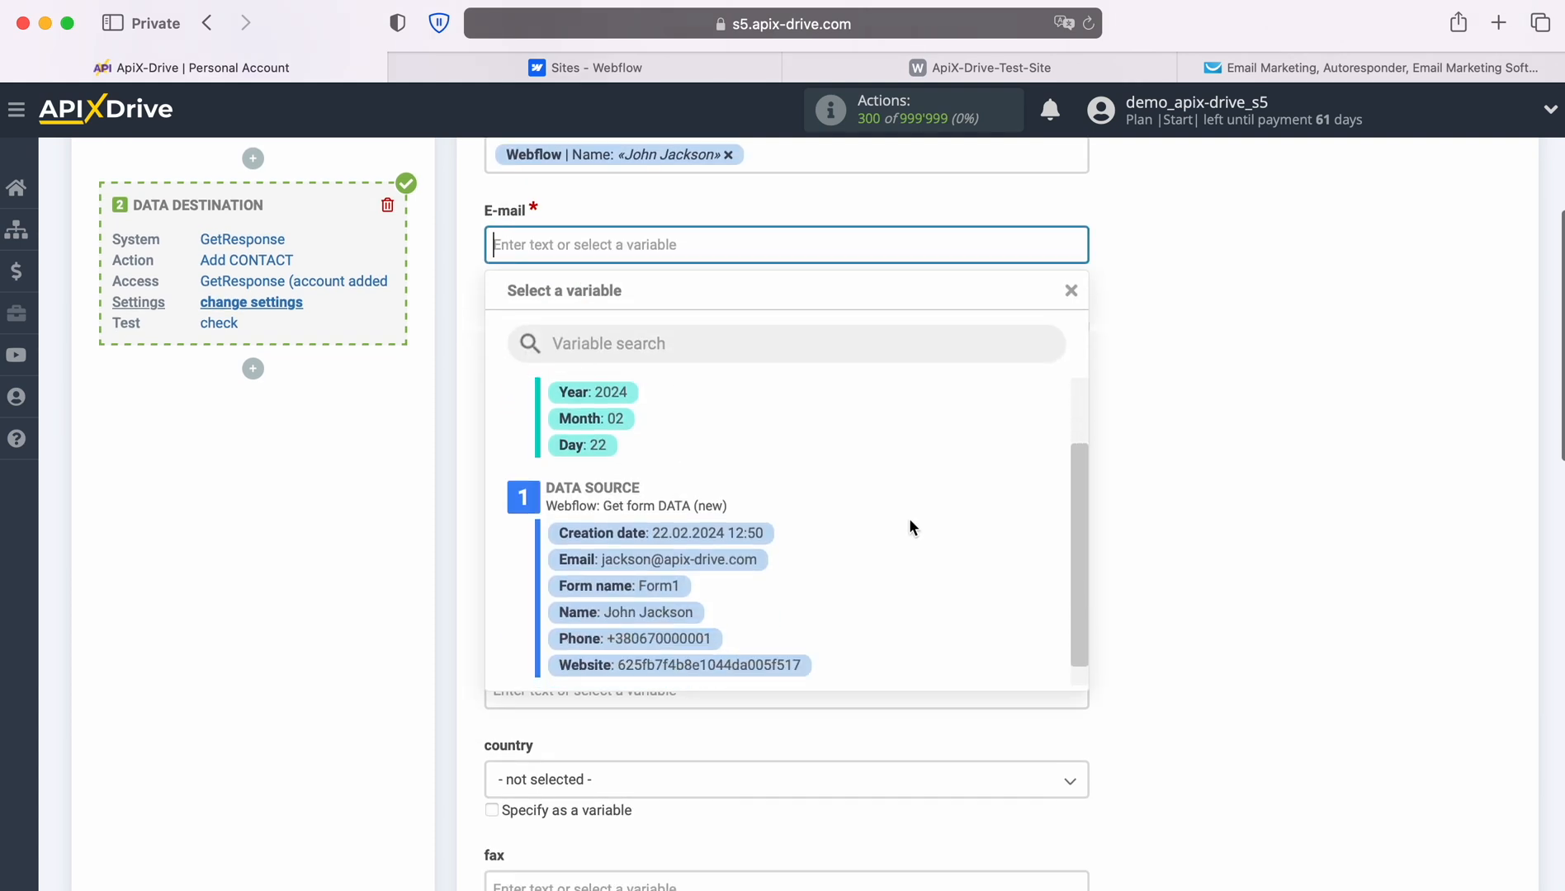
click(734, 558)
Map the comment field to the Webflow Form name variable.
scroll(734, 552, down, 3)
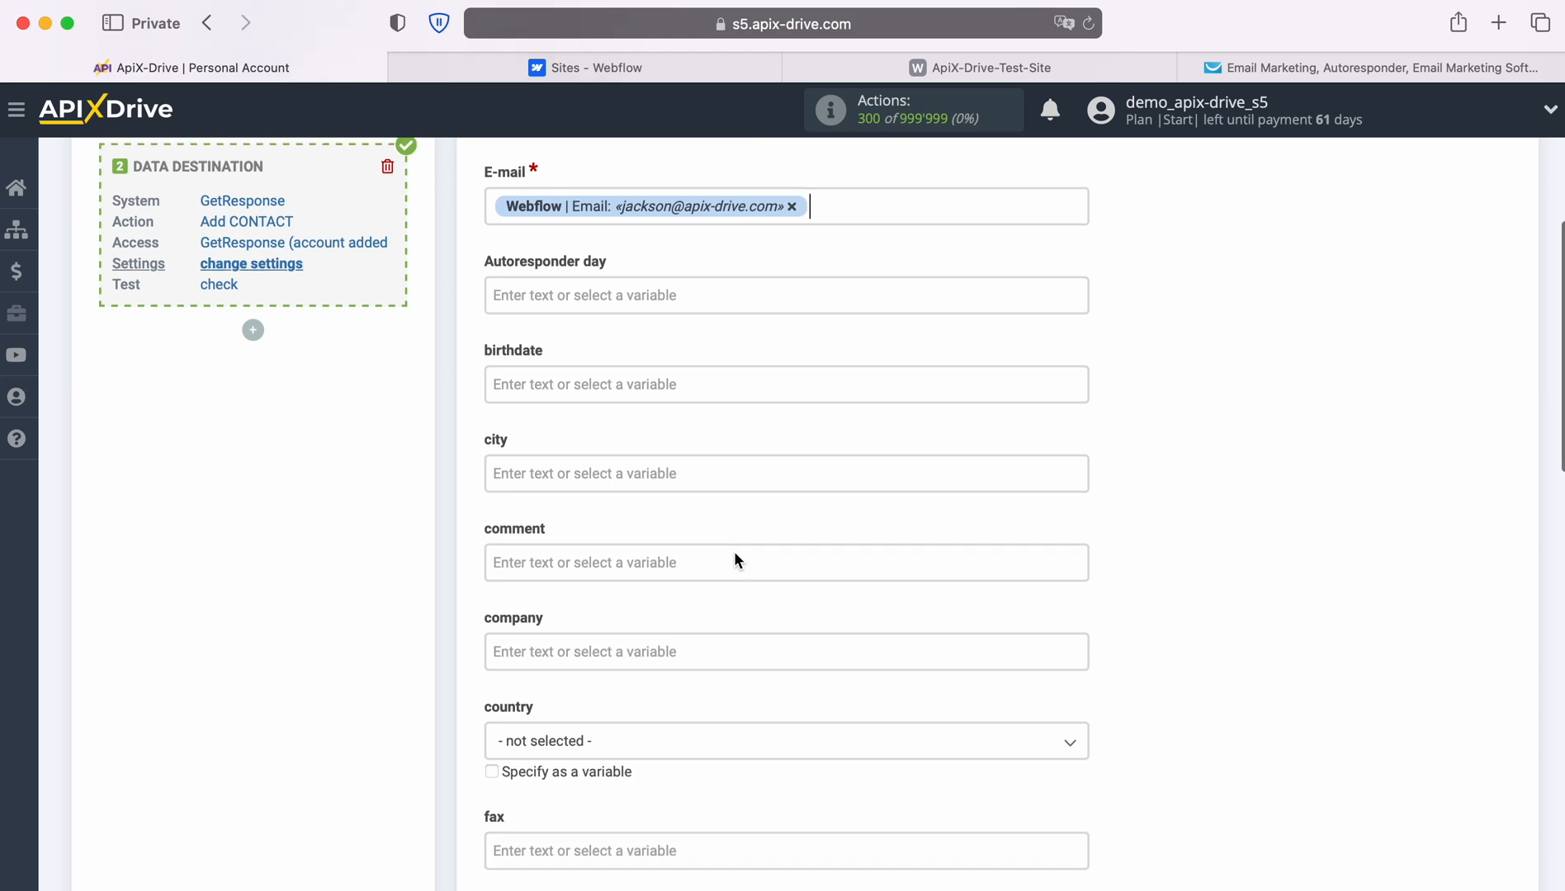
scroll(734, 552, down, 2)
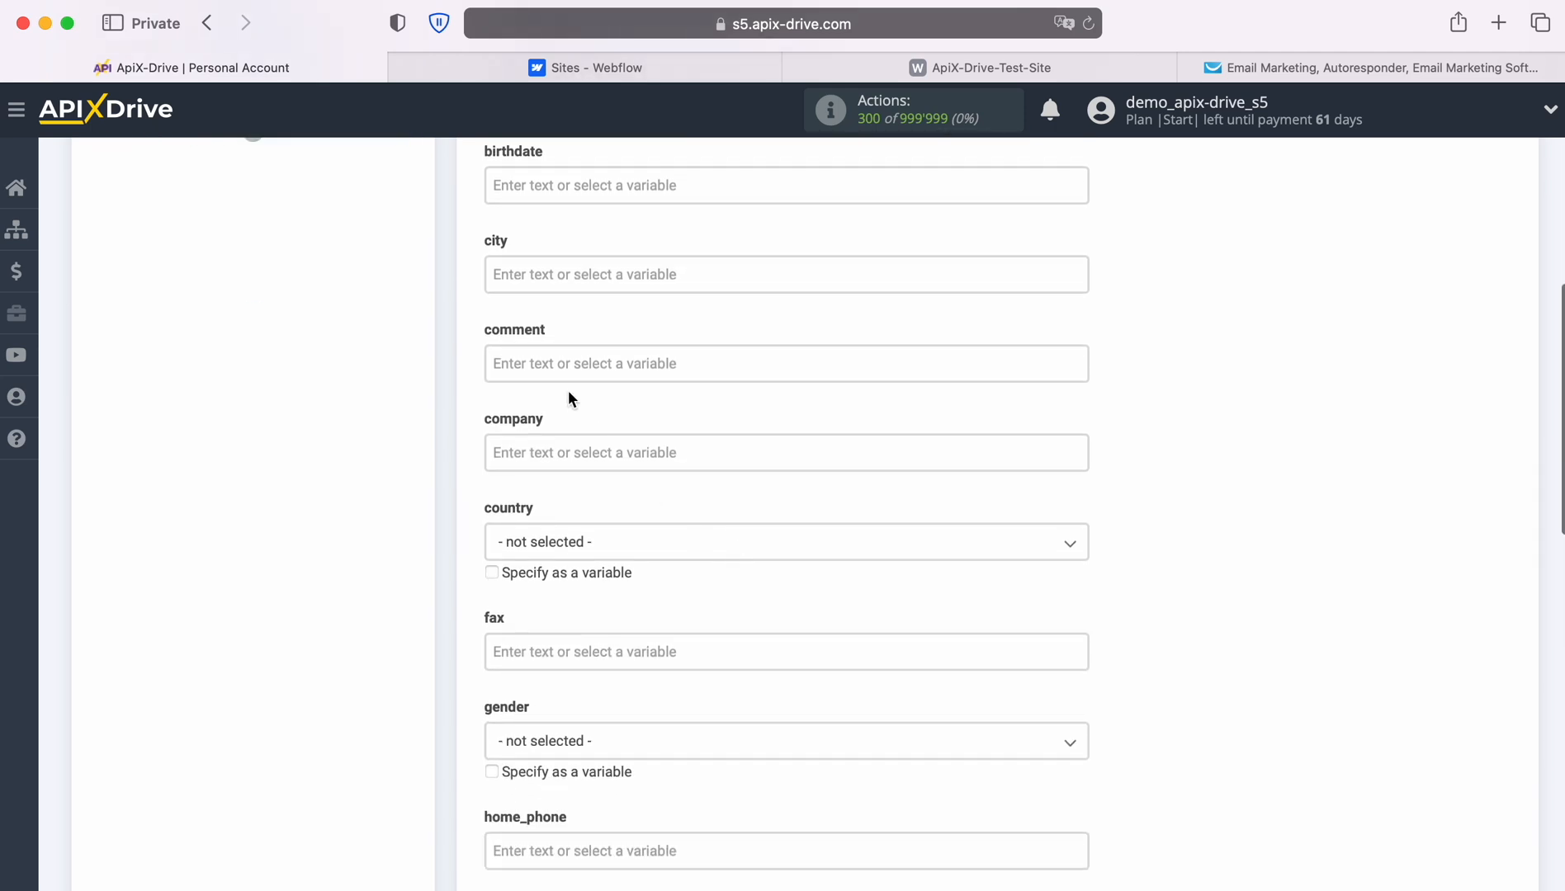
click(559, 363)
scroll(876, 538, down, 2)
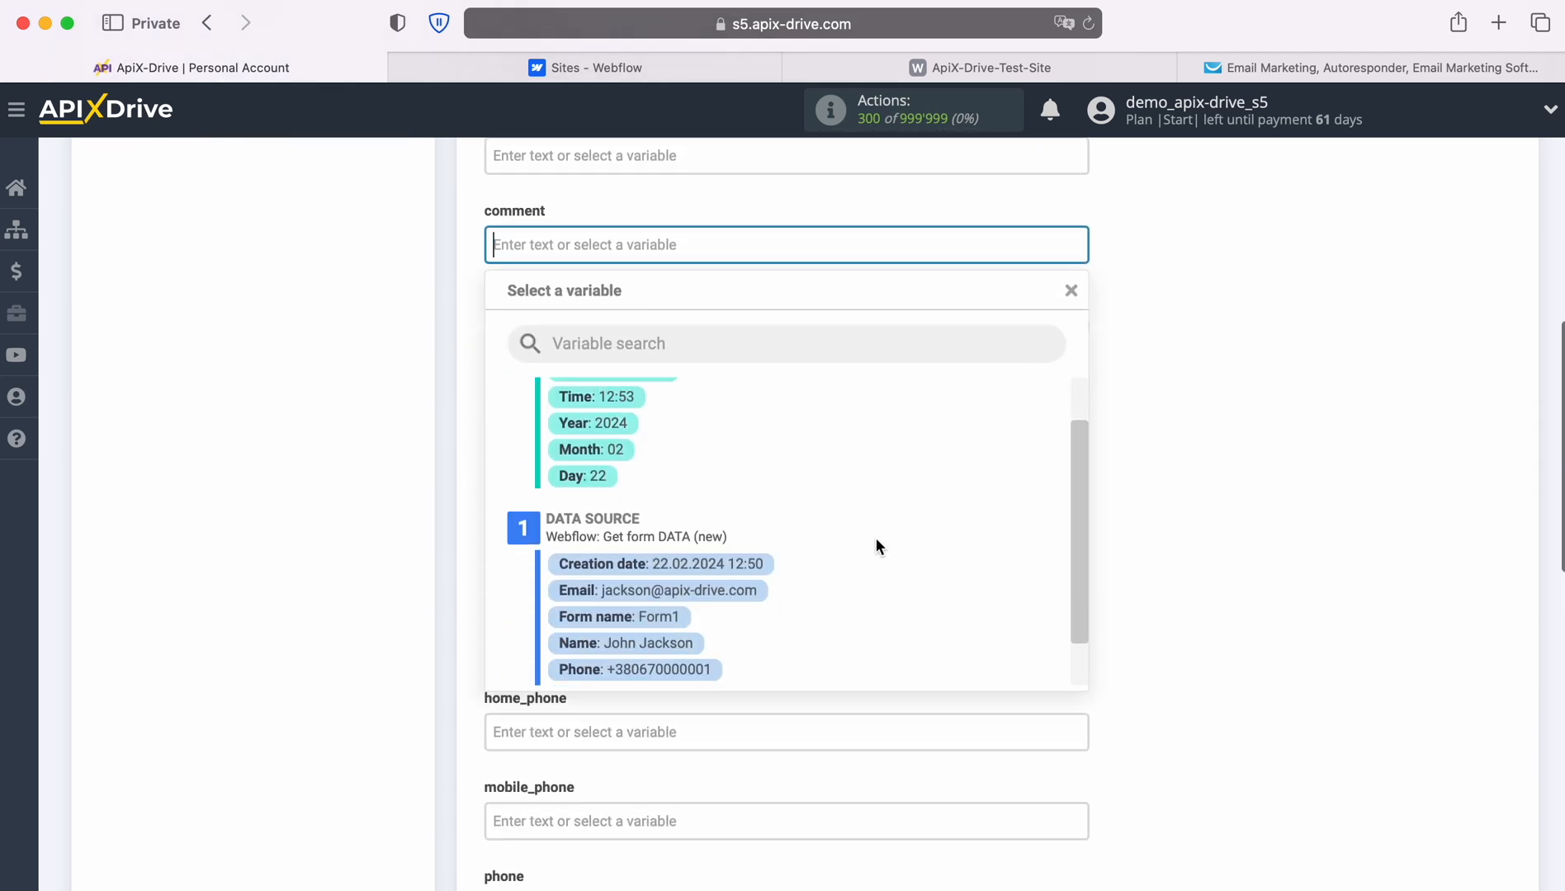
click(663, 614)
Map home_phone and mobile_phone to the Webflow Phone variable.
scroll(815, 564, down, 6)
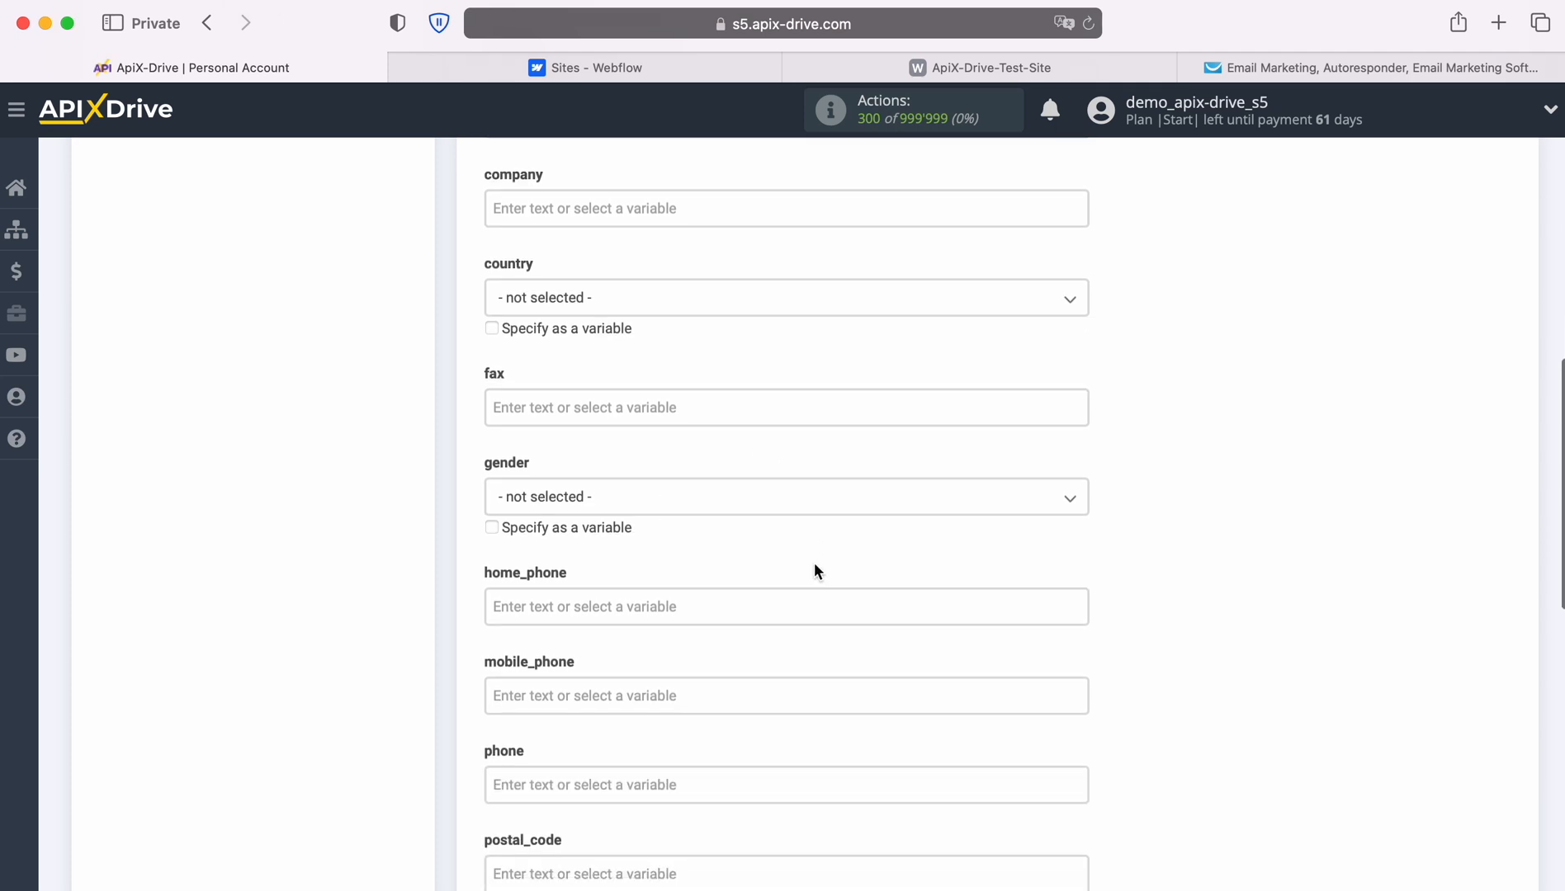
scroll(814, 564, down, 1)
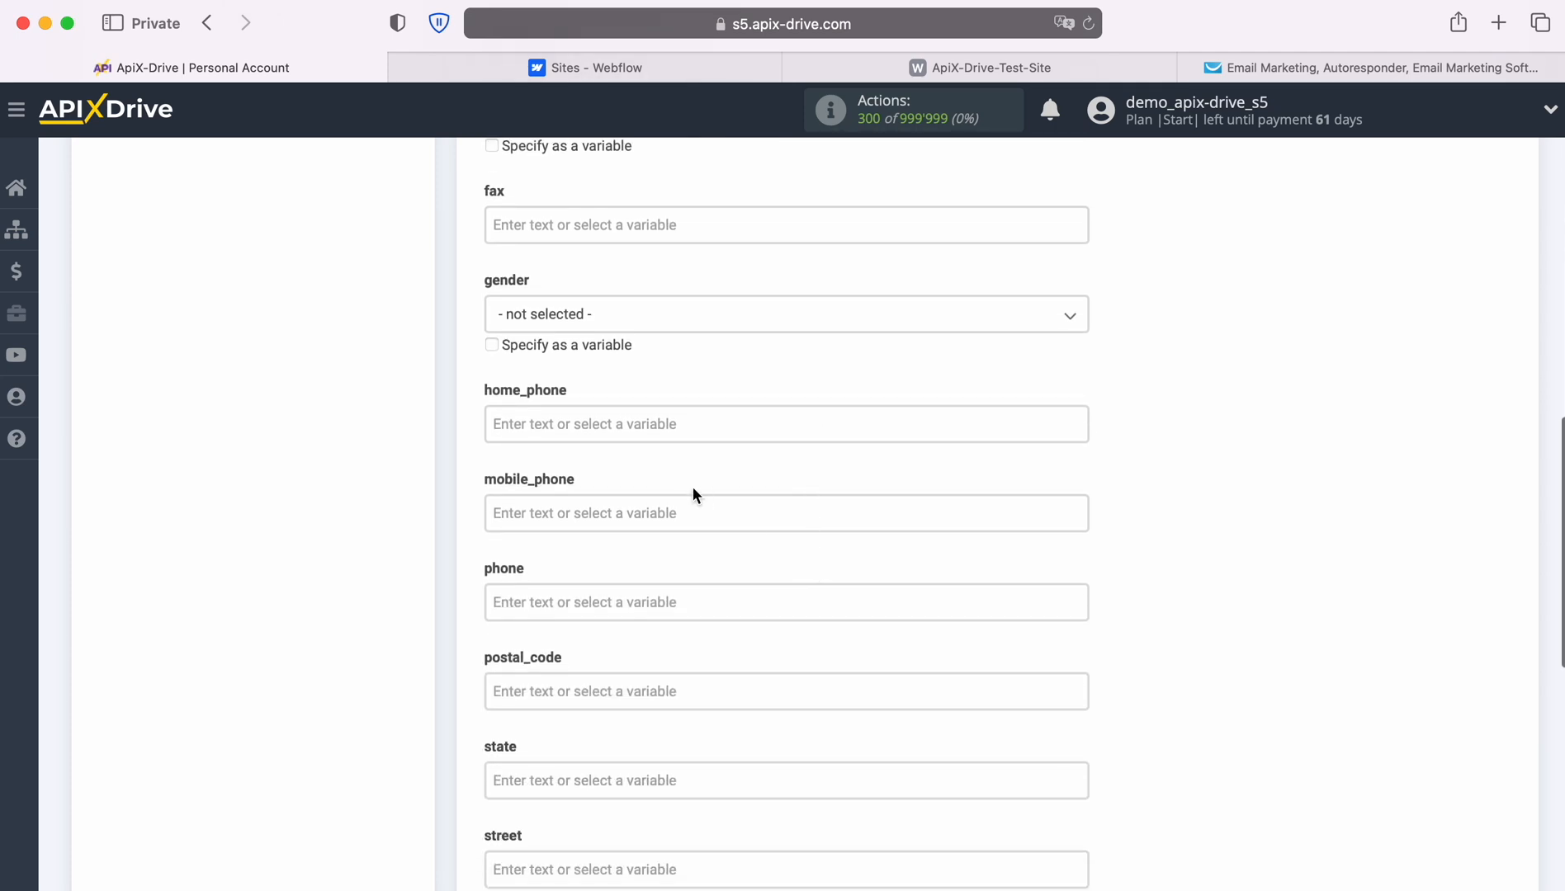
click(667, 419)
scroll(875, 528, down, 3)
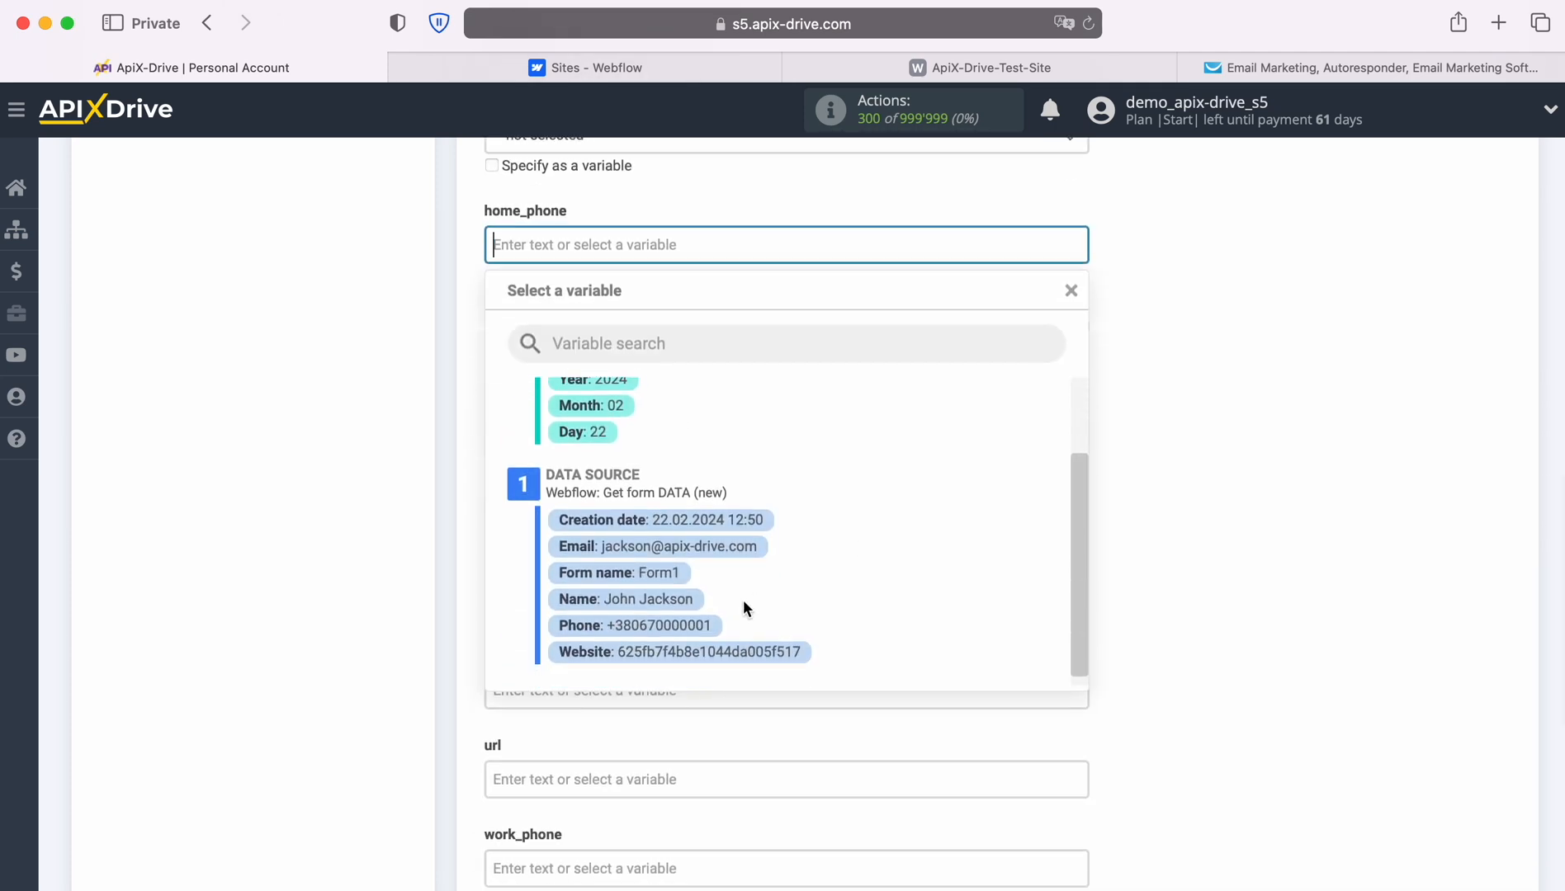
click(696, 625)
click(587, 335)
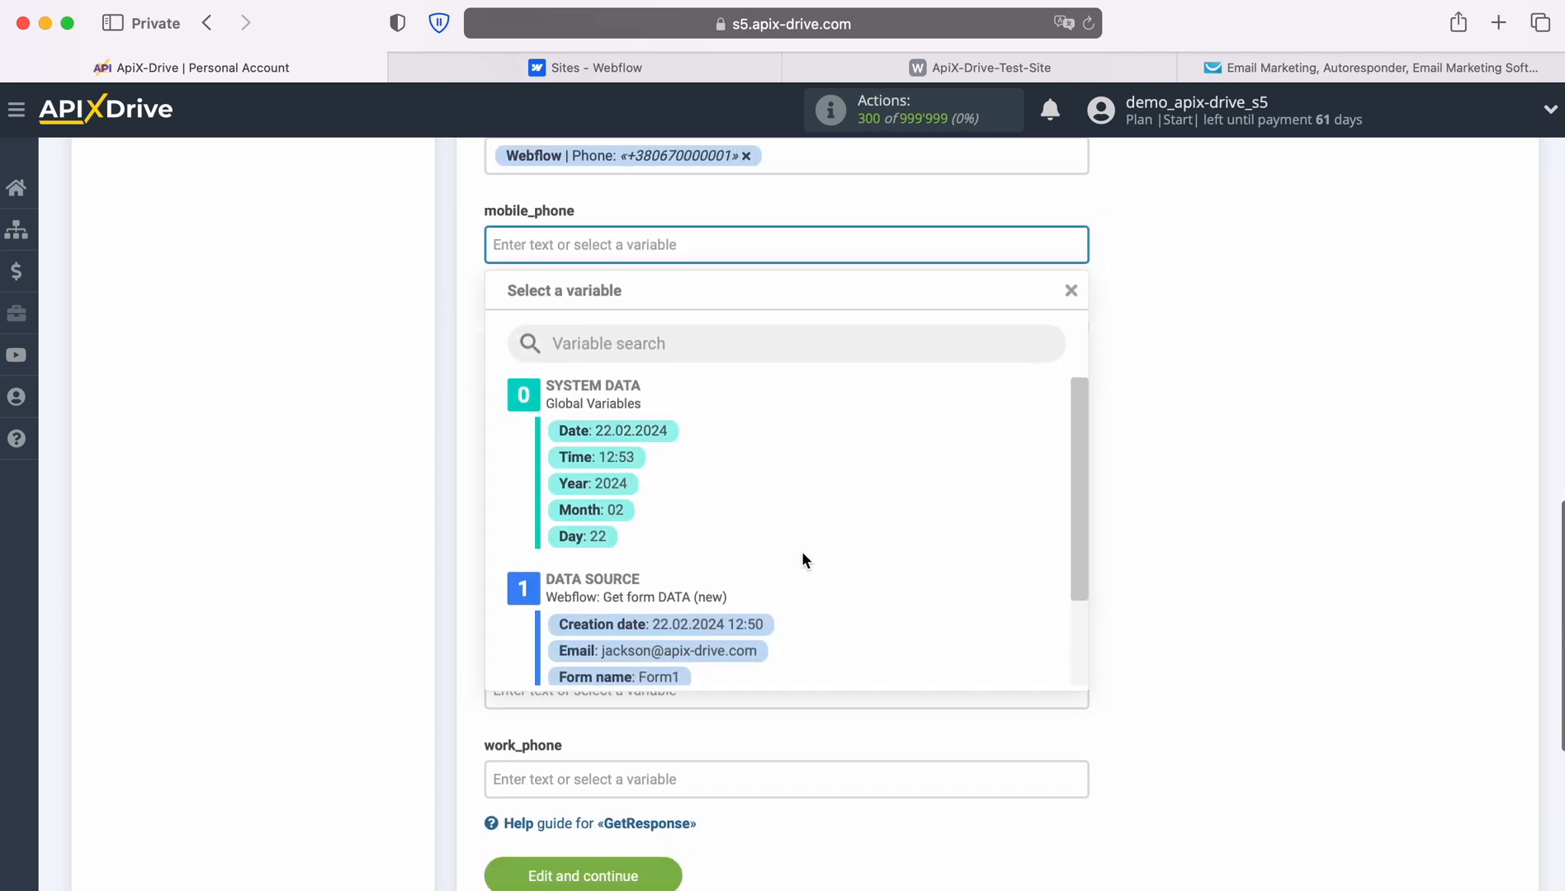
scroll(825, 561, down, 3)
click(701, 631)
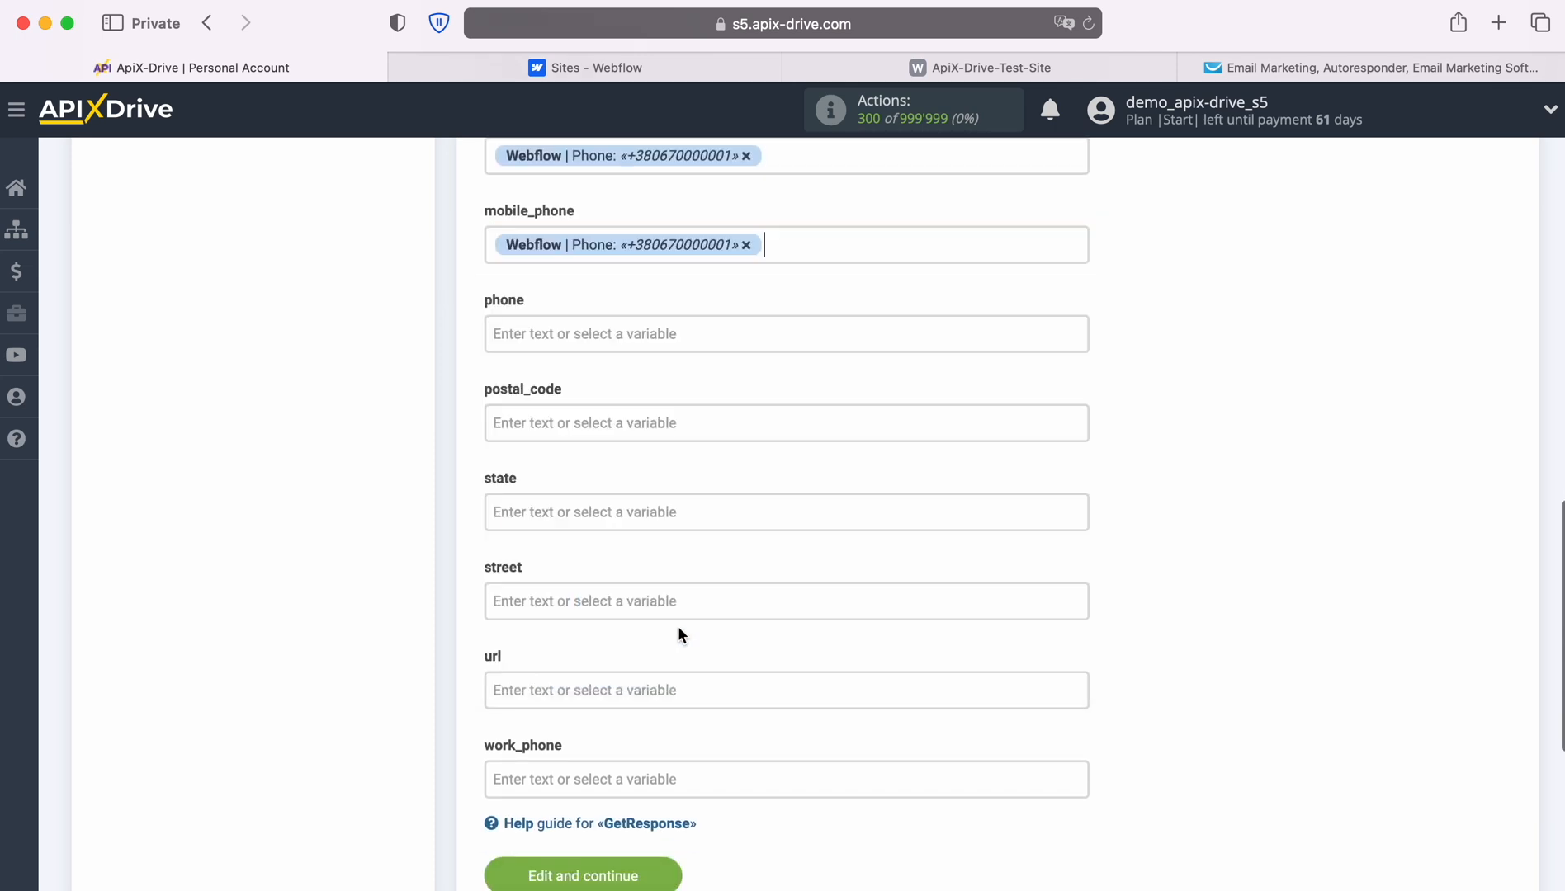
Map phone and work_phone to the Webflow Phone variable.
click(577, 343)
scroll(858, 569, down, 4)
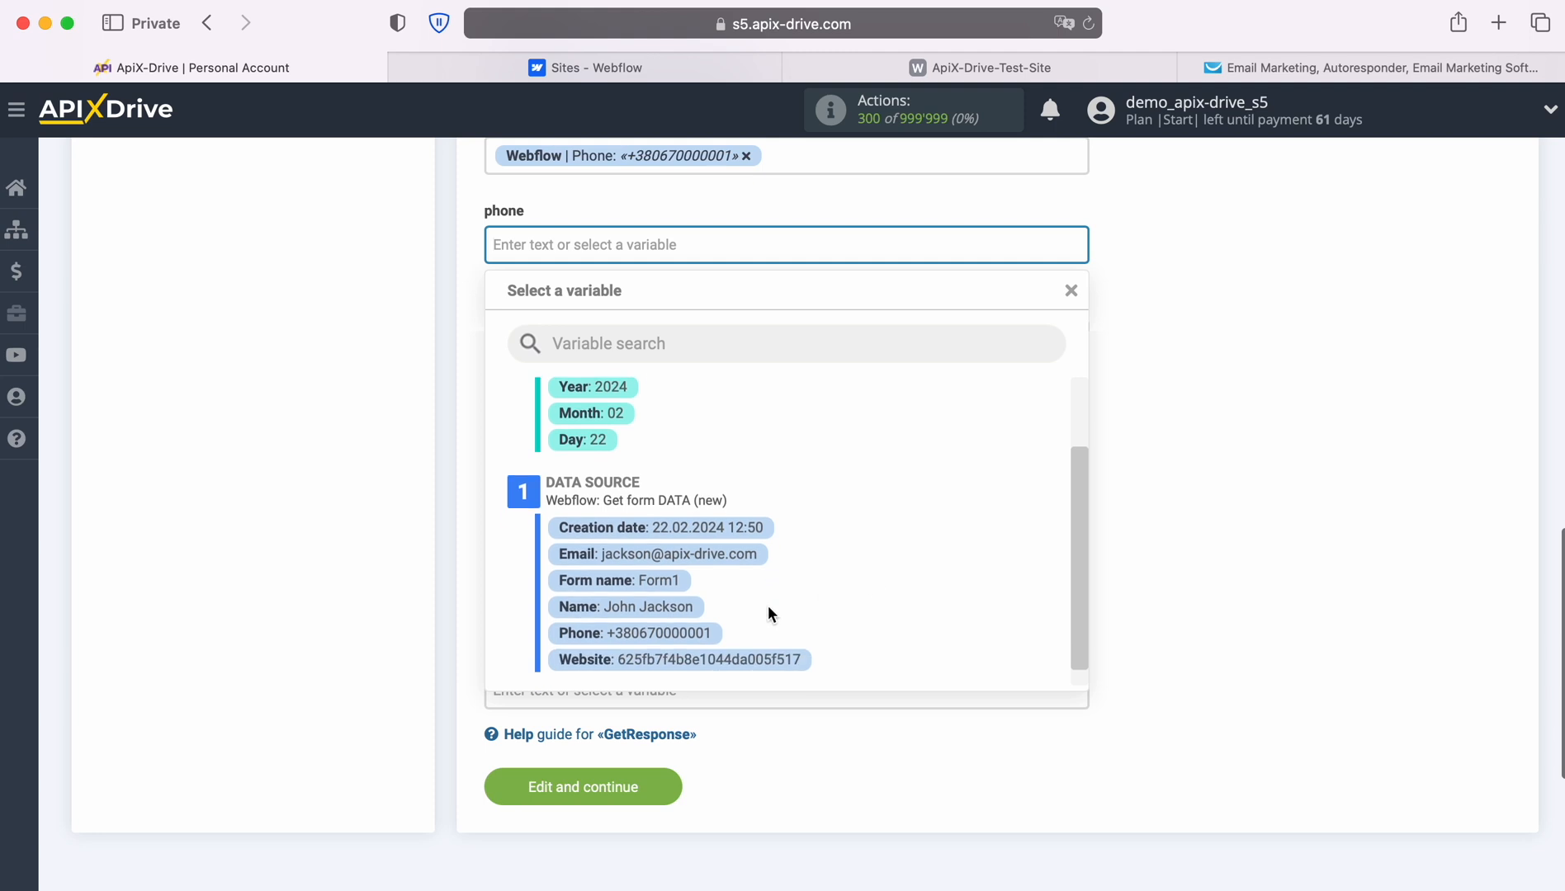
click(670, 634)
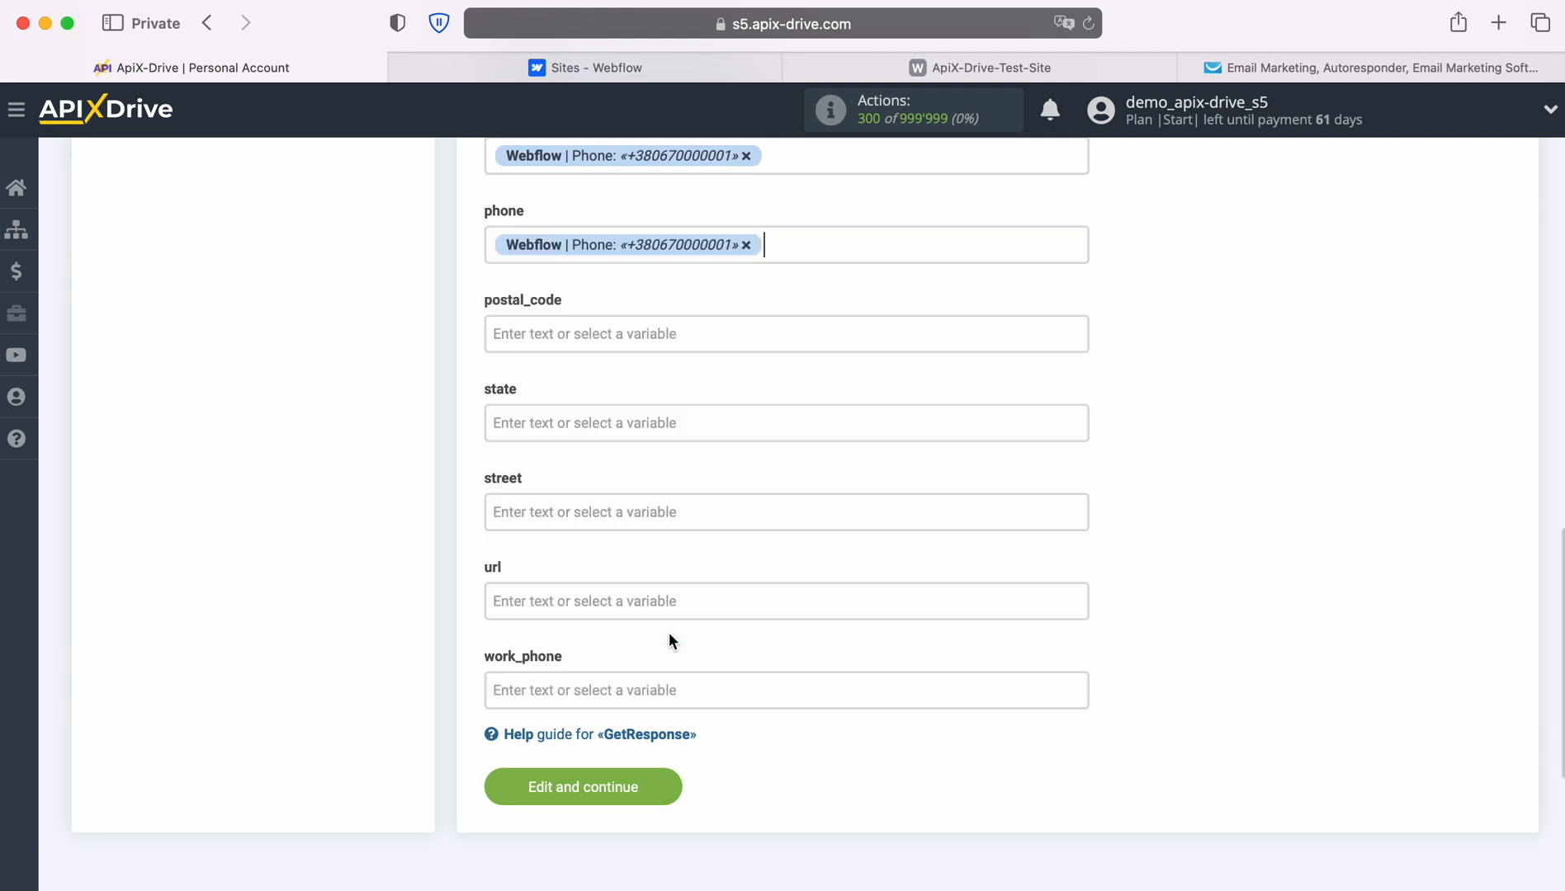
click(653, 690)
scroll(828, 648, down, 1)
scroll(828, 648, down, 2)
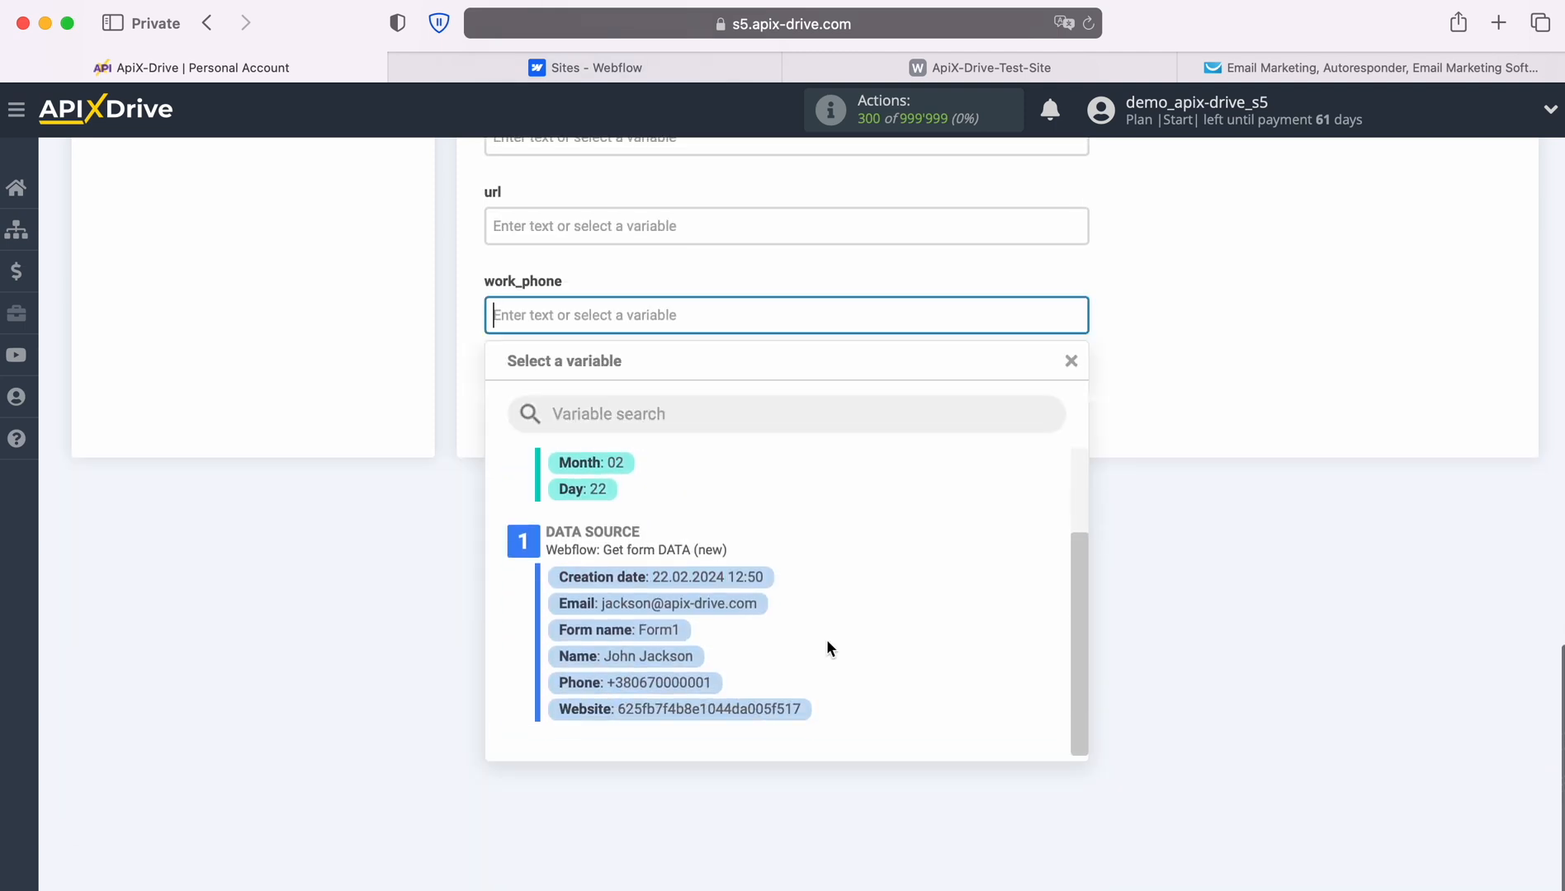
click(687, 683)
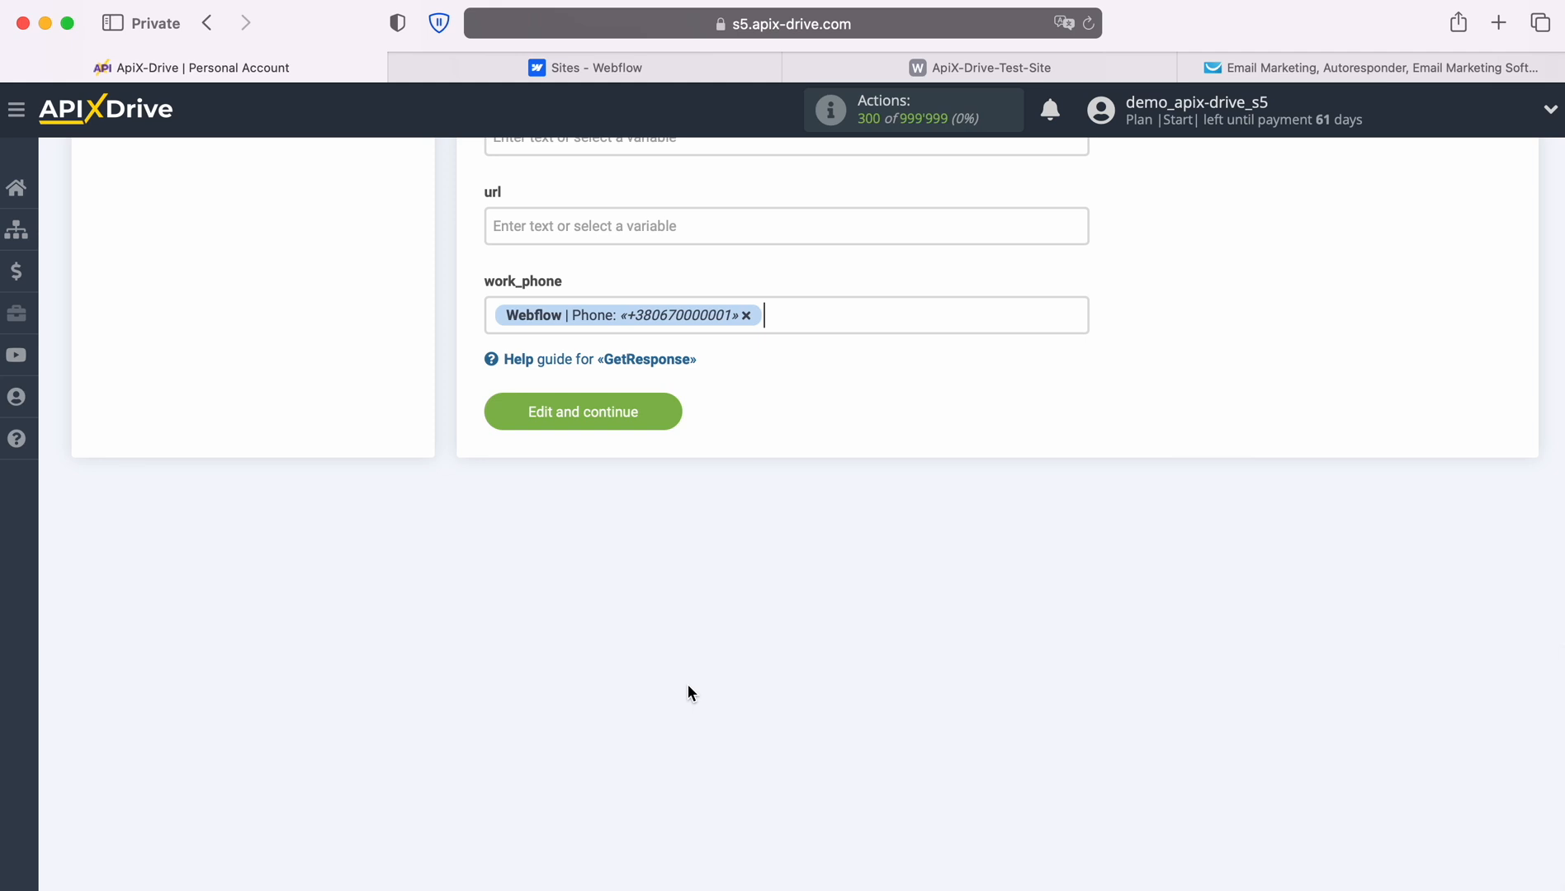
Save the Webflow-to-GetResponse field mapping and send a test contact to GetResponse.
click(673, 406)
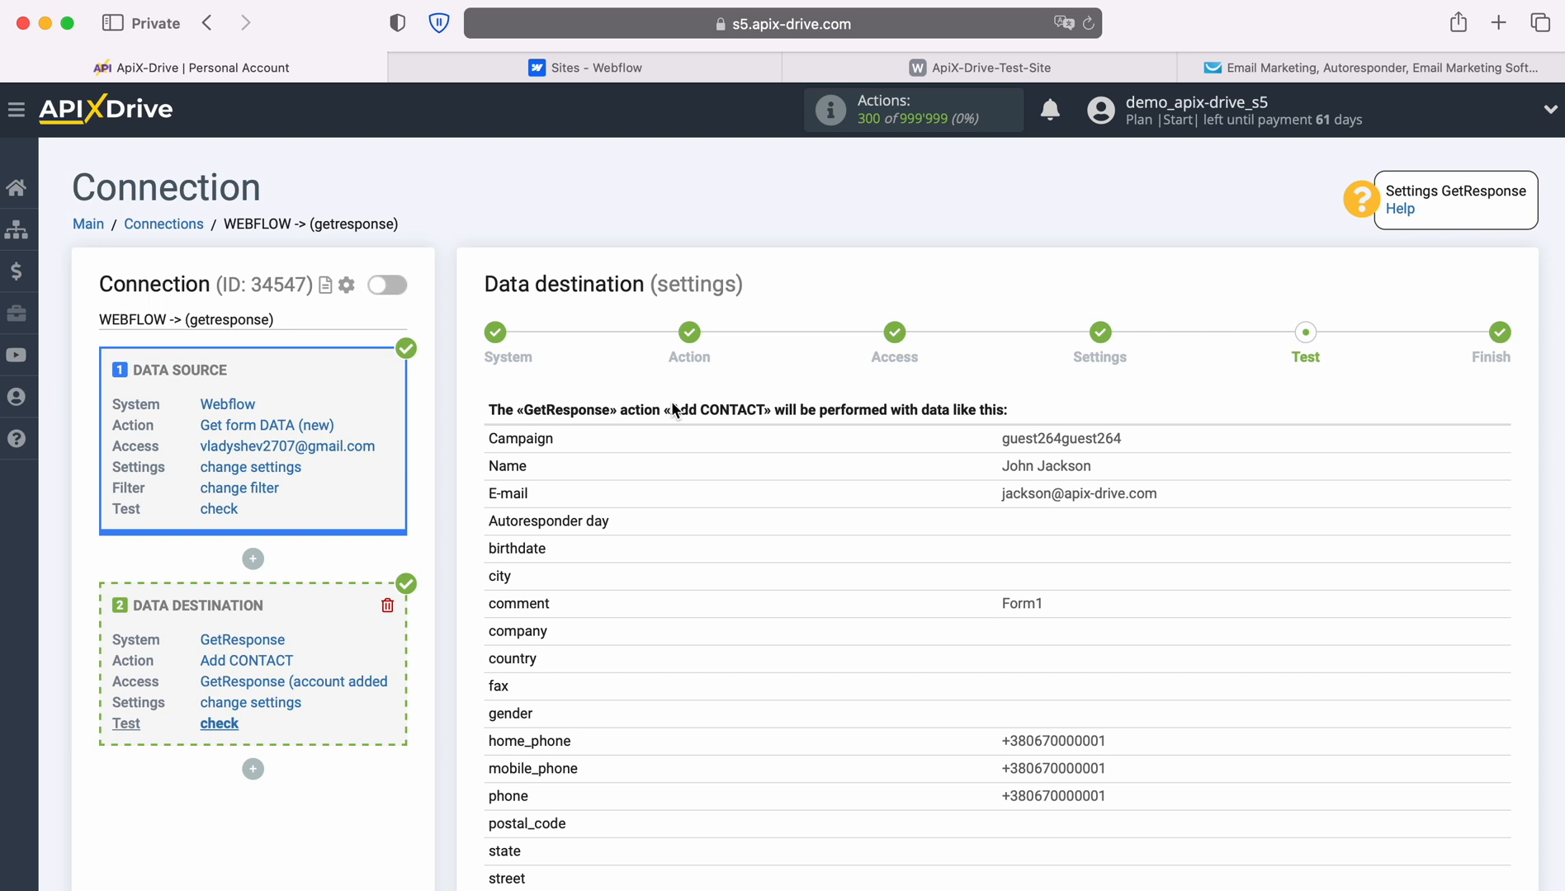
scroll(1417, 577, down, 3)
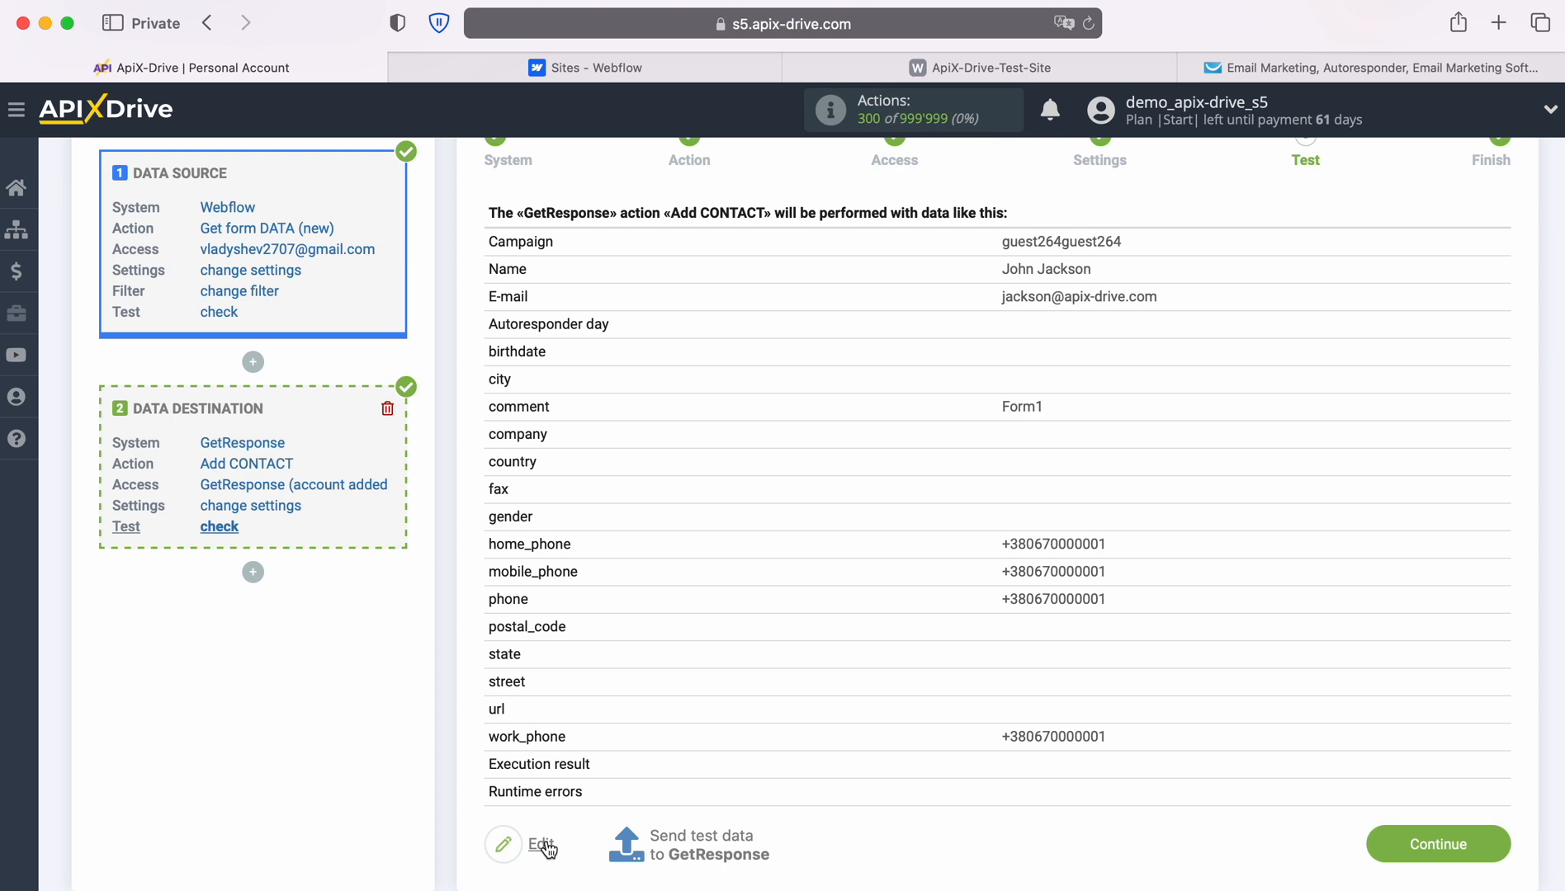
click(702, 846)
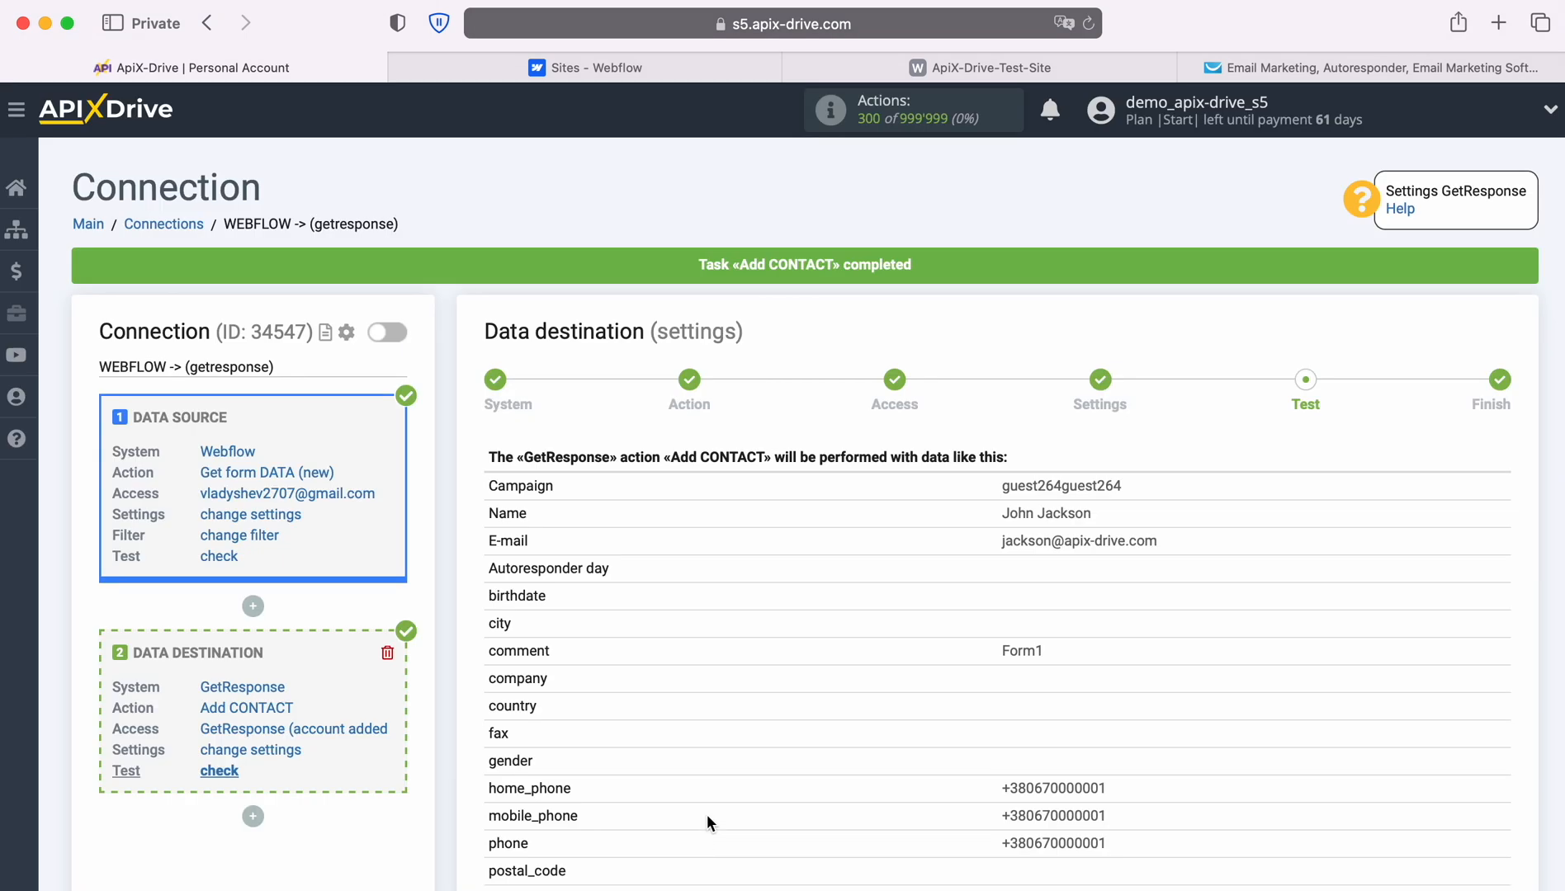
click(1201, 68)
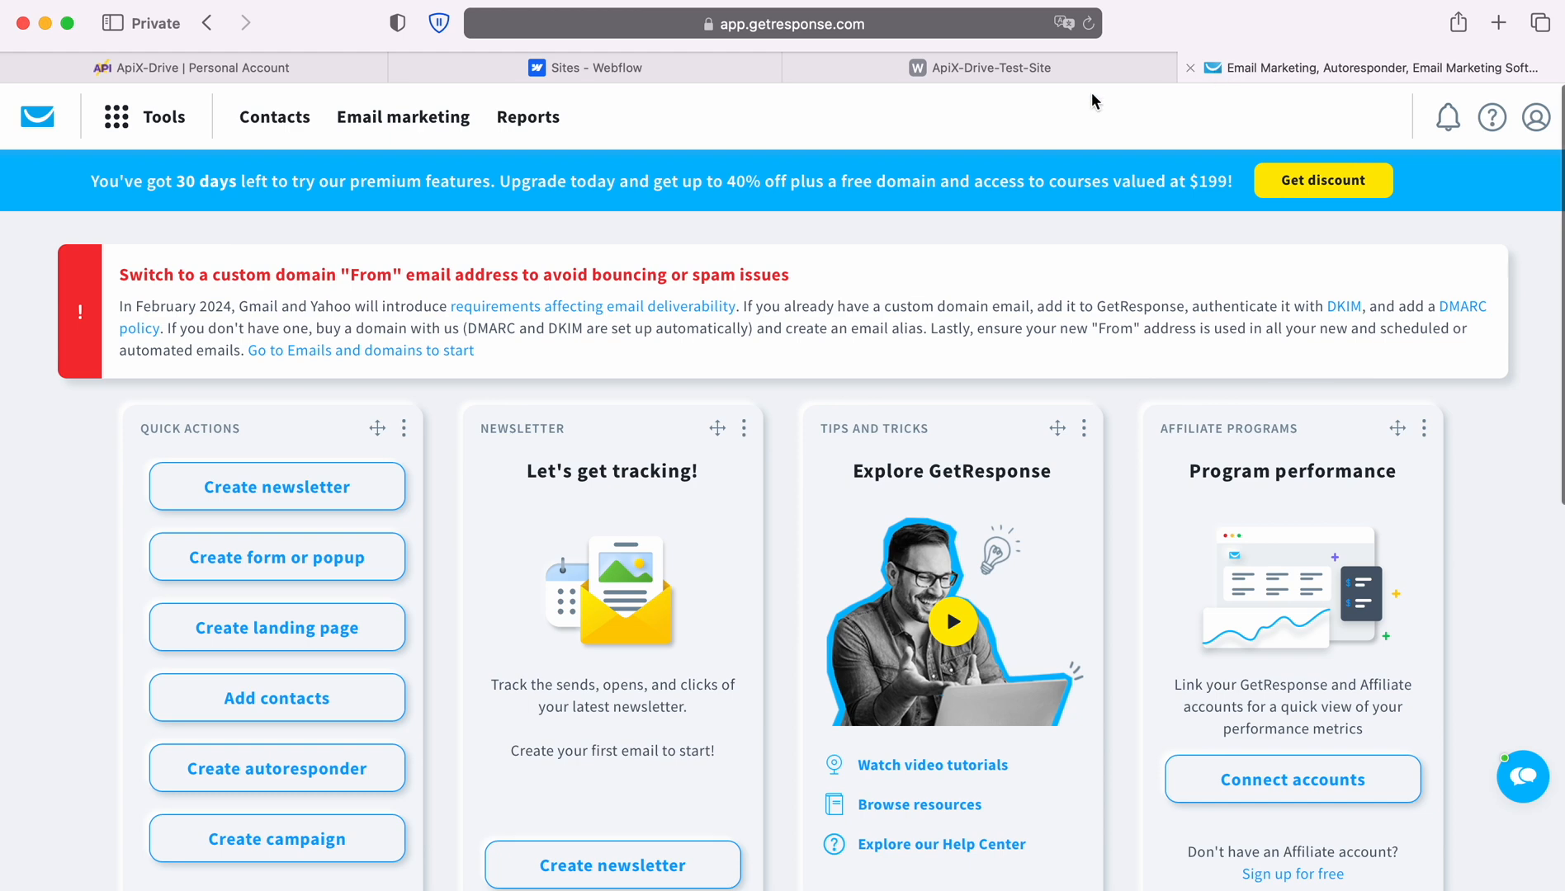
Open the new contact in the default list and check comment Form1 and the home and mobile phone fields.
click(258, 116)
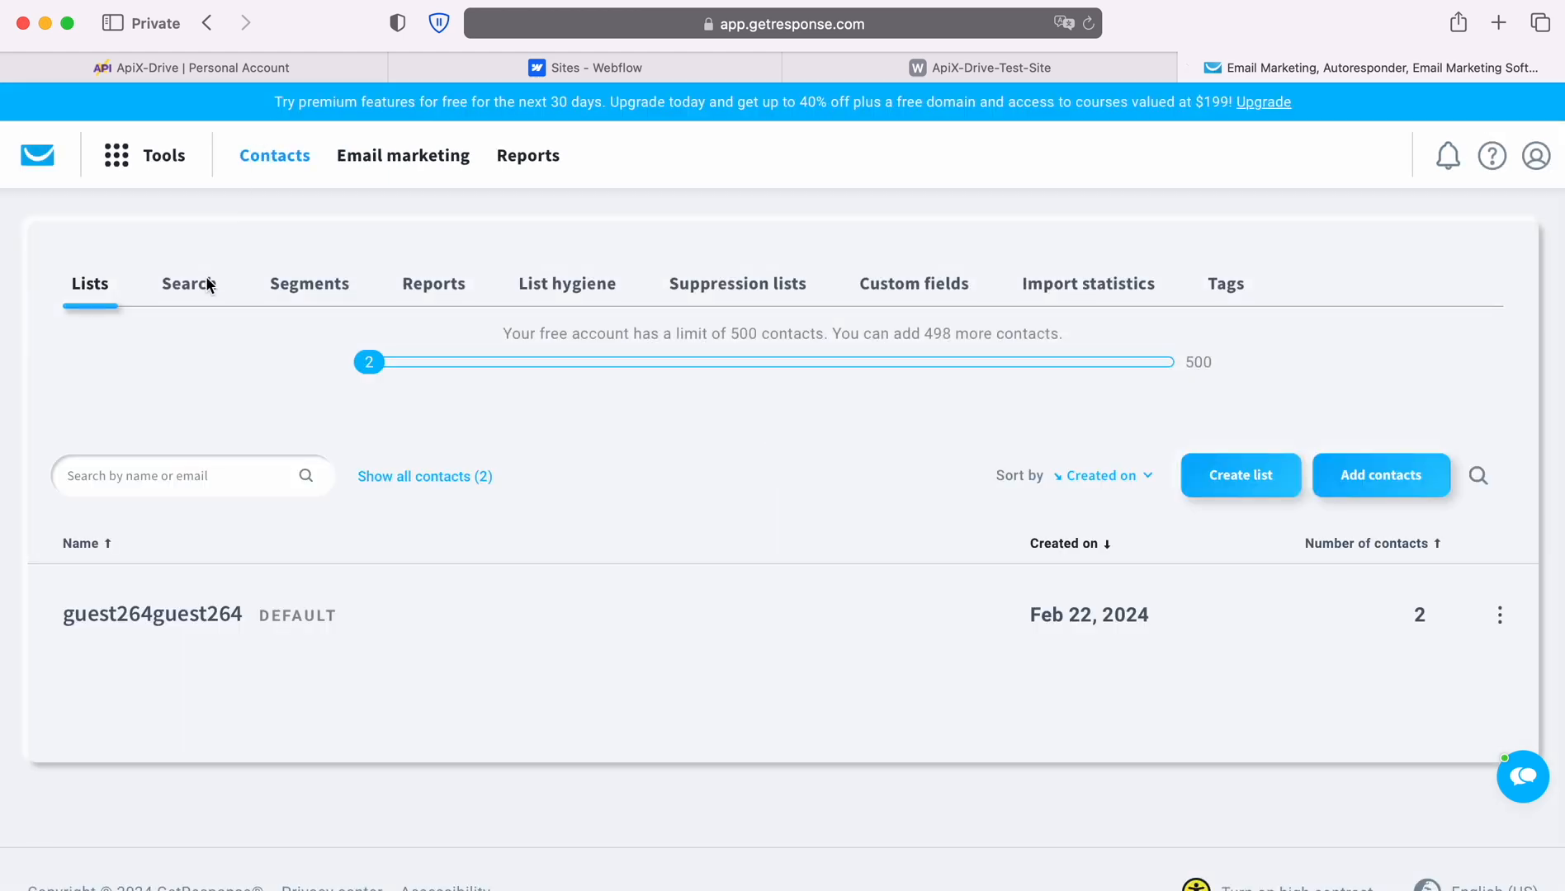
click(159, 618)
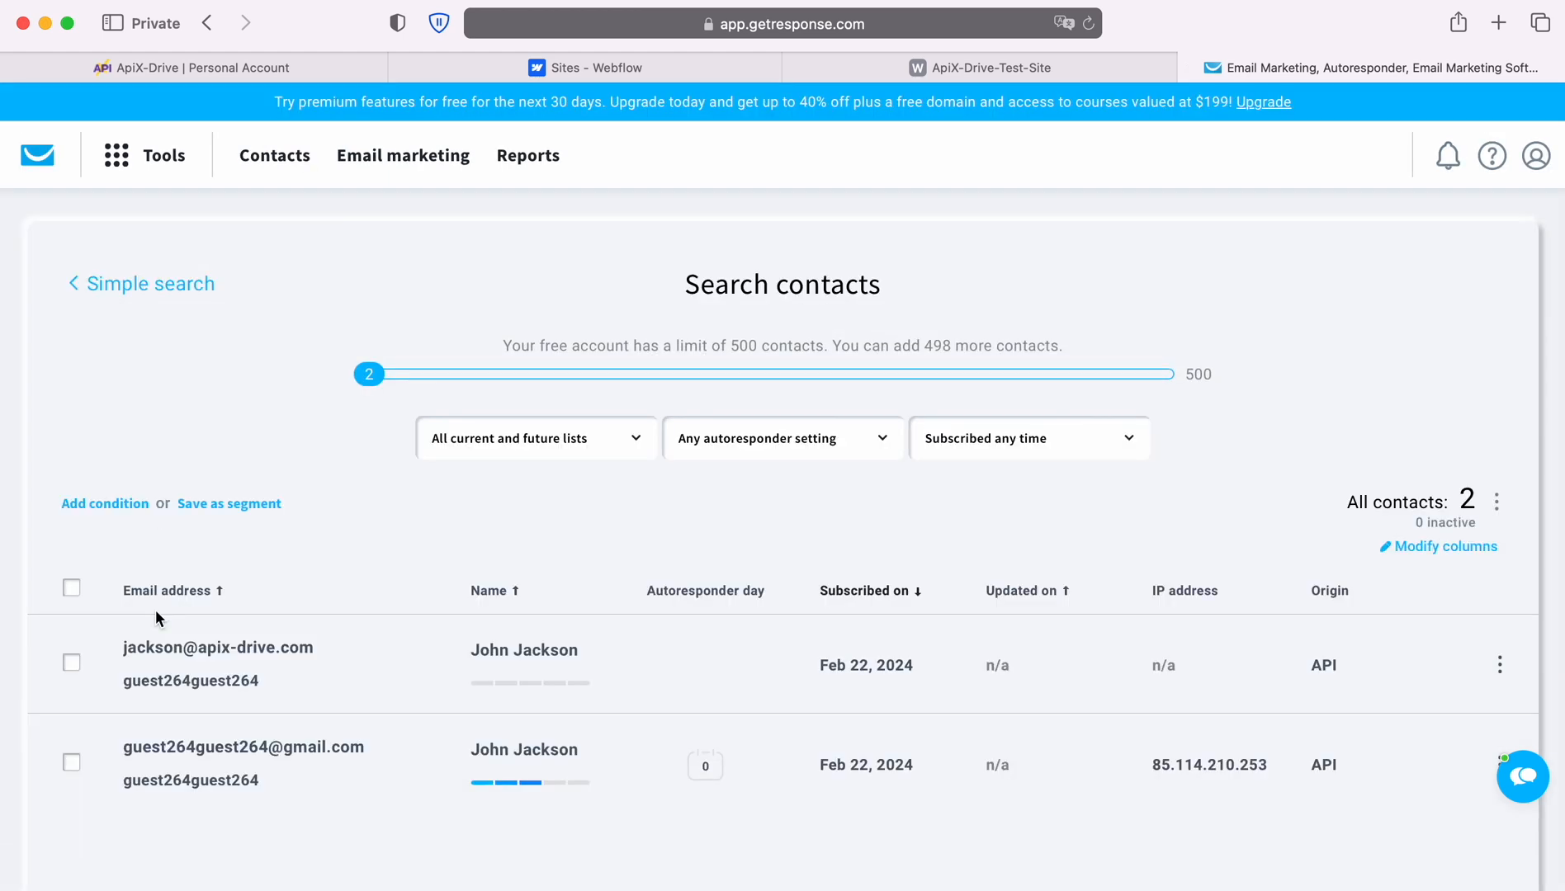
click(245, 651)
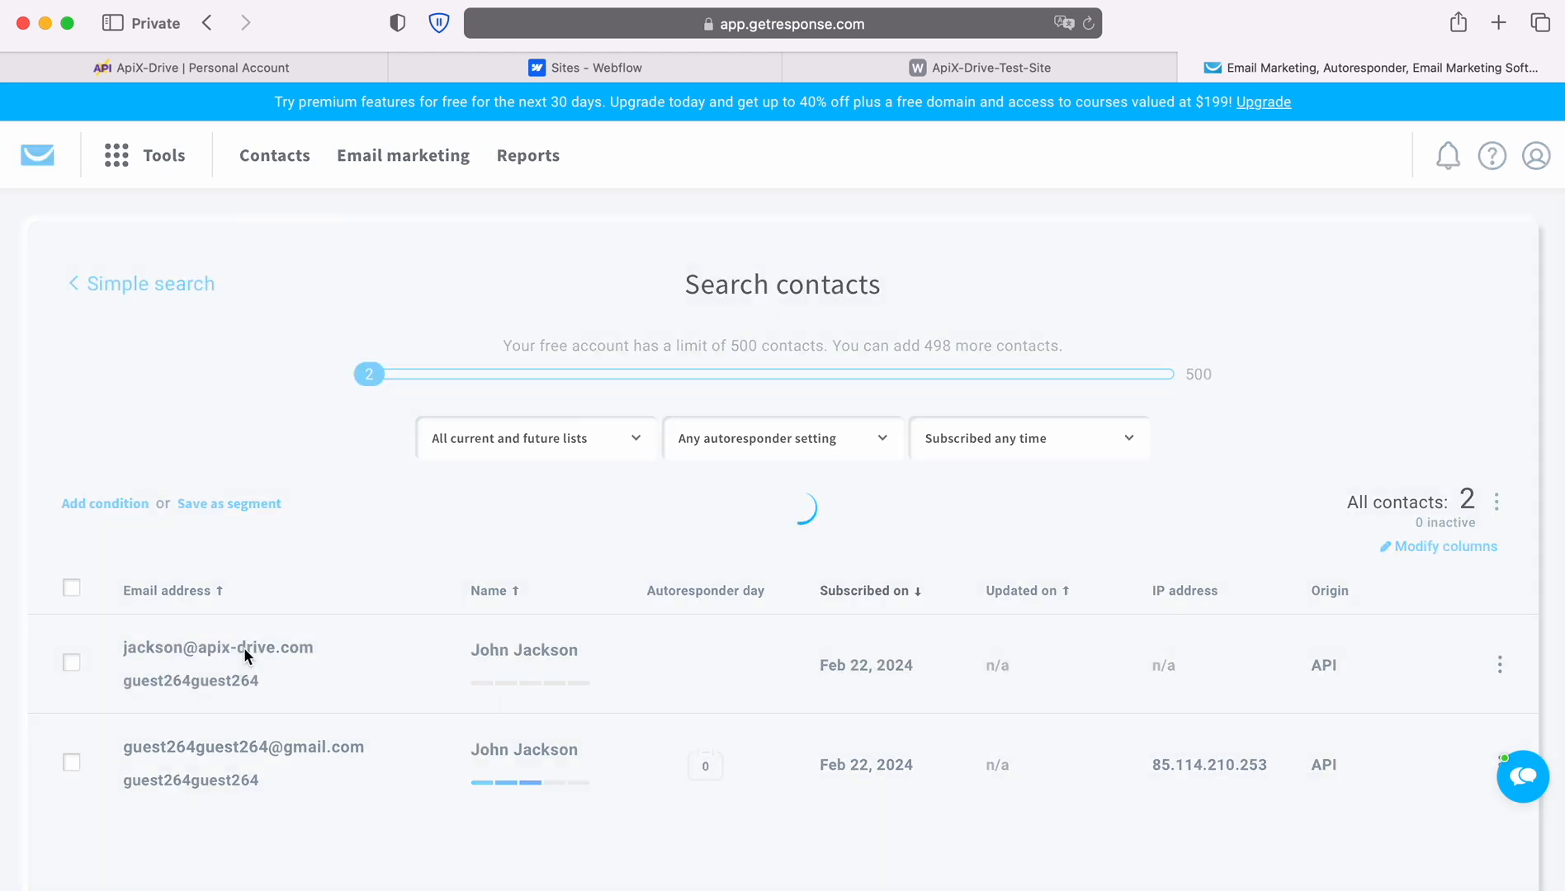
scroll(1201, 611, down, 6)
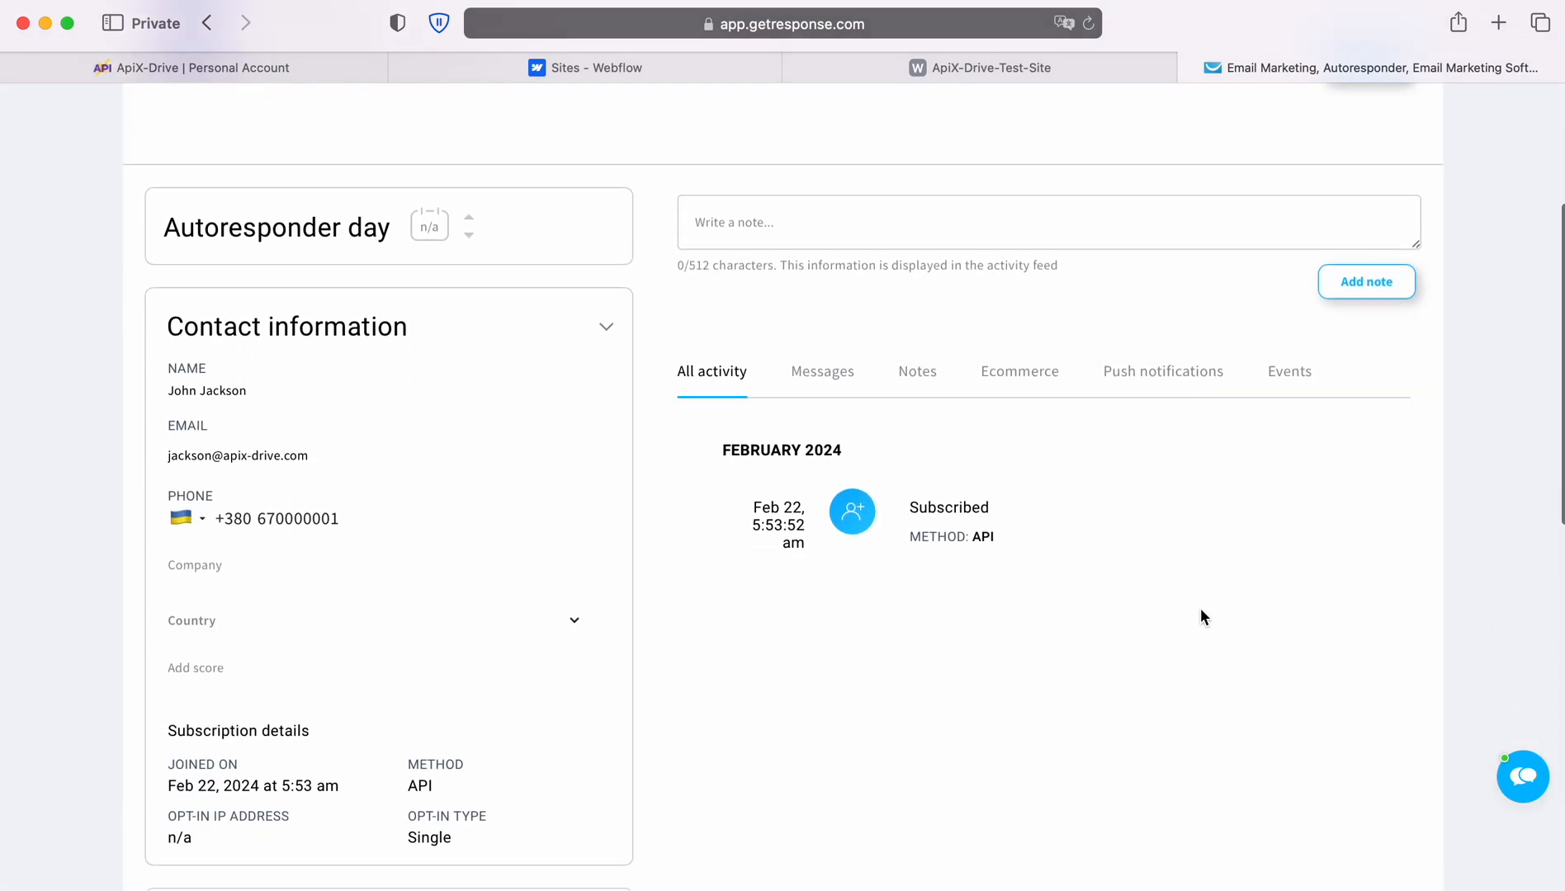
scroll(1200, 608, down, 7)
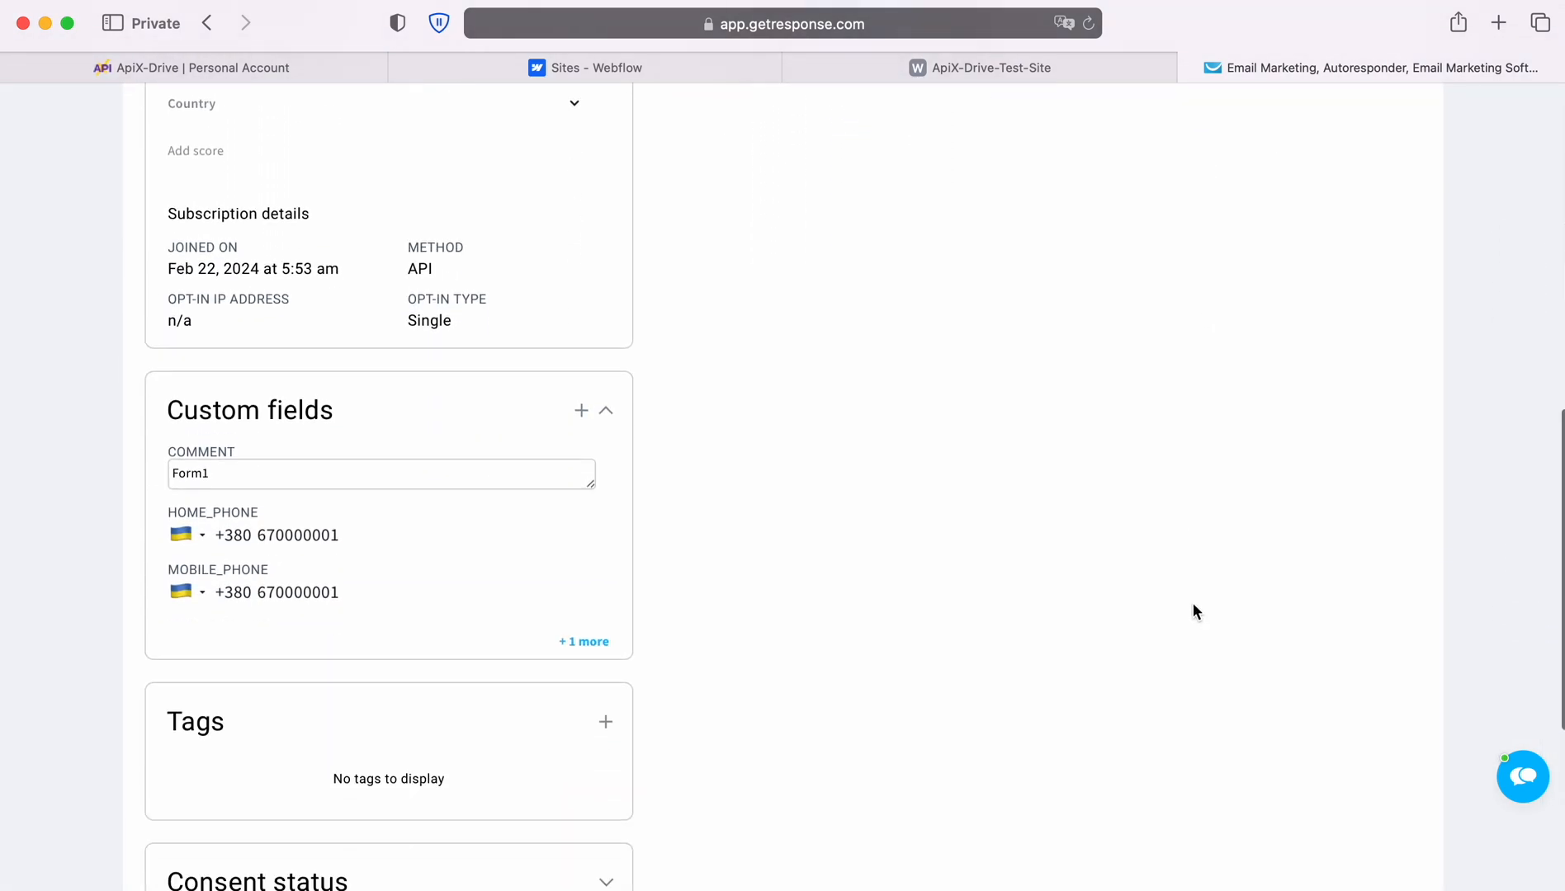
scroll(1189, 601, down, 2)
scroll(1186, 602, up, 10)
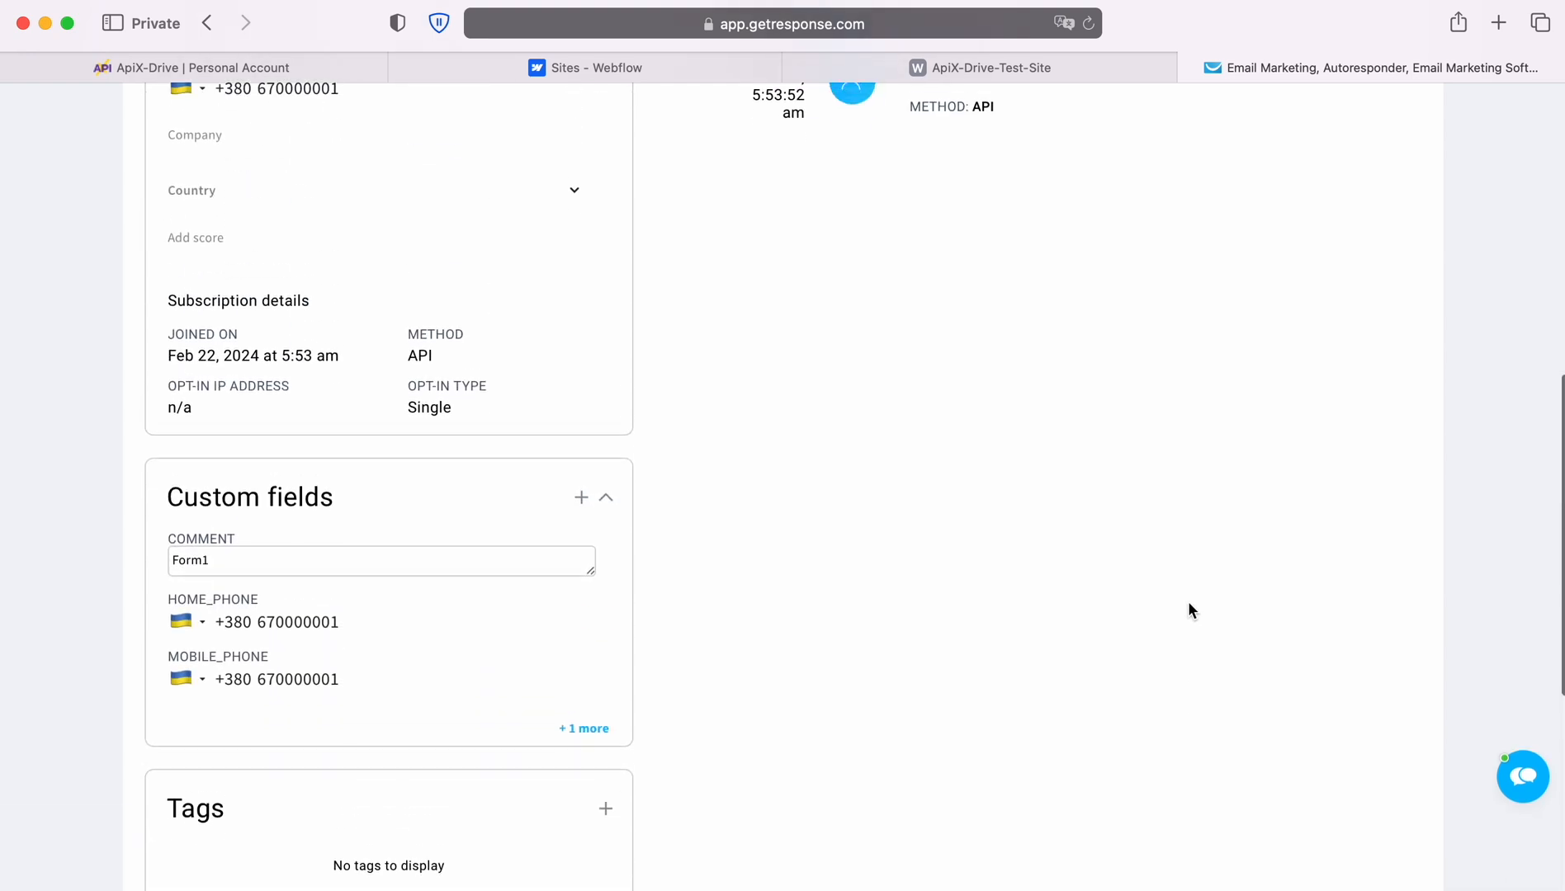
scroll(1189, 611, up, 4)
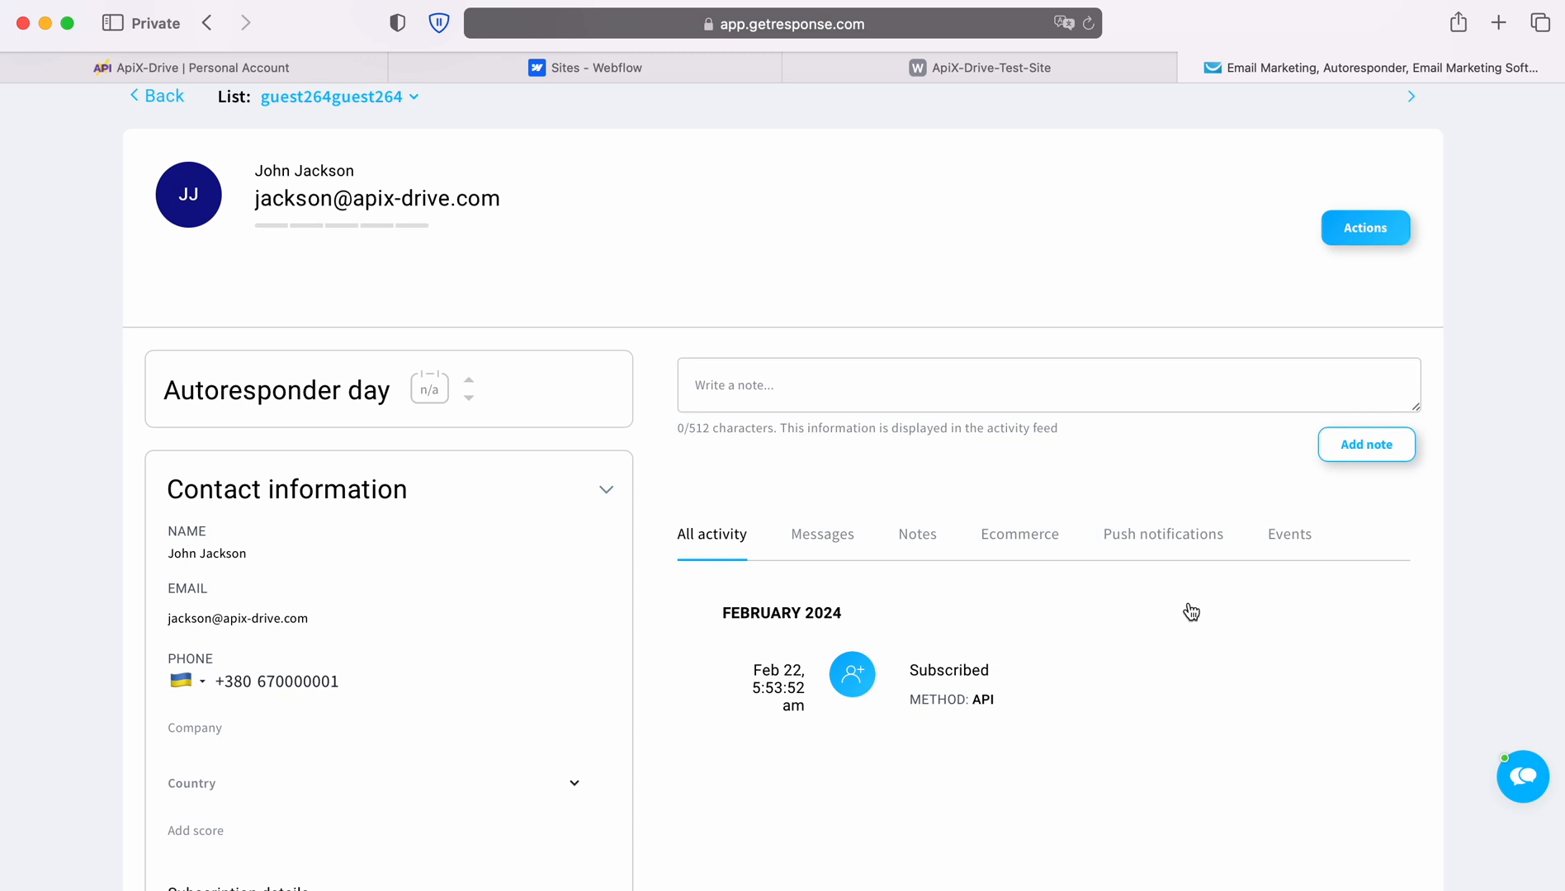
Back in ApiX-Drive, accept the test result and enable auto-update for the connection.
click(293, 70)
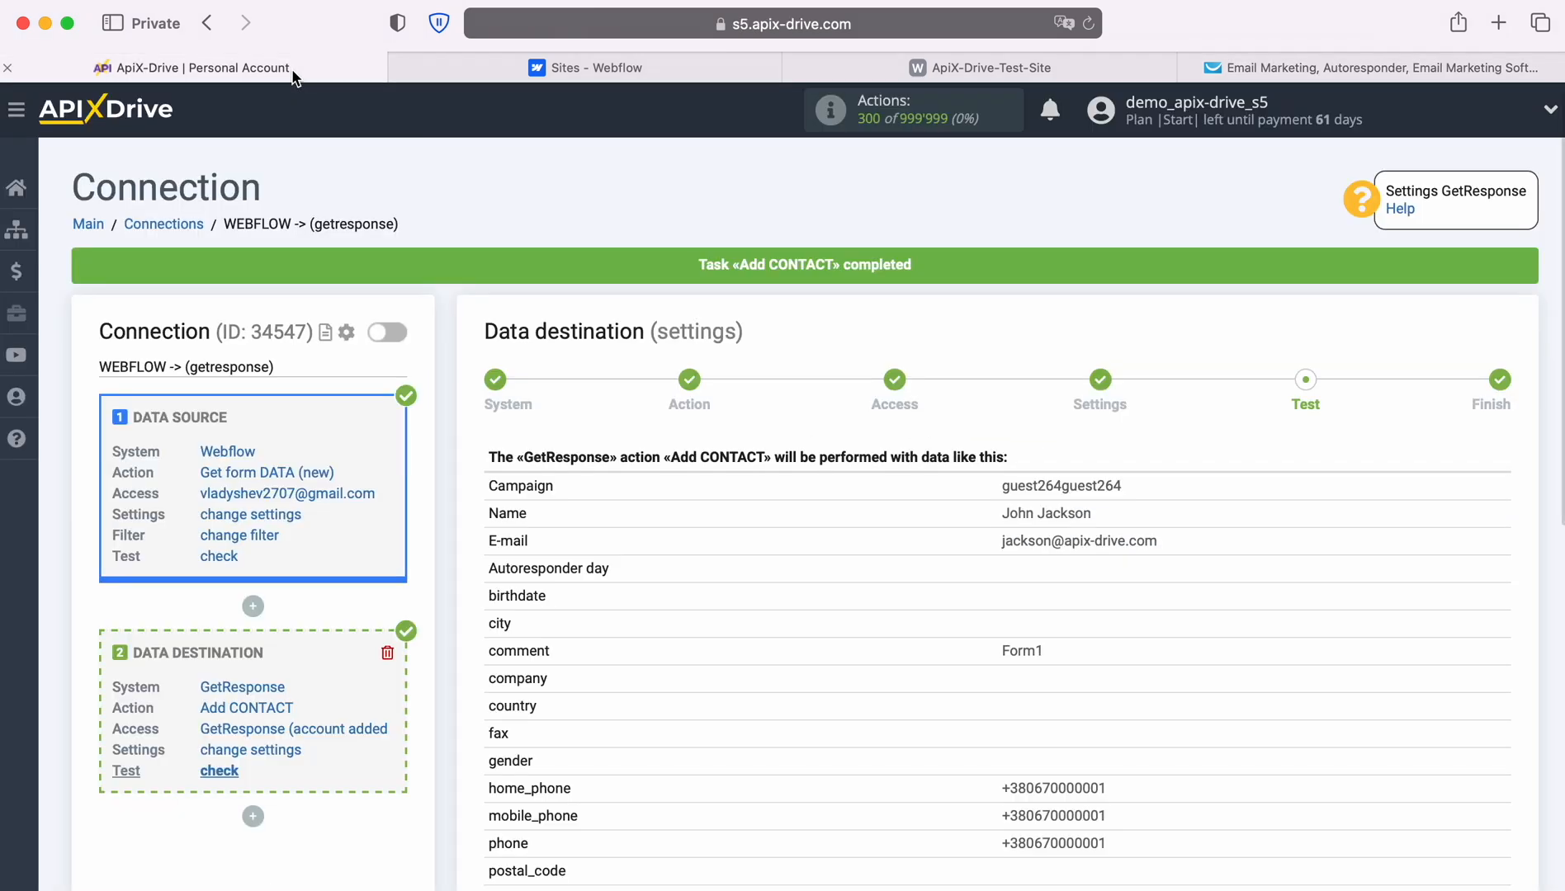
scroll(1309, 759, down, 4)
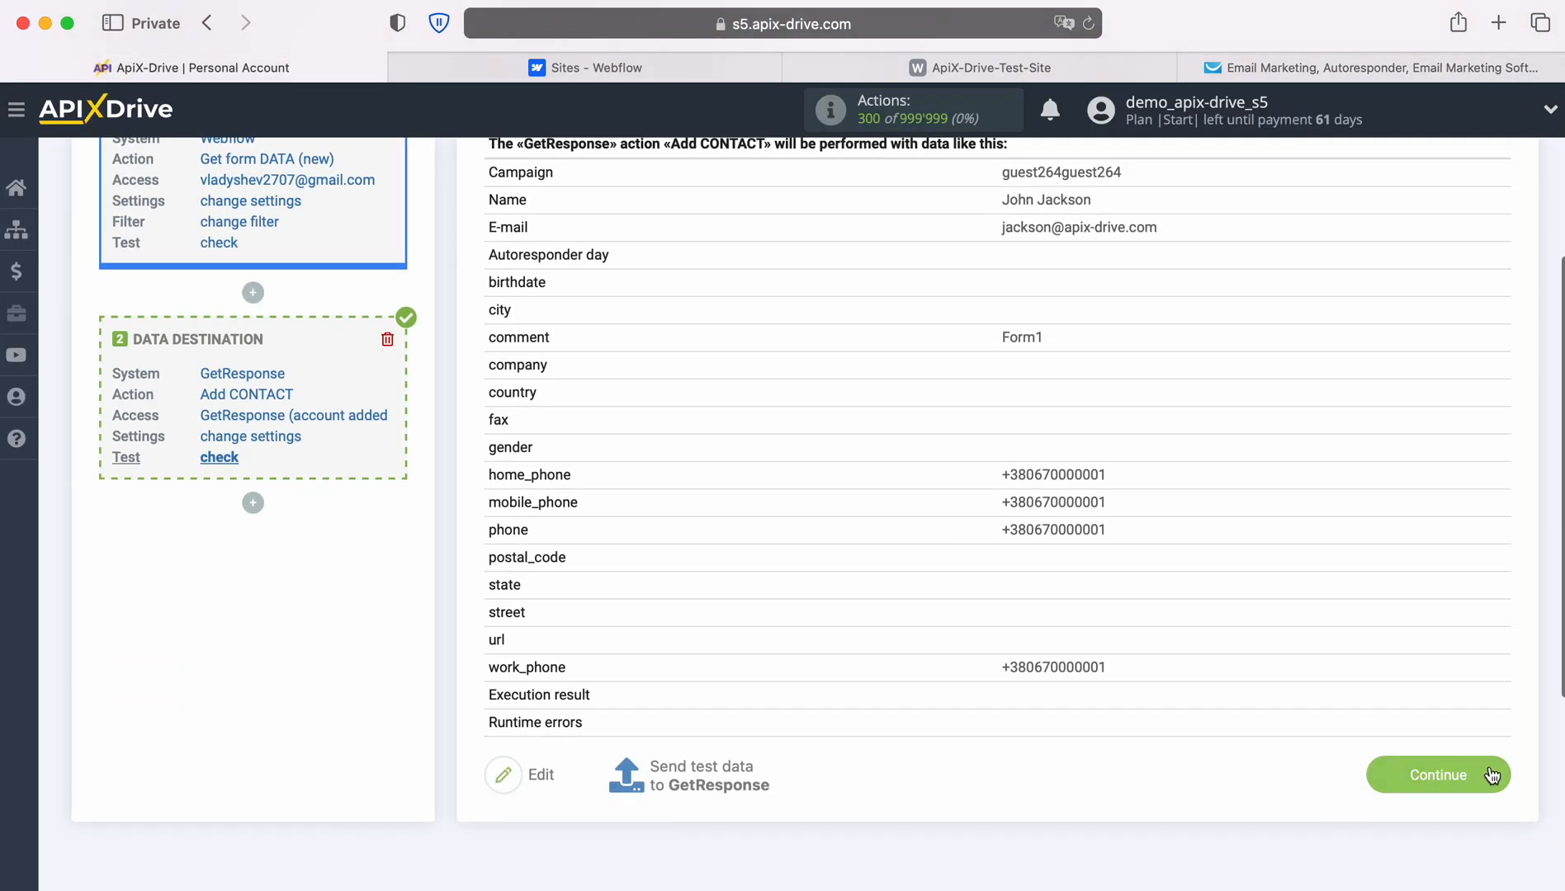
click(1488, 767)
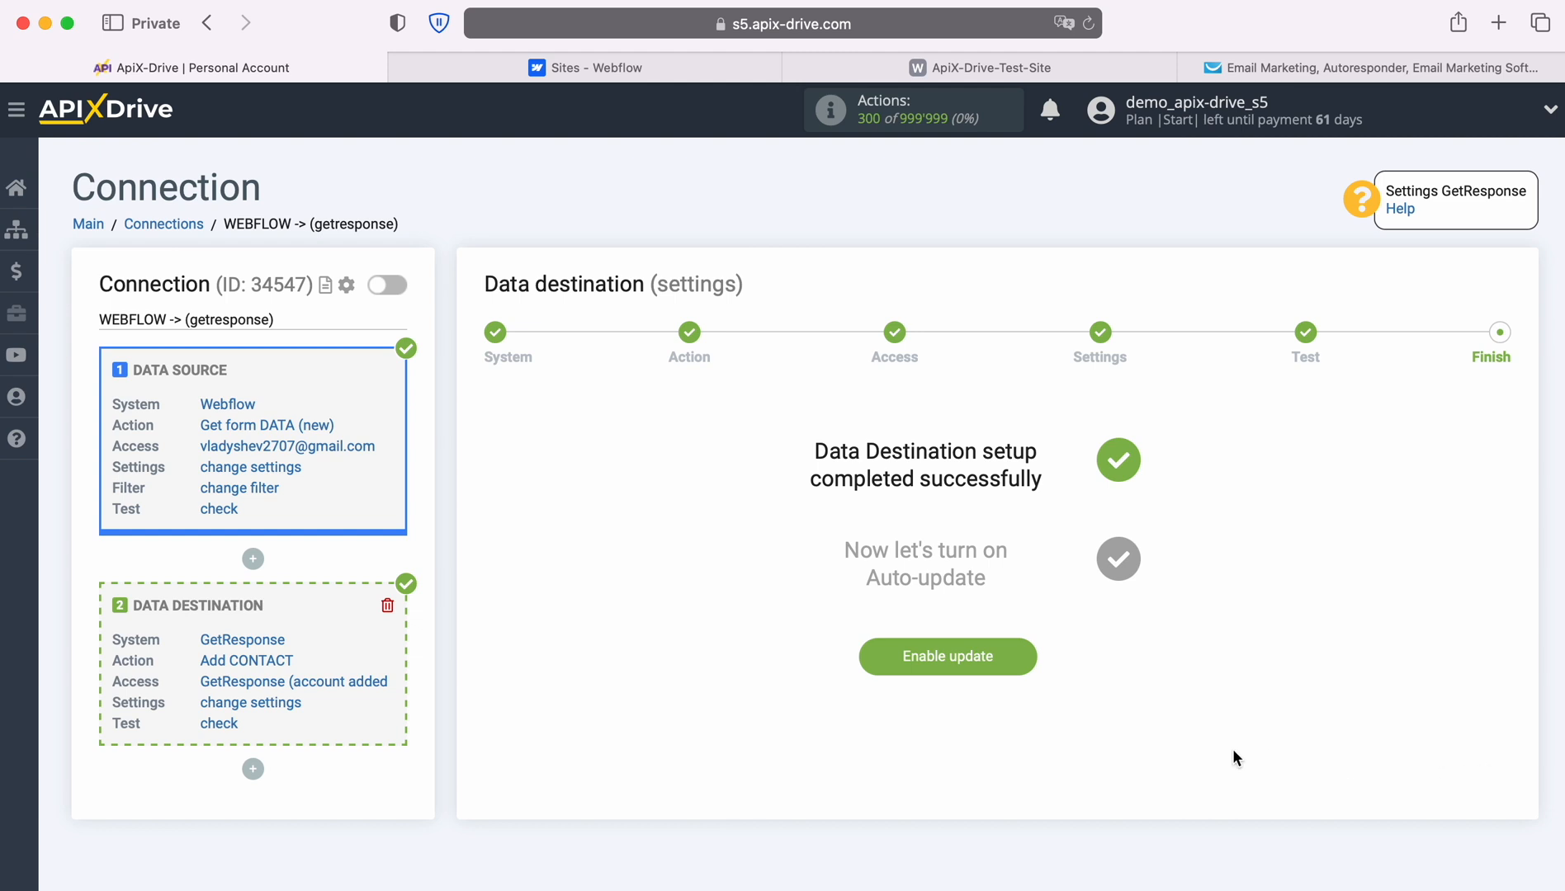
click(1029, 655)
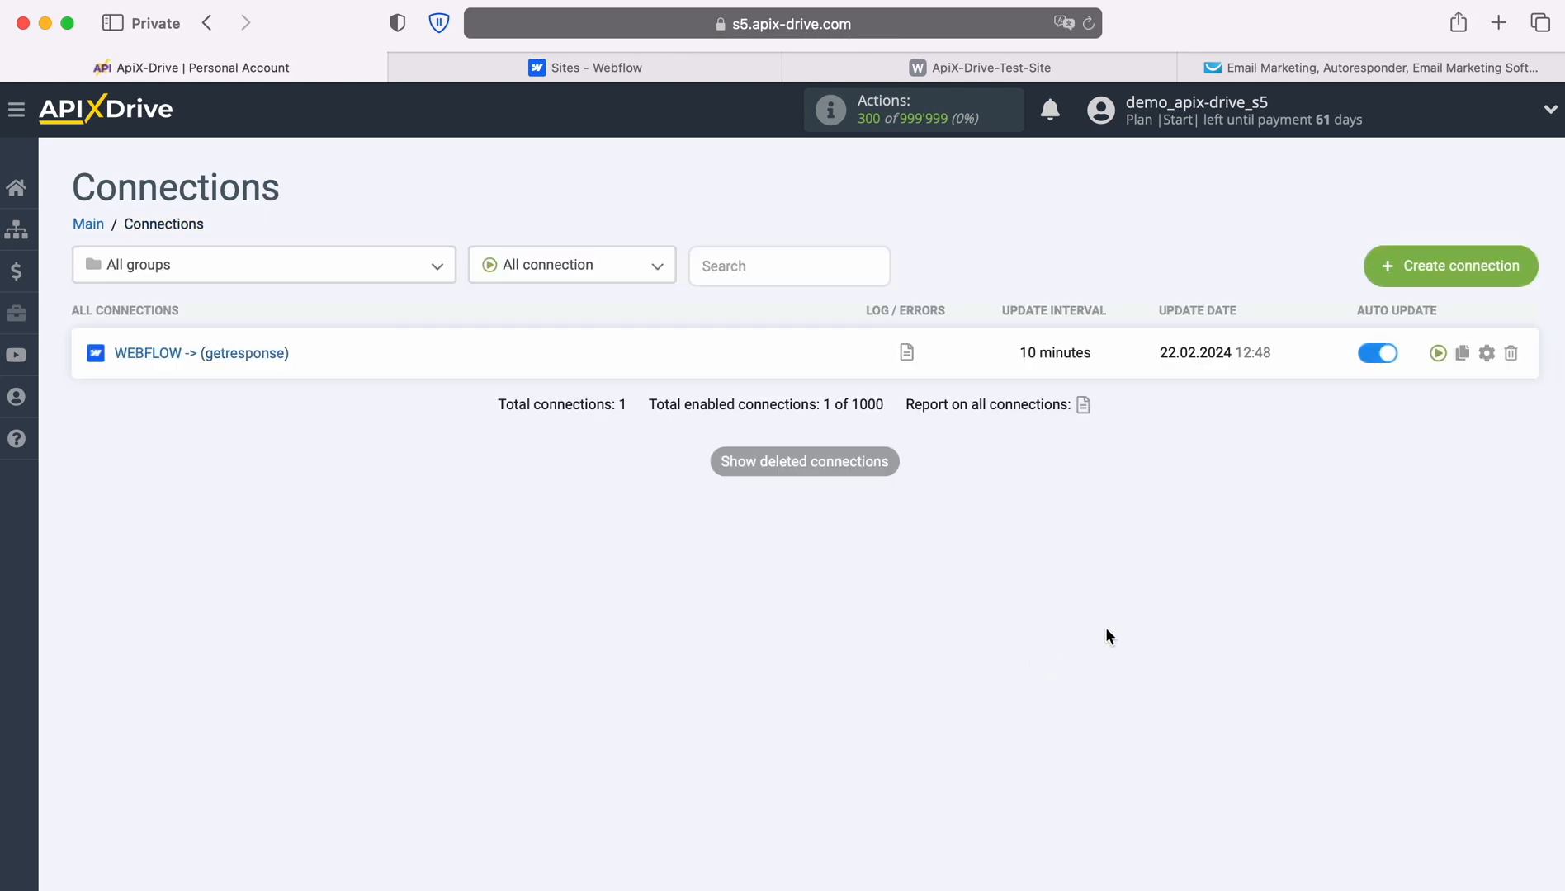
Set the connection's update interval to 5 minutes and save the settings.
click(1487, 353)
click(944, 510)
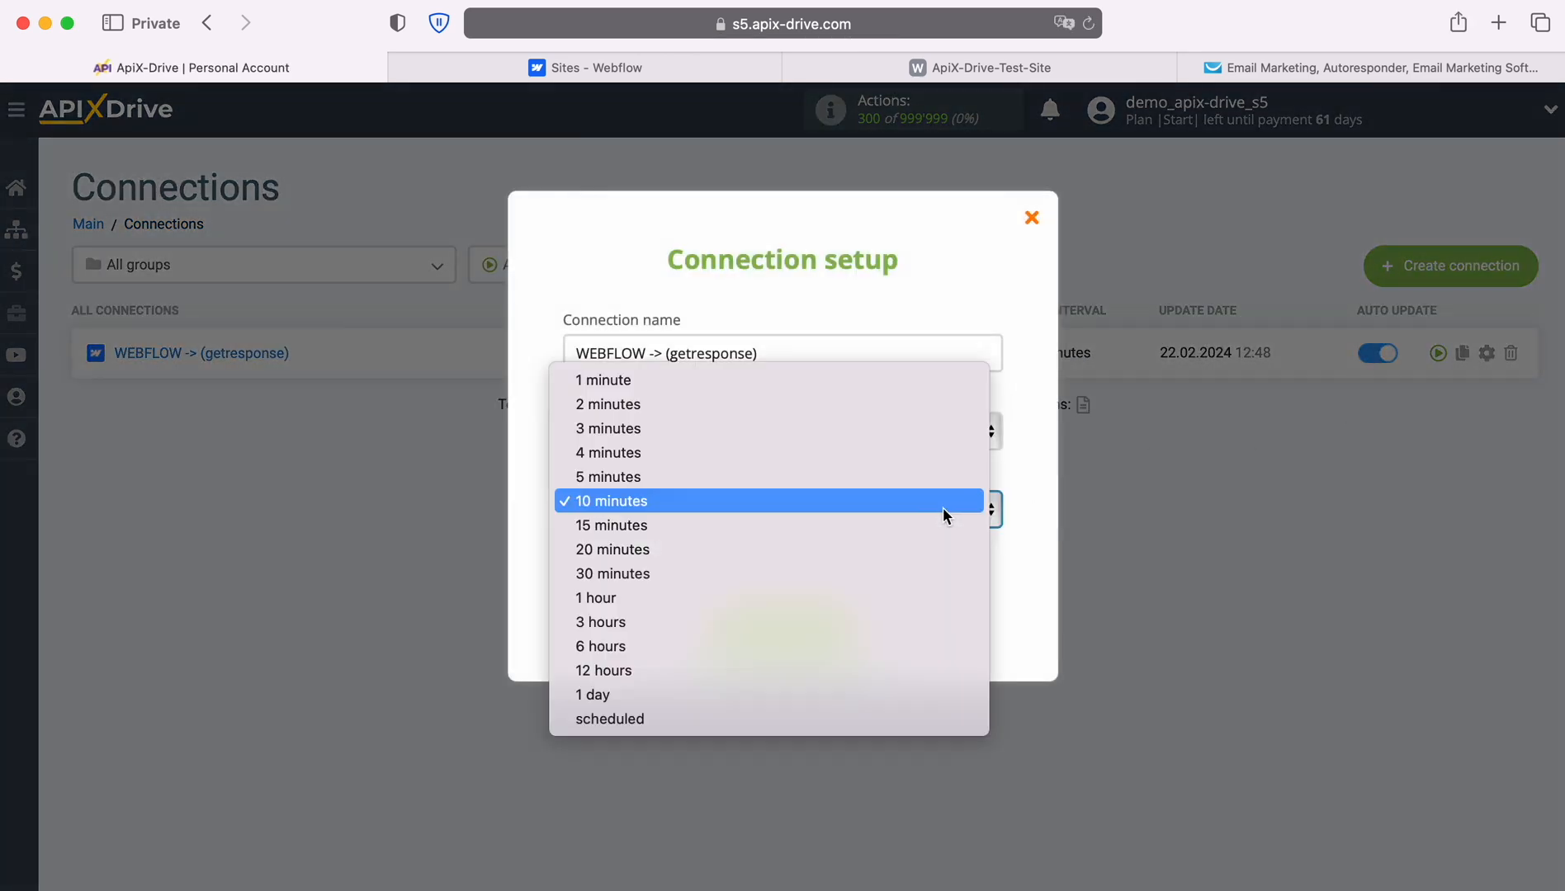
click(898, 477)
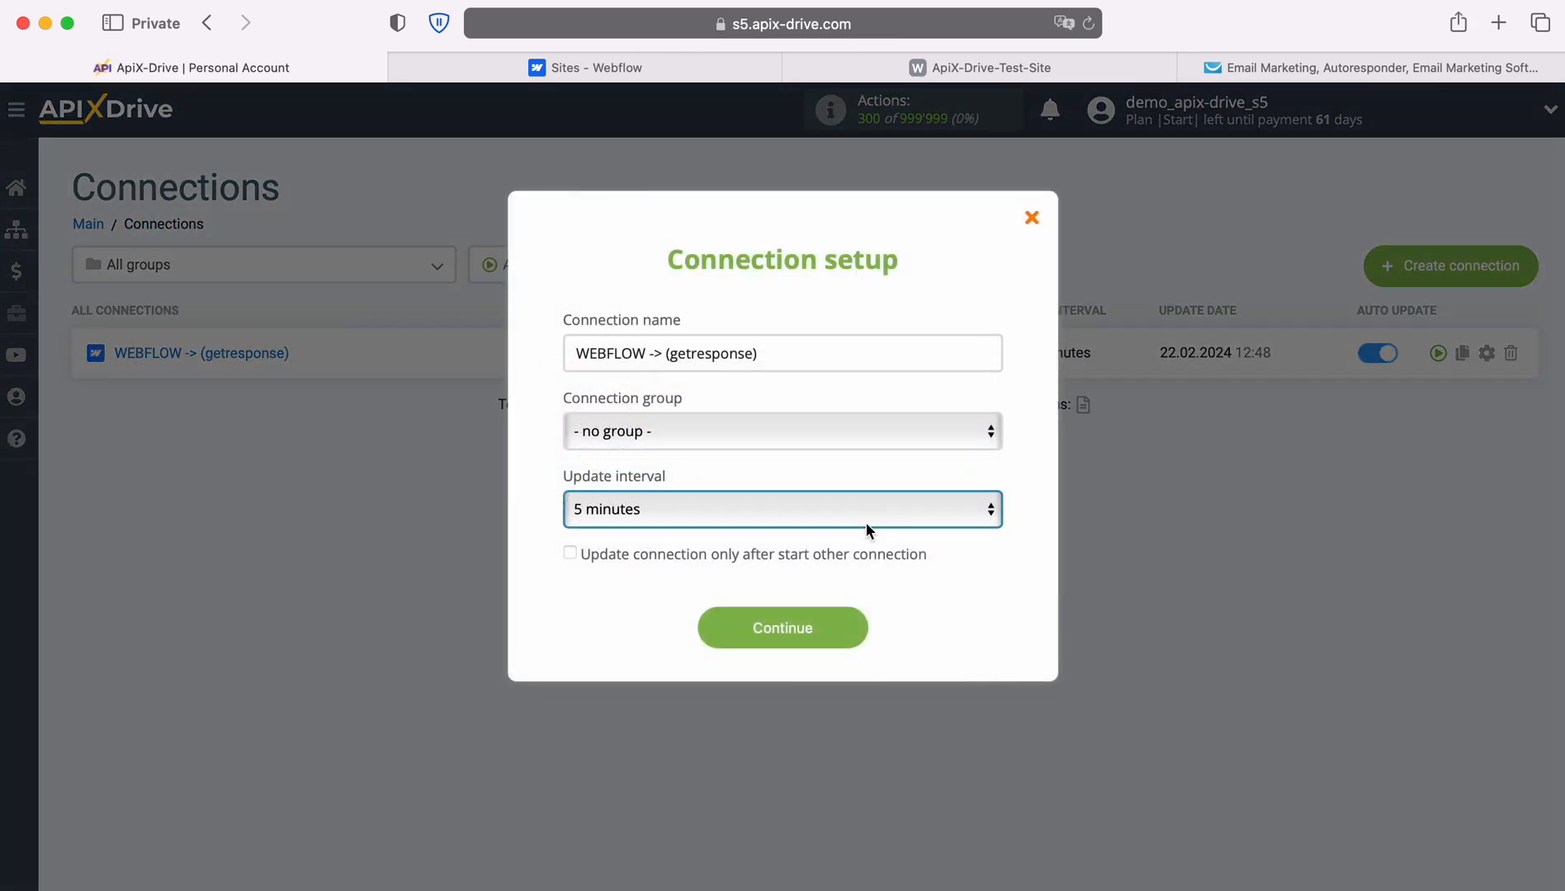
click(858, 624)
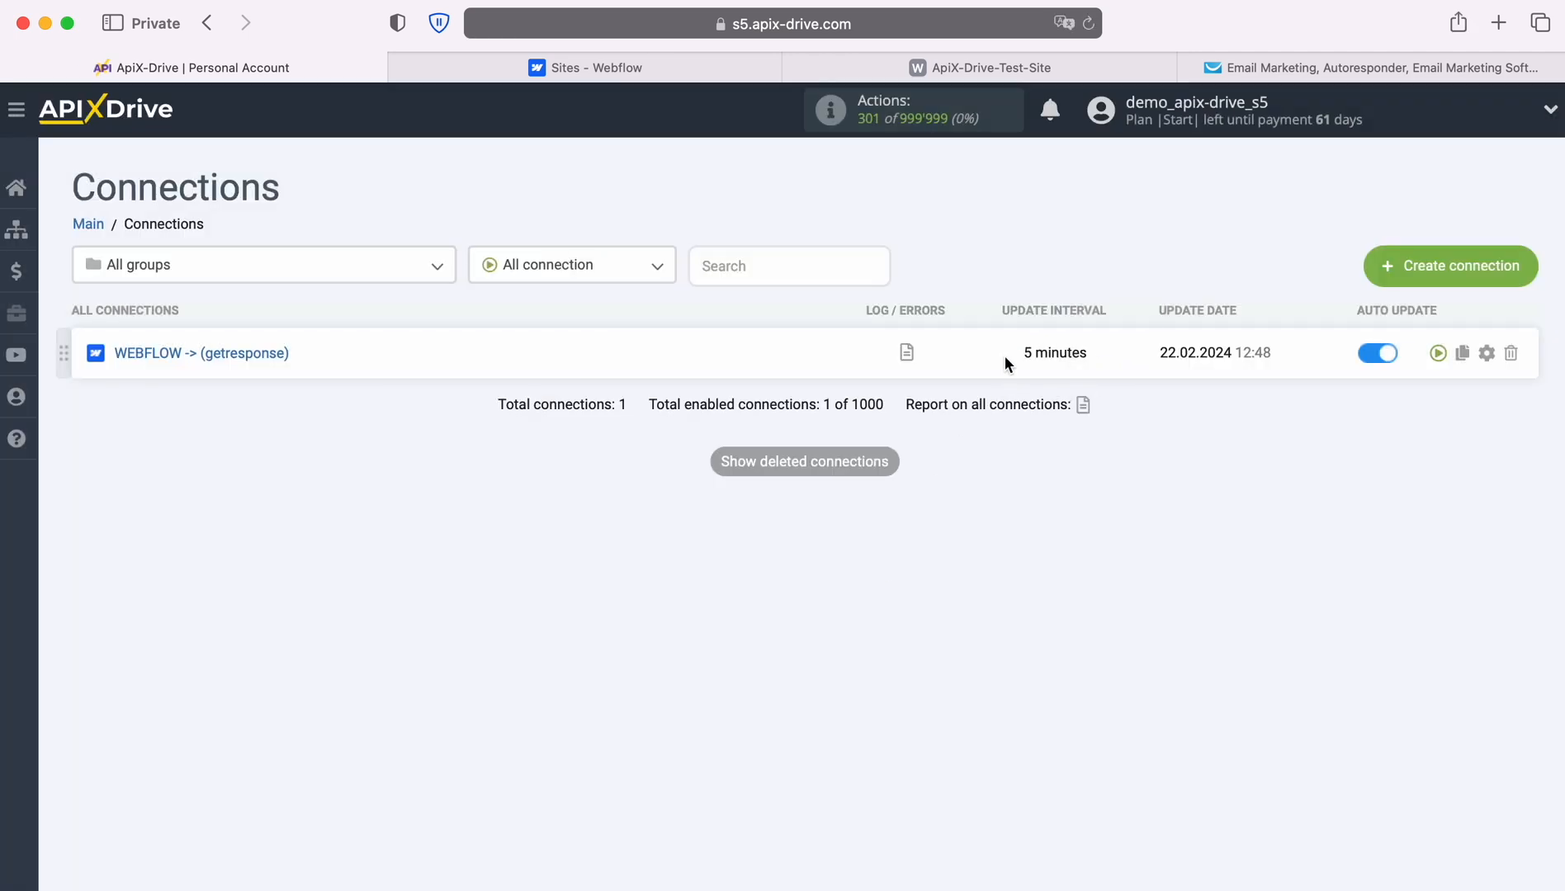